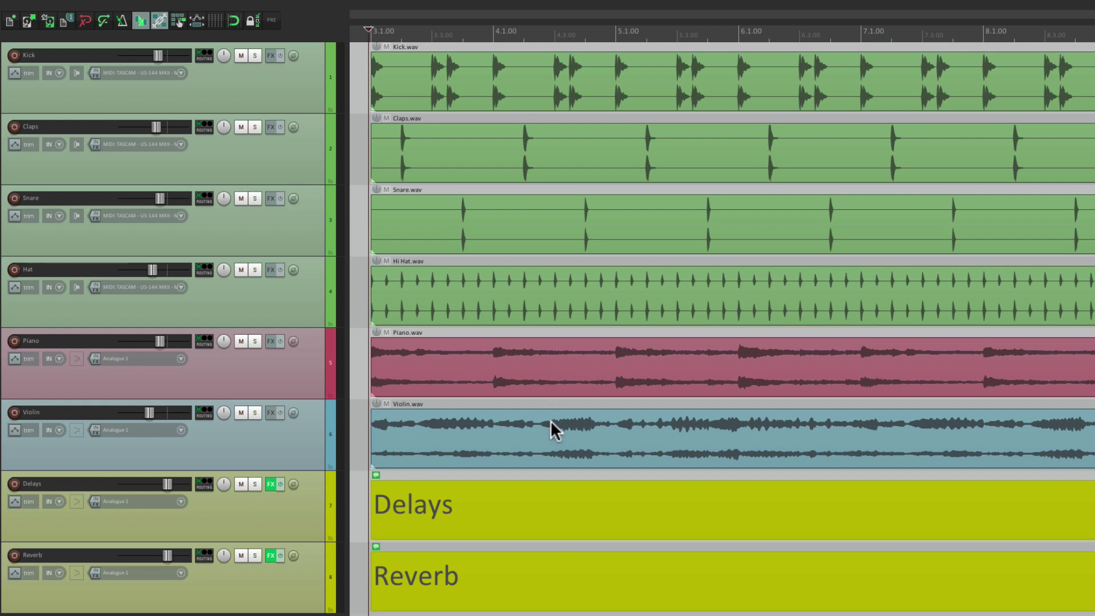
# Play back the full mix briefly, and audition the Kick track alone in solo before clearing its solo
pyautogui.press('space')
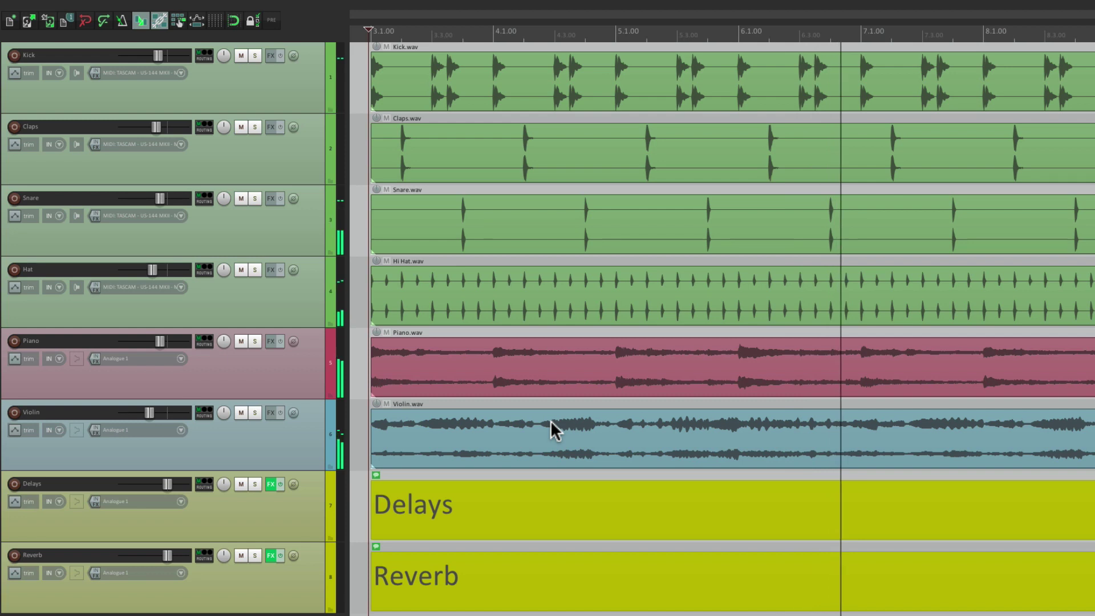
pyautogui.press('space')
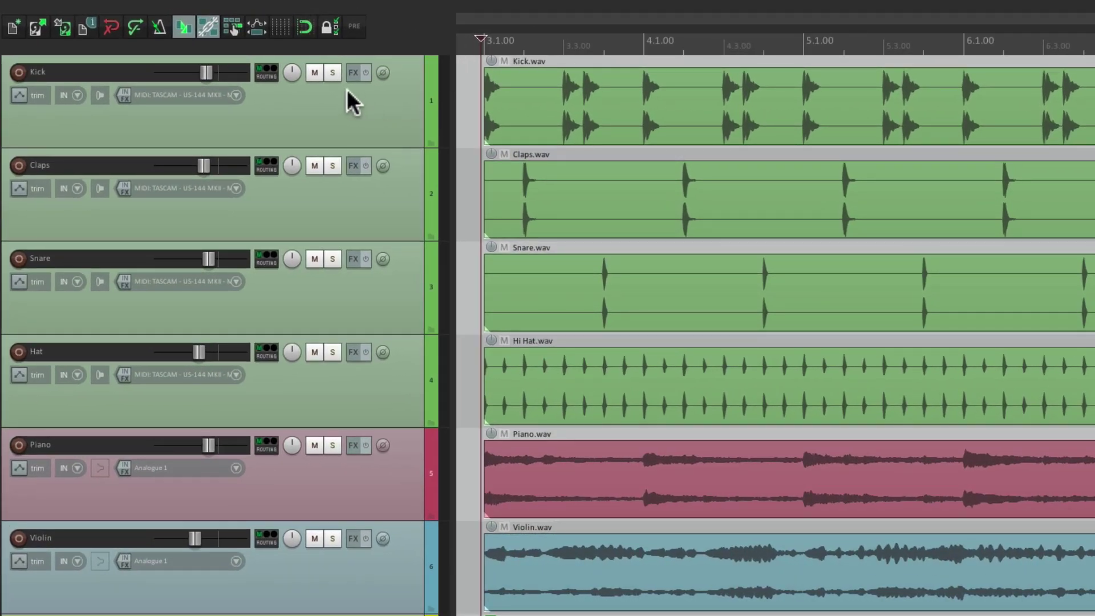
pyautogui.click(332, 73)
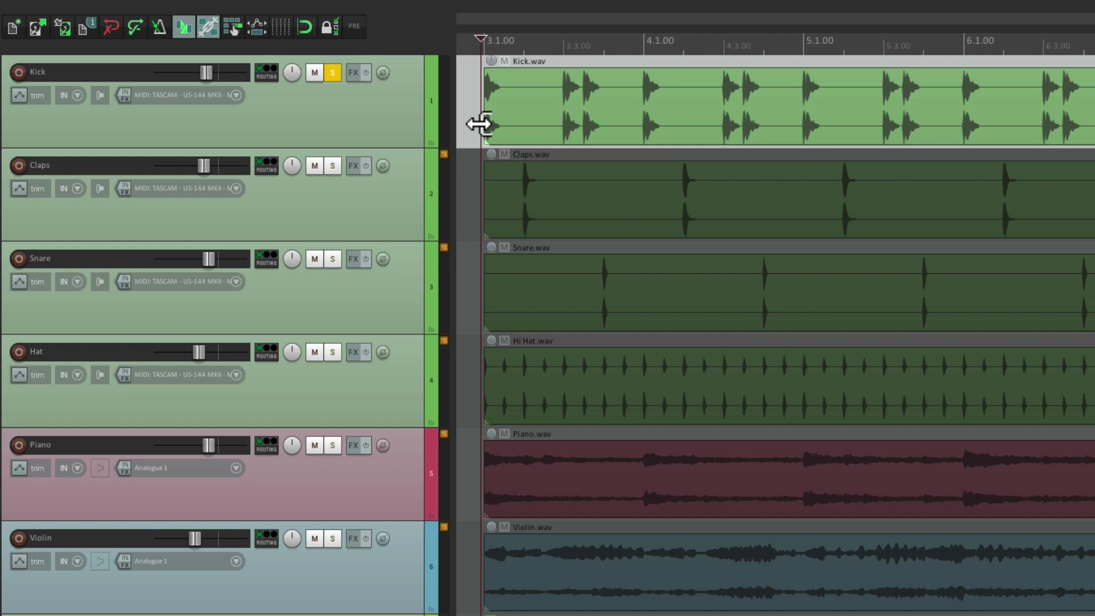
pyautogui.press('space')
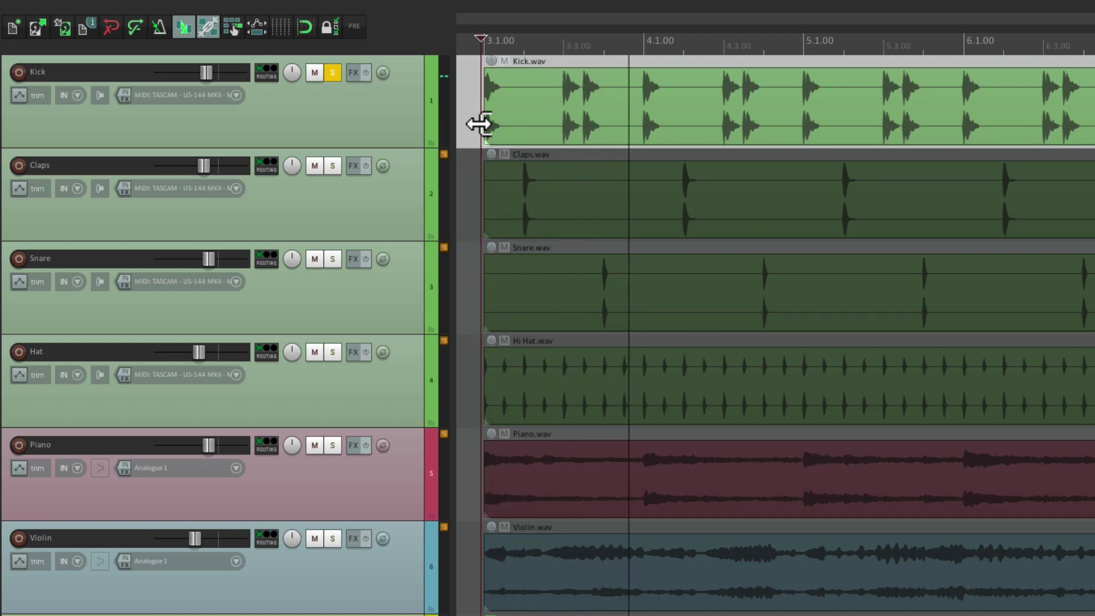
pyautogui.press('space')
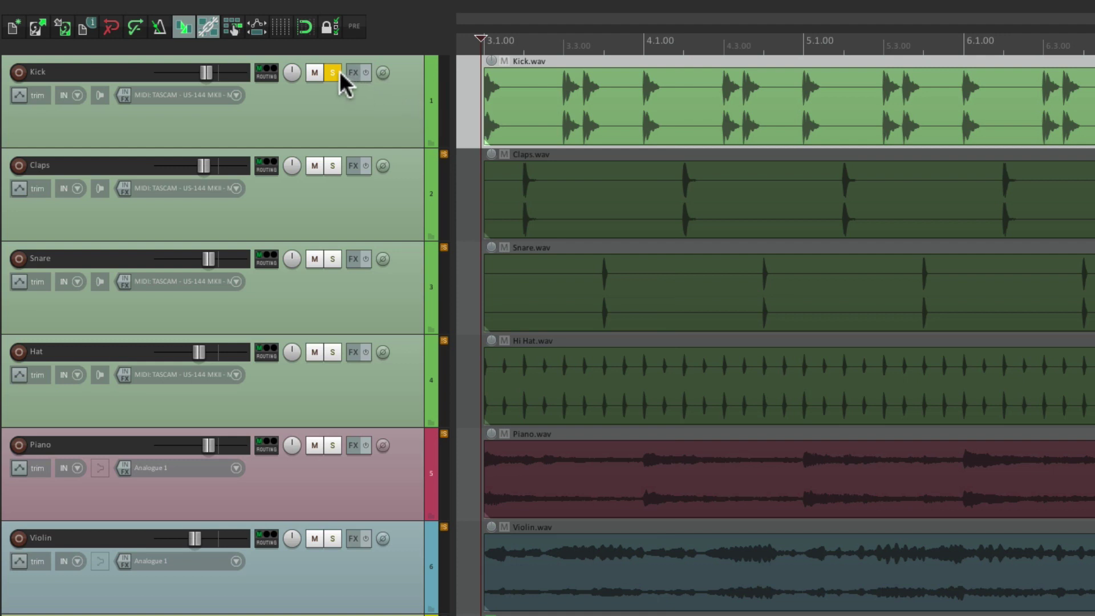
pyautogui.click(334, 72)
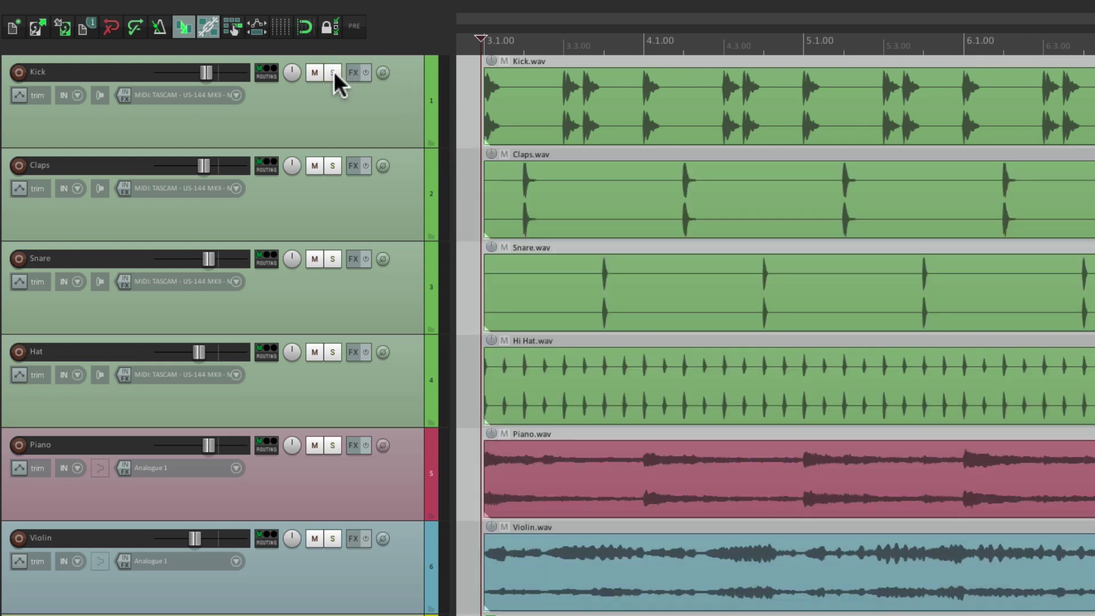
# Audition the Claps track and the Hat track one at a time in solo, clearing each solo after listening
pyautogui.click(334, 161)
pyautogui.press('space')
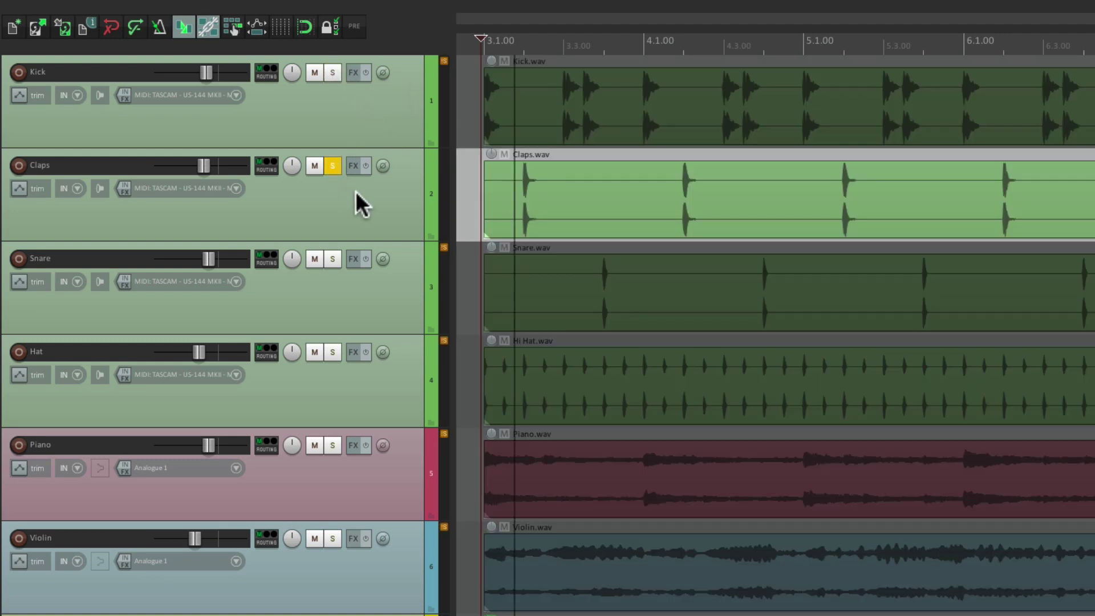
pyautogui.click(334, 167)
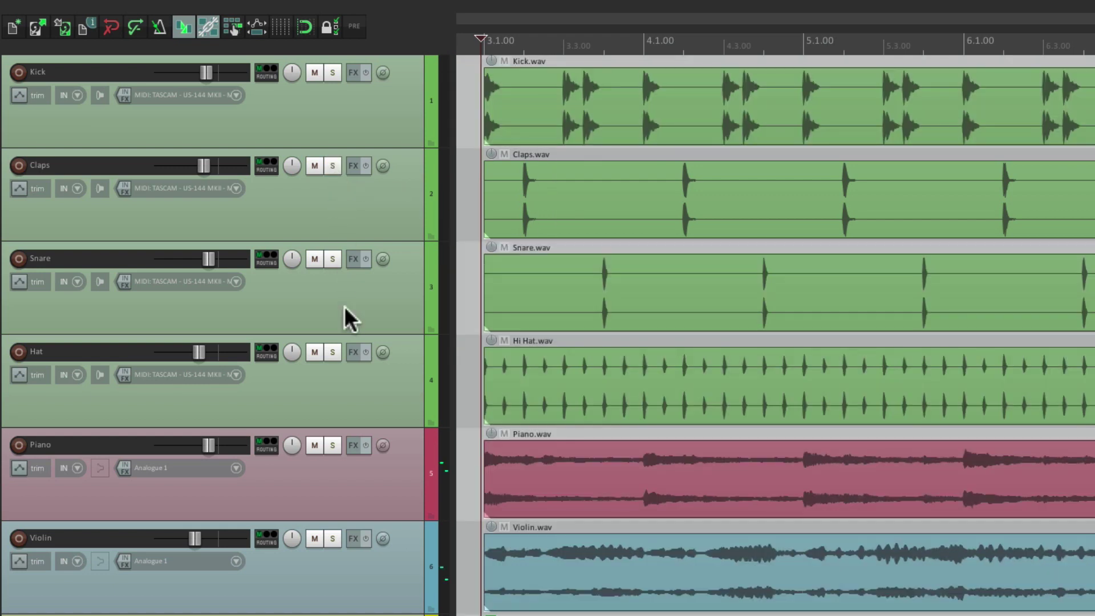
pyautogui.click(335, 350)
pyautogui.press('space')
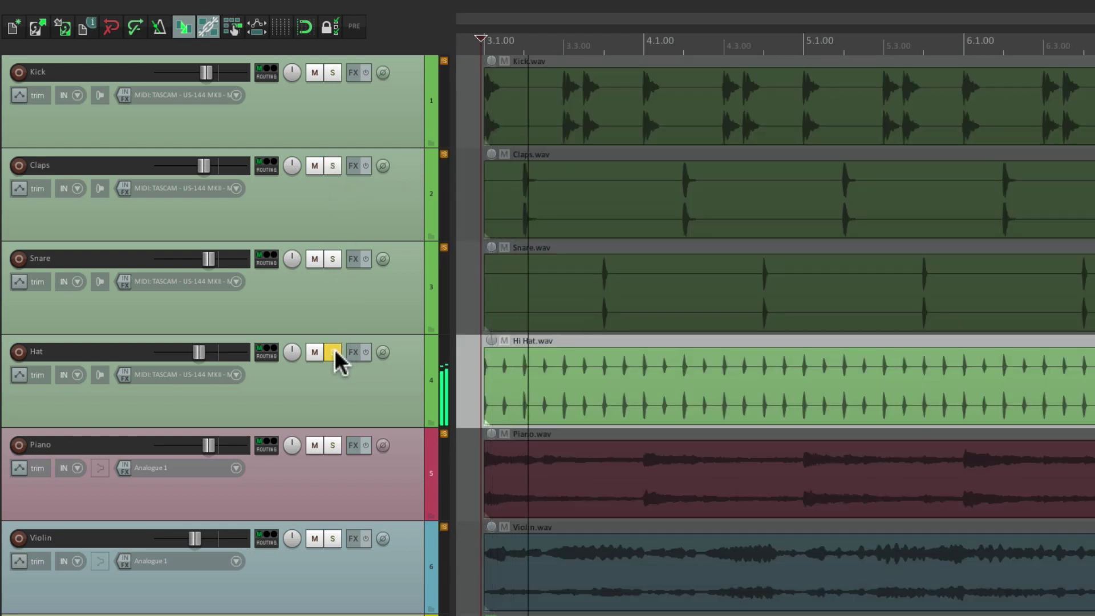
pyautogui.press('space')
pyautogui.click(334, 349)
# Audition the Piano track alone in solo and clear its solo
pyautogui.click(327, 447)
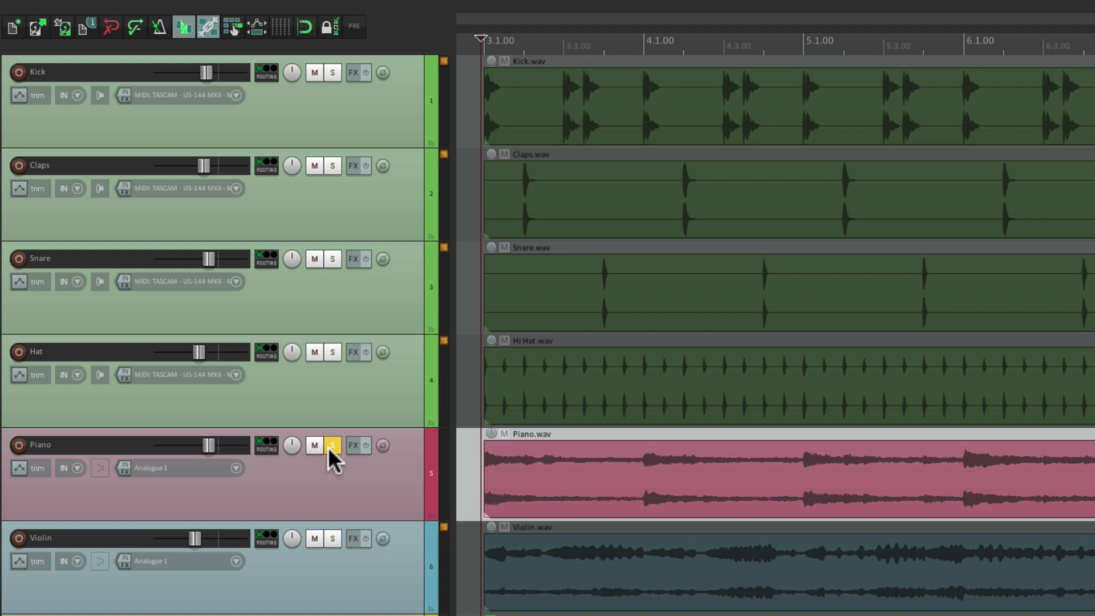
pyautogui.press('space')
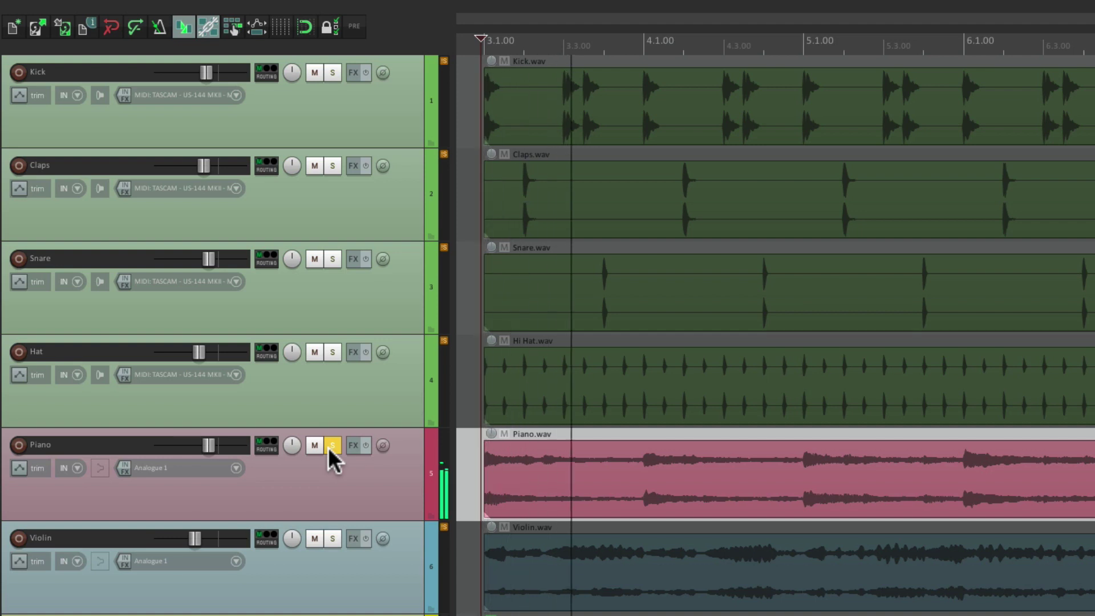
pyautogui.press('space')
pyautogui.click(328, 447)
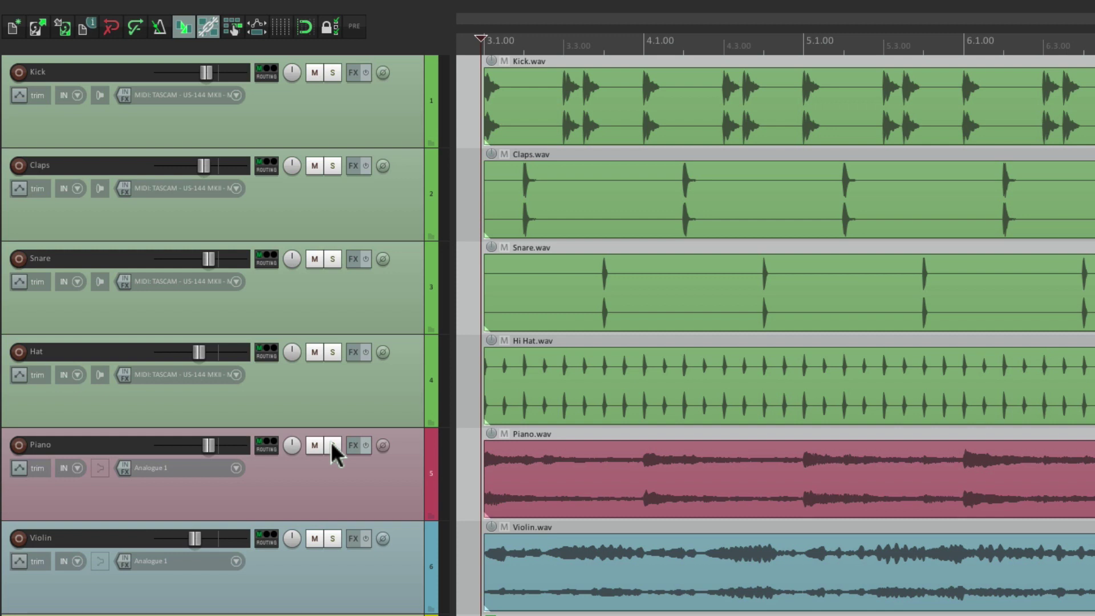
# Solo the tracks from Kick through Piano in one sweep and unsolo them the same way
pyautogui.moveTo(327, 67); pyautogui.dragTo(333, 259)
pyautogui.moveTo(344, 356); pyautogui.dragTo(370, 499)
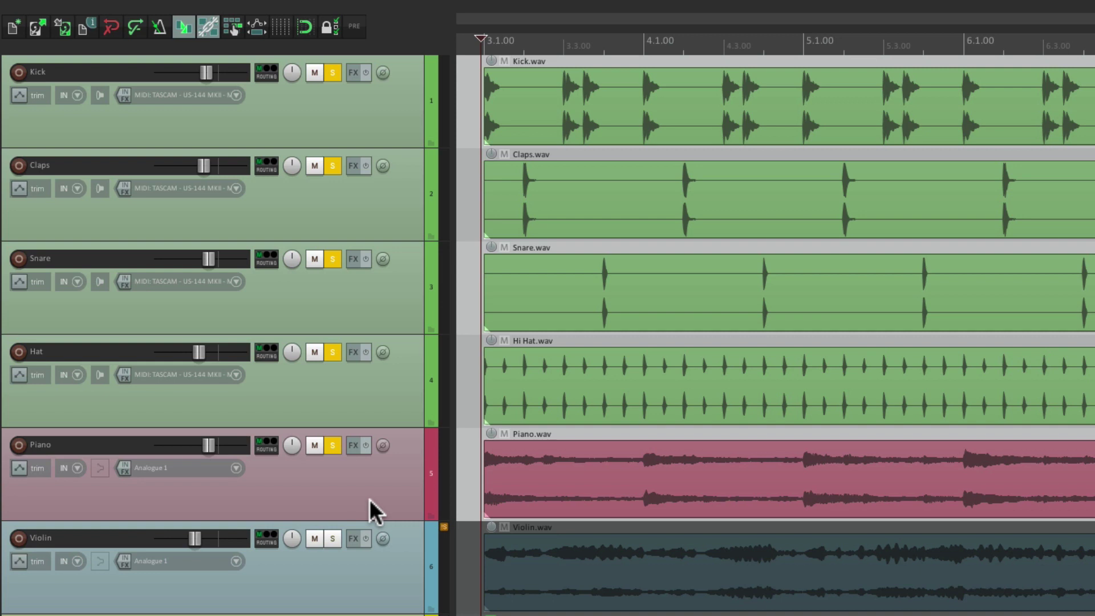
pyautogui.moveTo(330, 450); pyautogui.dragTo(359, 115)
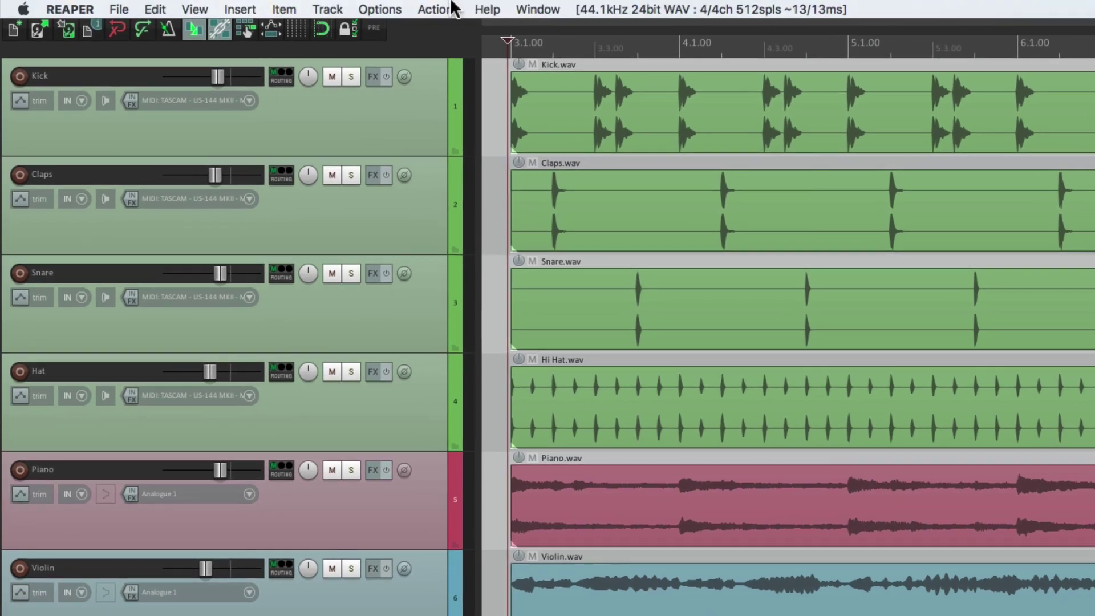
# Assign the shortcut Shift+S to the action "Track: Solo/unsolo tracks", found by filtering the action list for "solo tracks"
pyautogui.click(440, 8)
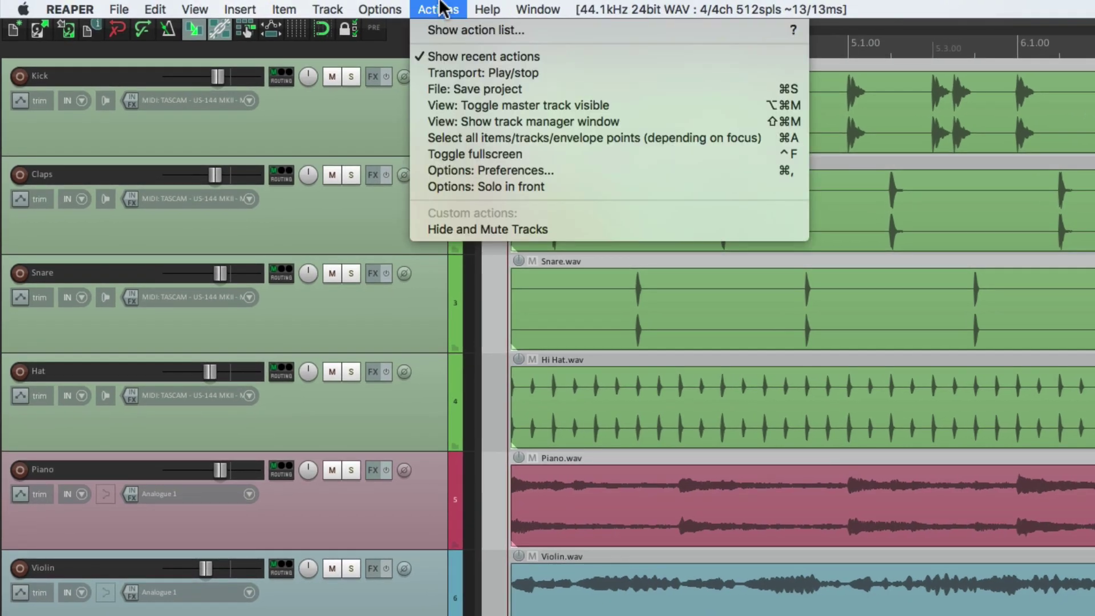
pyautogui.click(432, 30)
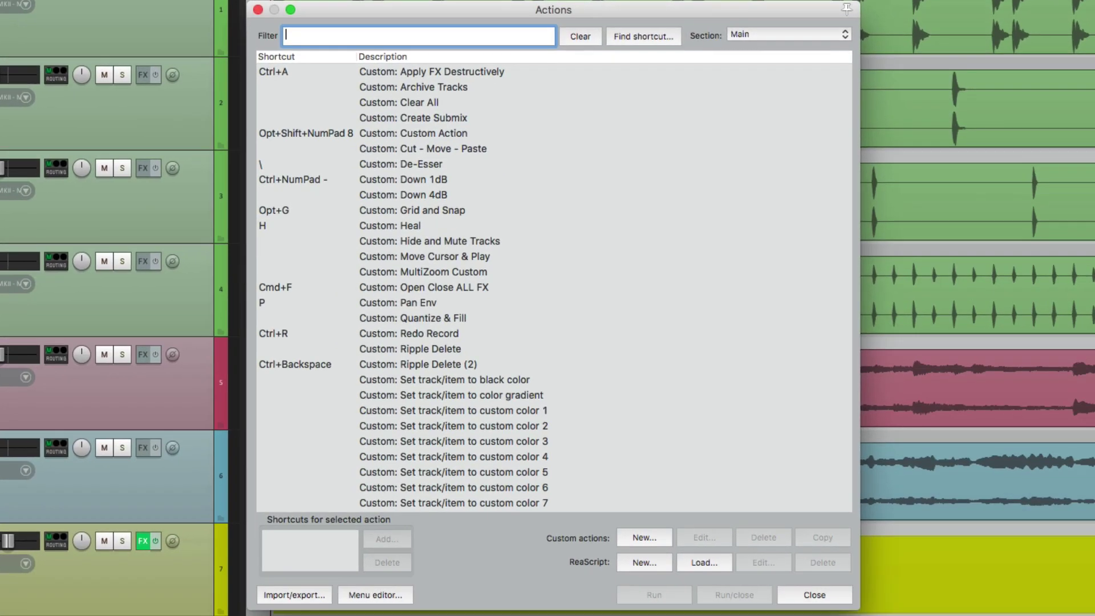
pyautogui.write('solo tracks')
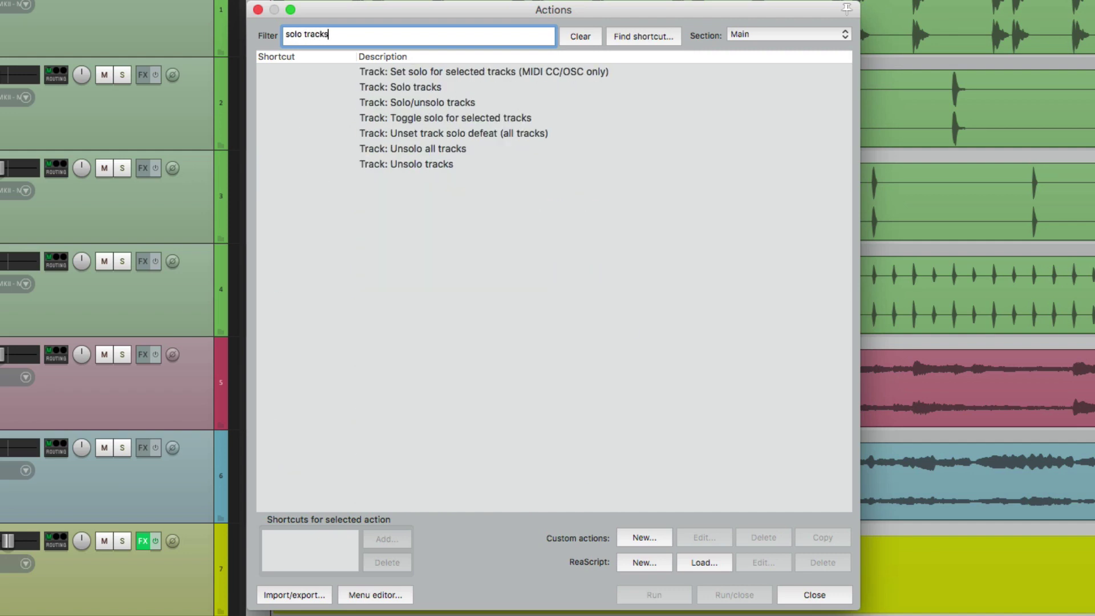
pyautogui.click(487, 102)
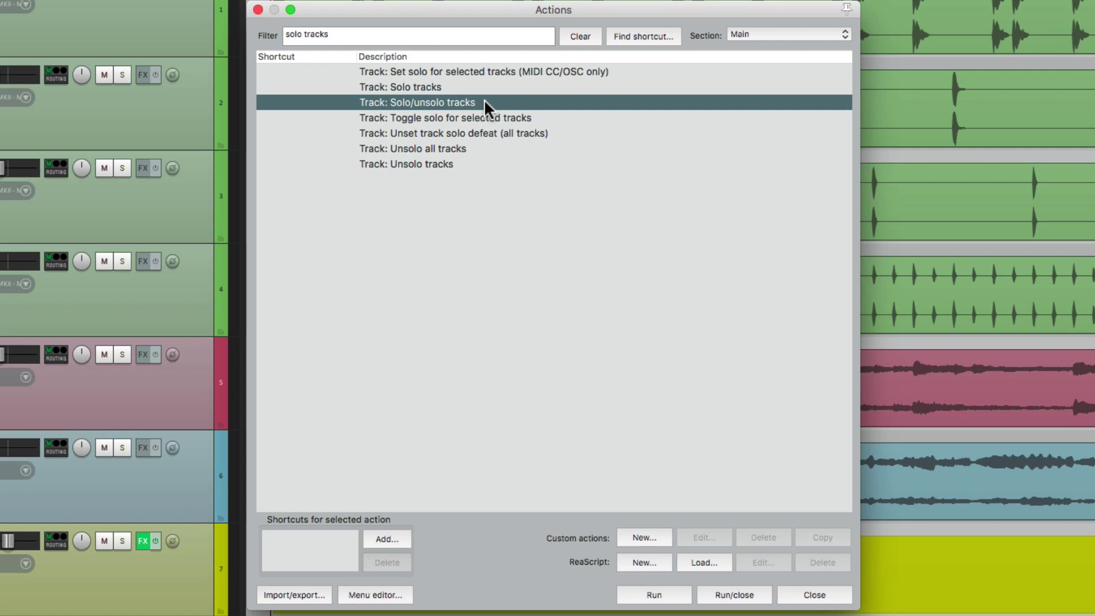
pyautogui.click(383, 540)
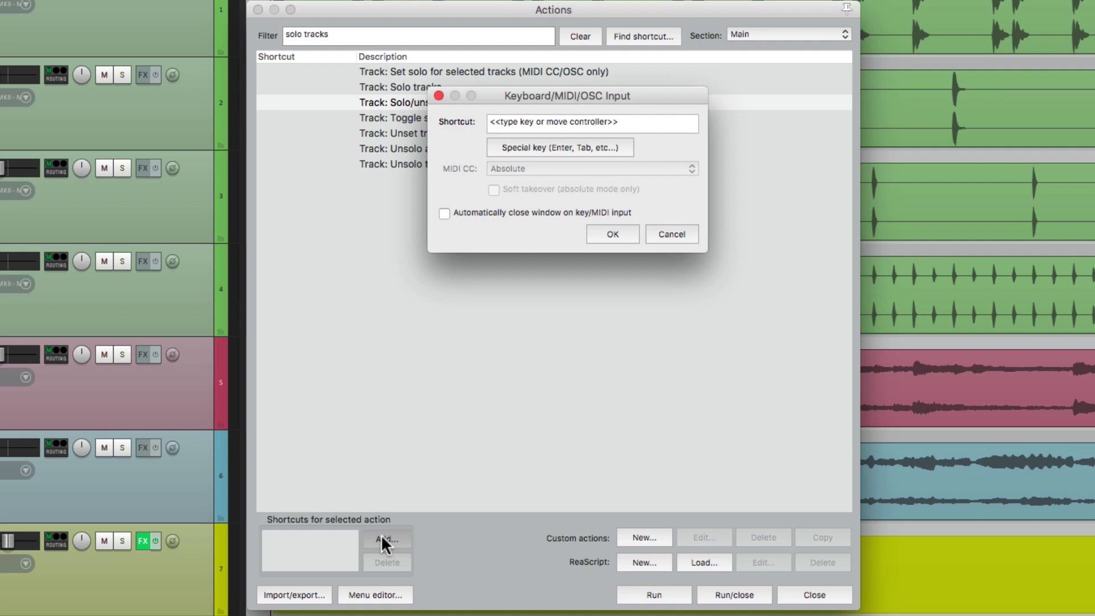
pyautogui.hotkey('shift', 's')
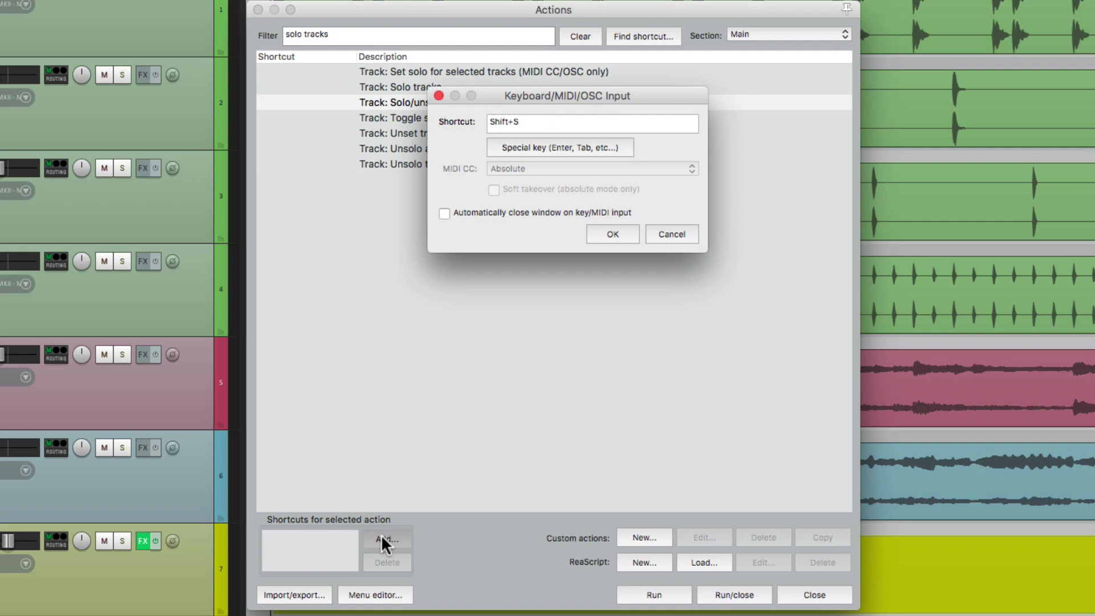
pyautogui.click(612, 233)
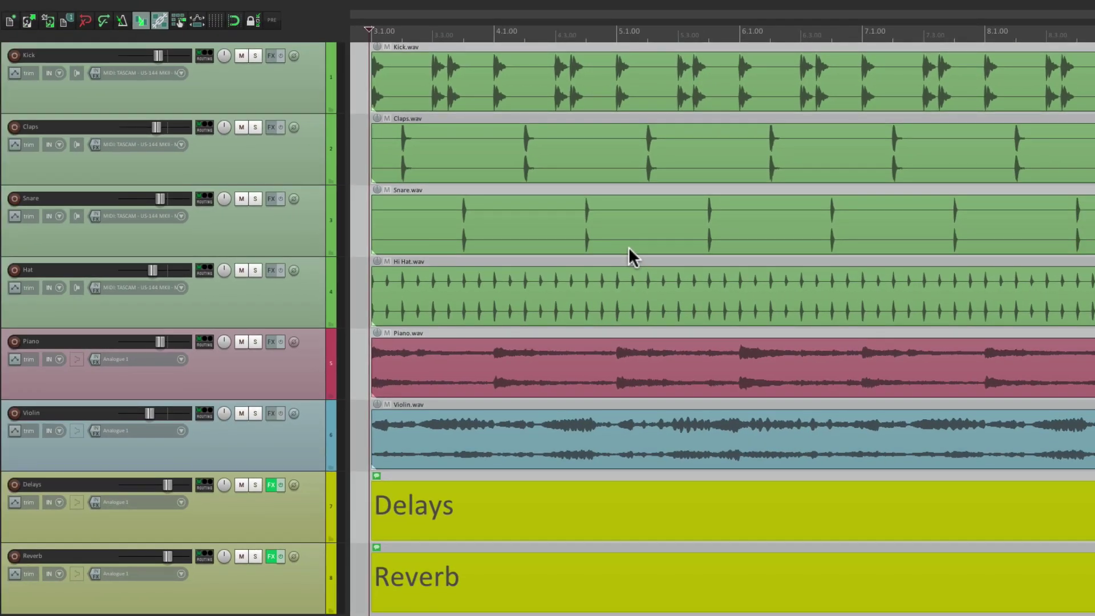
# Select the Kick track, solo it with the assigned action for a short playback, and unsolo it
pyautogui.click(301, 85)
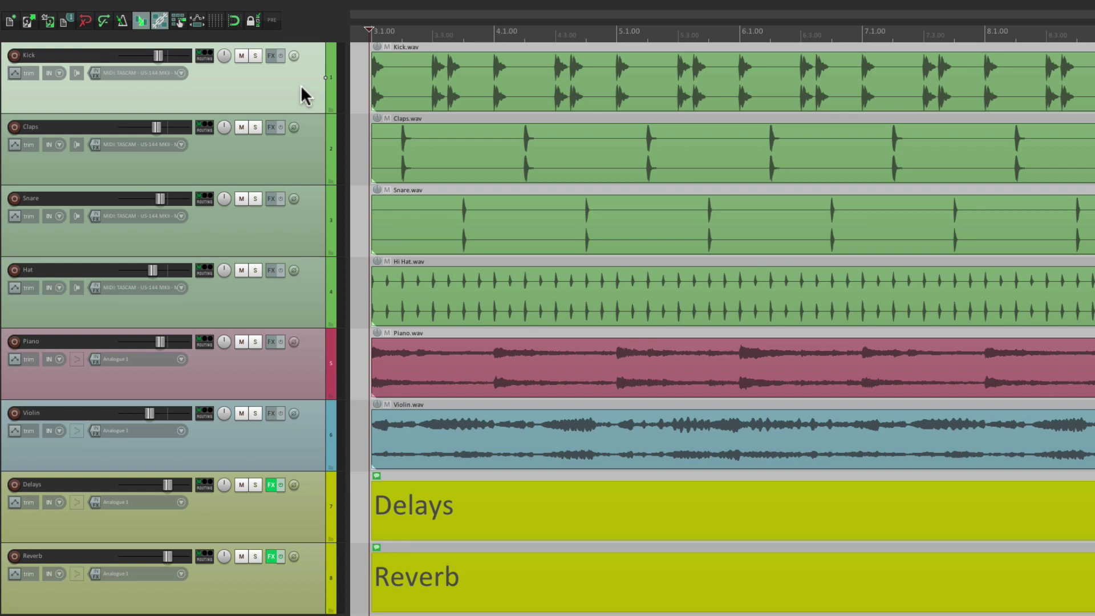
pyautogui.press('F6')
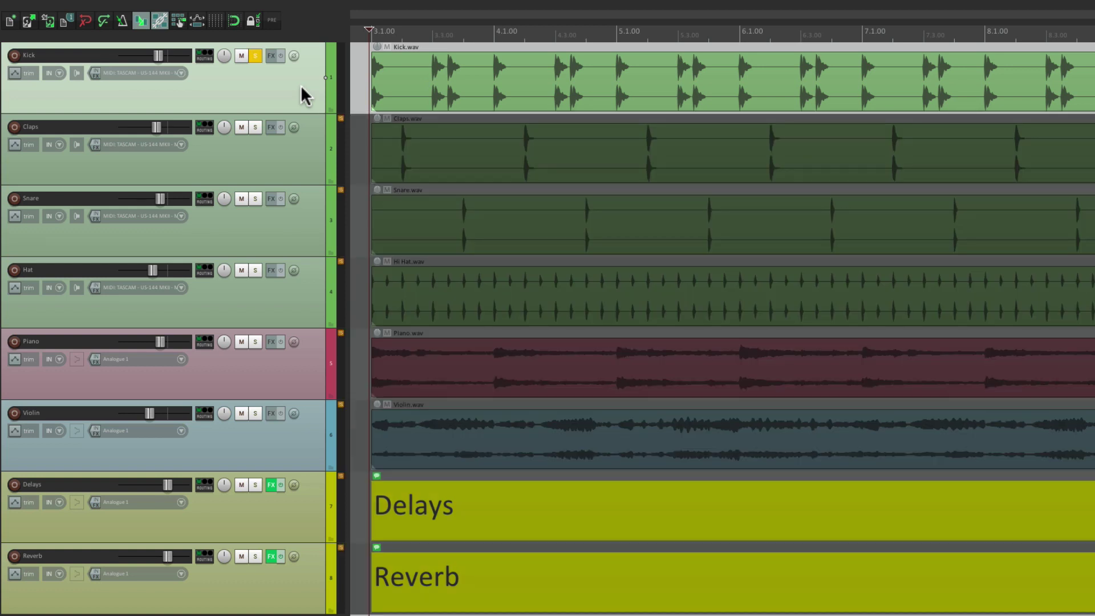
pyautogui.press('space')
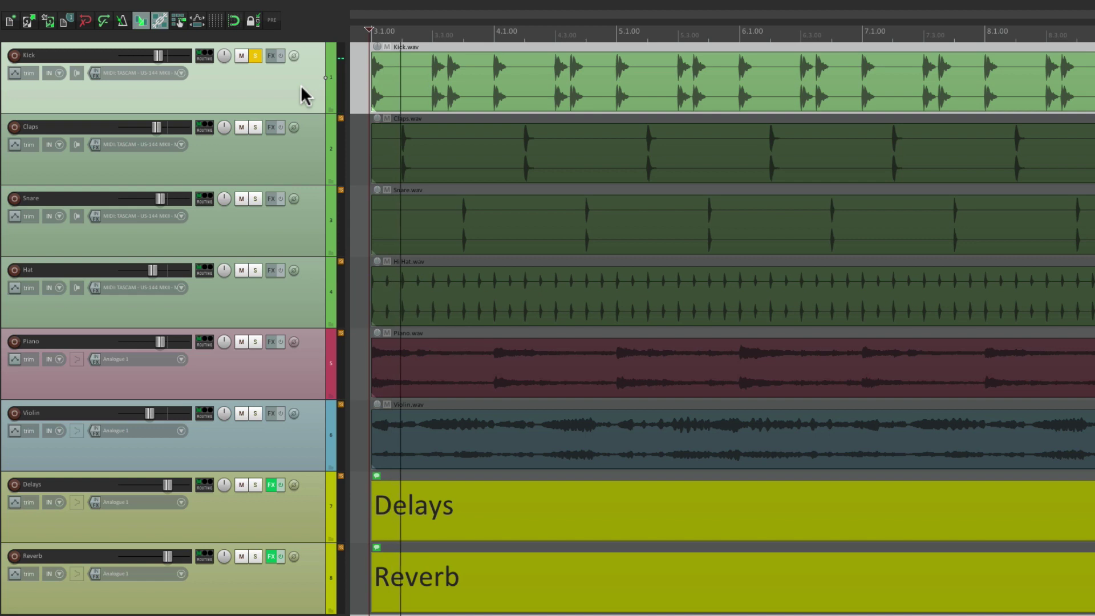
pyautogui.press('space')
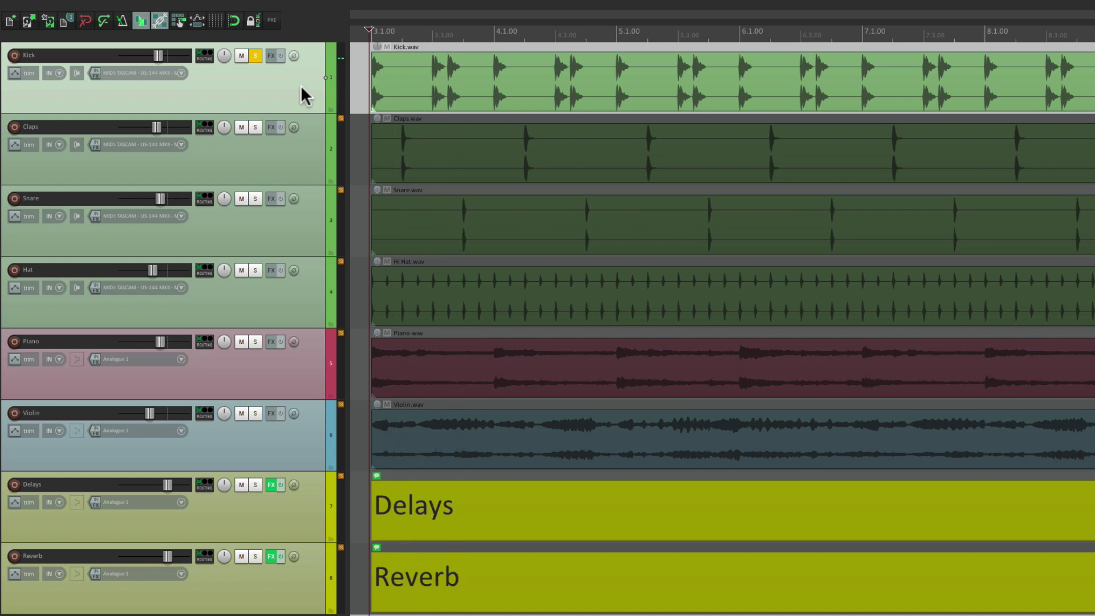
pyautogui.press('F6')
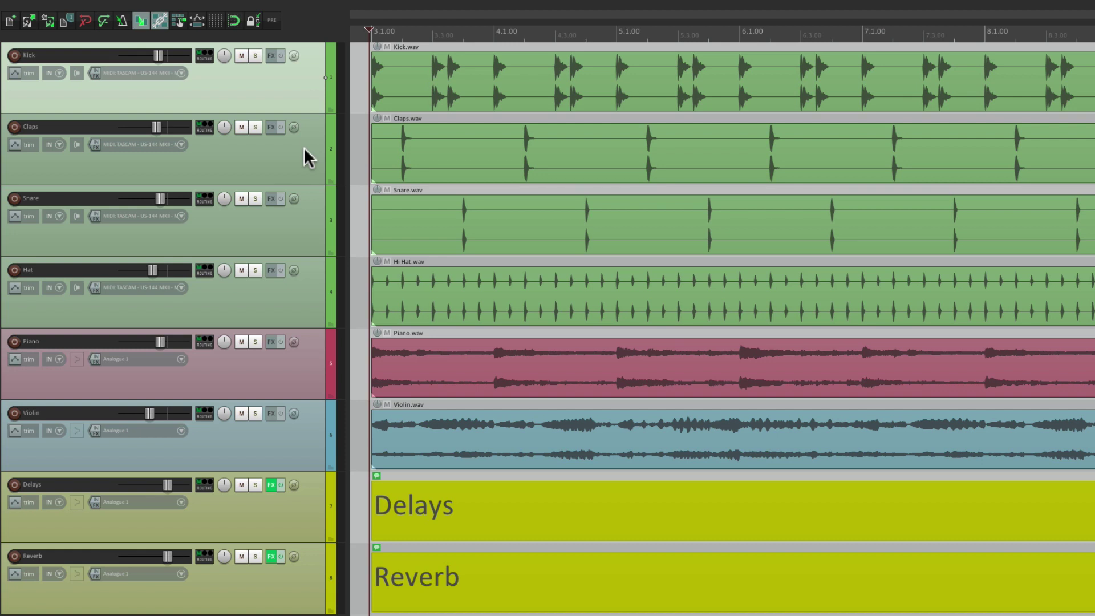
# Extend the selection from Kick through Hat, play these four tracks soloed together, and unsolo them
pyautogui.keyDown('shift'); pyautogui.click(304, 303); pyautogui.keyUp('shift')
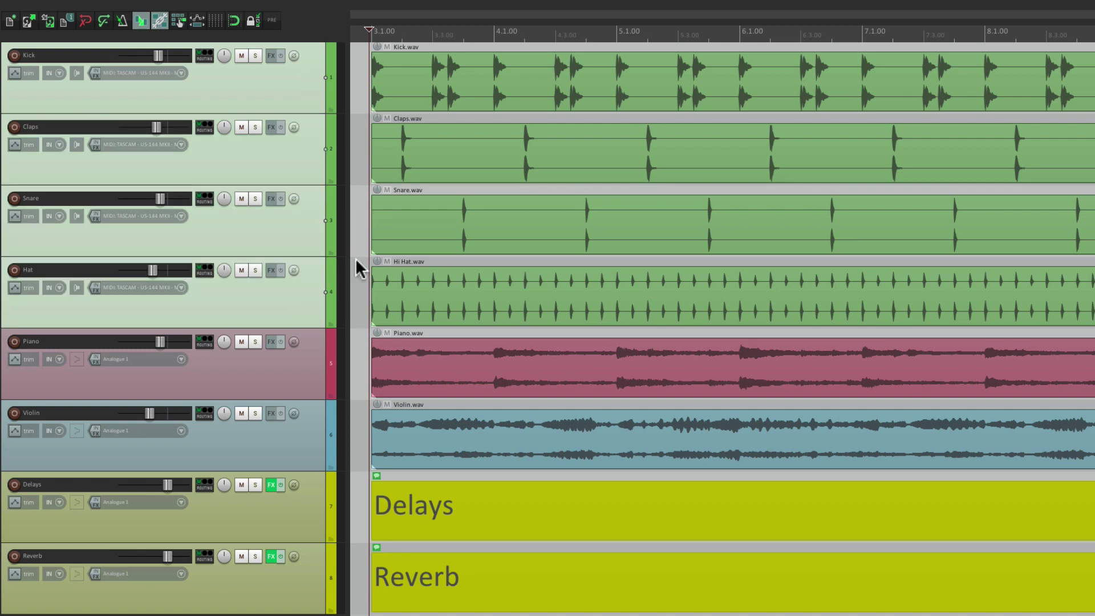
pyautogui.press('F6')
pyautogui.press('space')
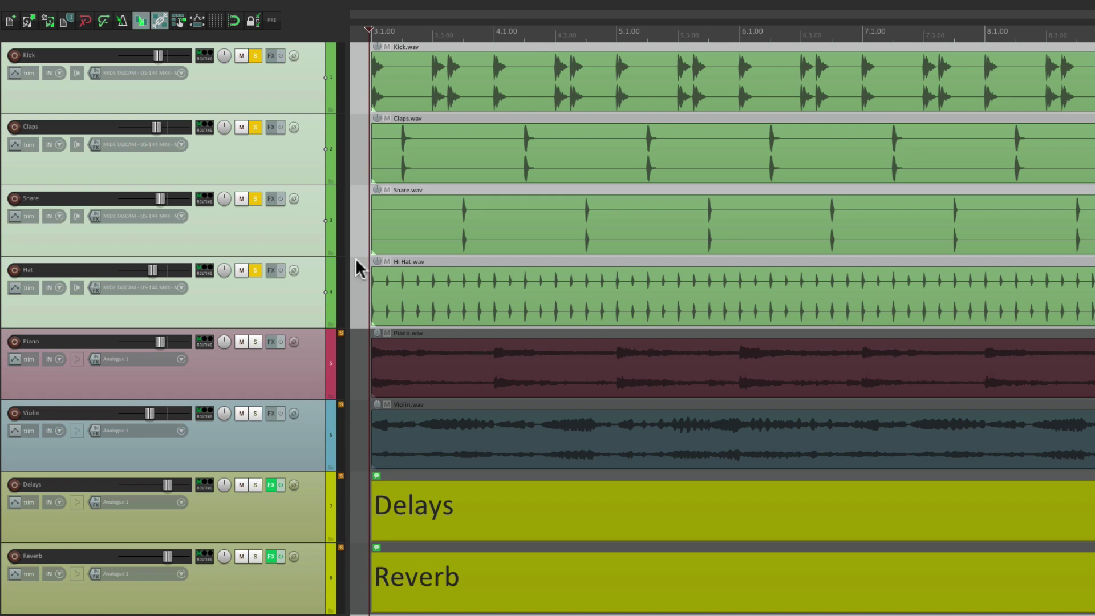
pyautogui.press('F6')
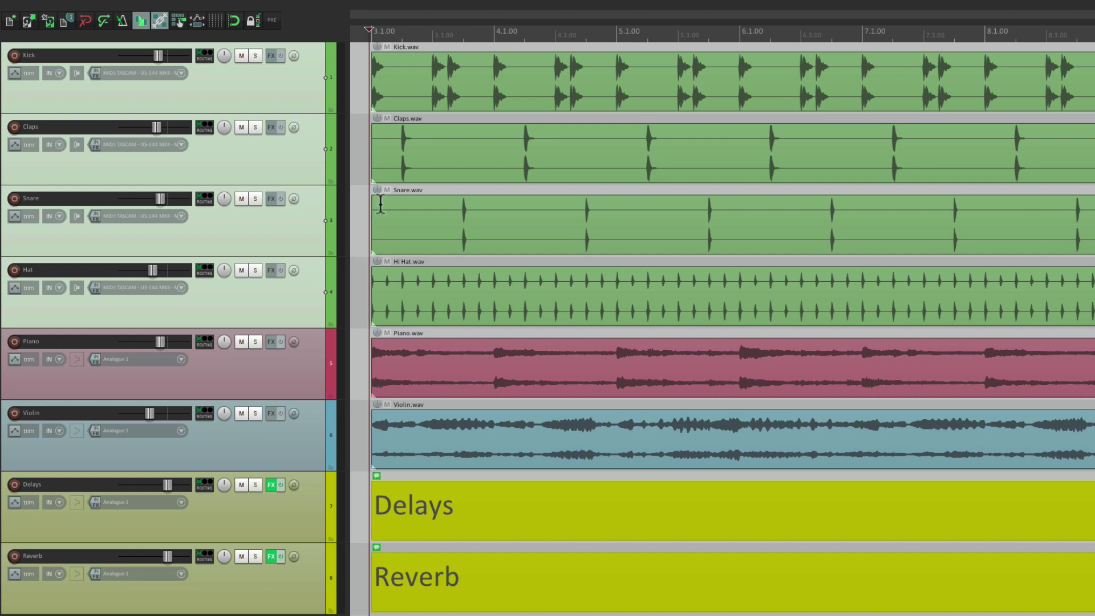
# Create a send from the Claps track to the Delays track and lower its level to about -7 dB
pyautogui.click(304, 172)
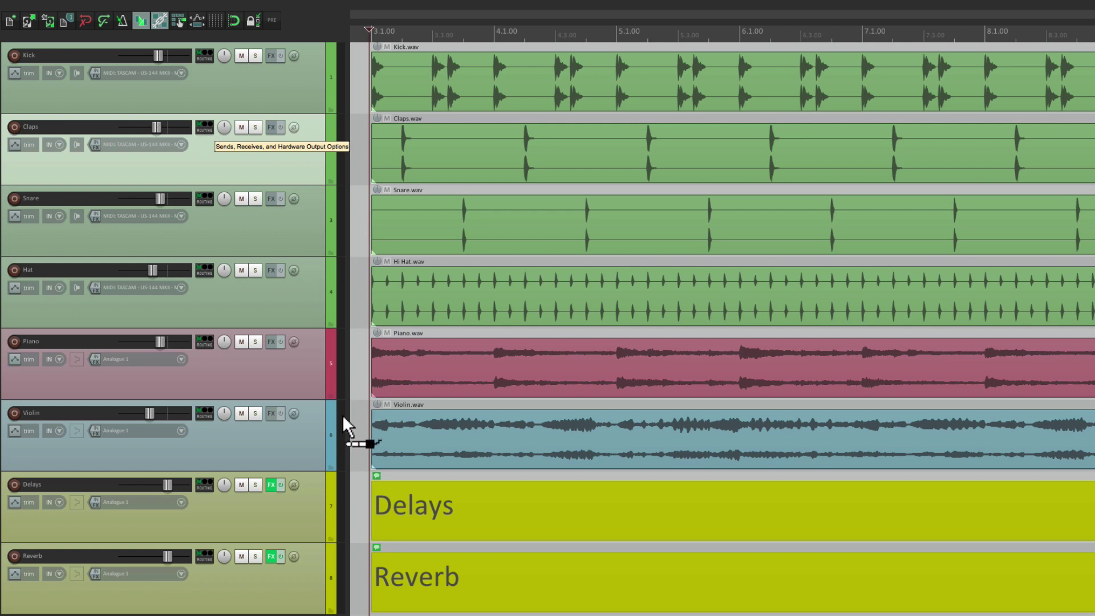
pyautogui.moveTo(314, 491); pyautogui.dragTo(314, 494)
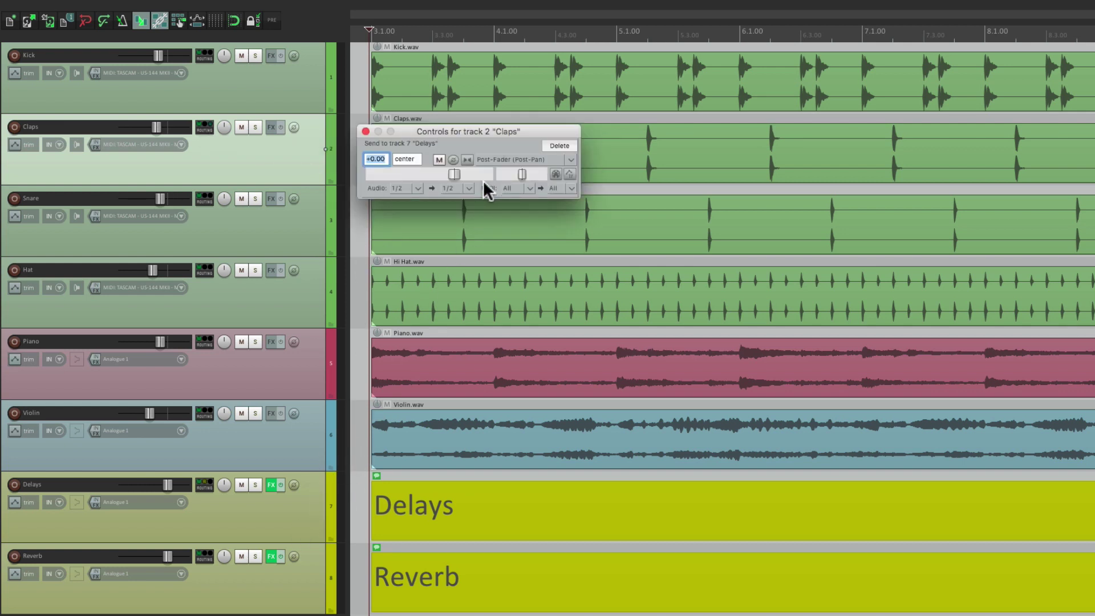
pyautogui.moveTo(456, 174); pyautogui.dragTo(439, 176)
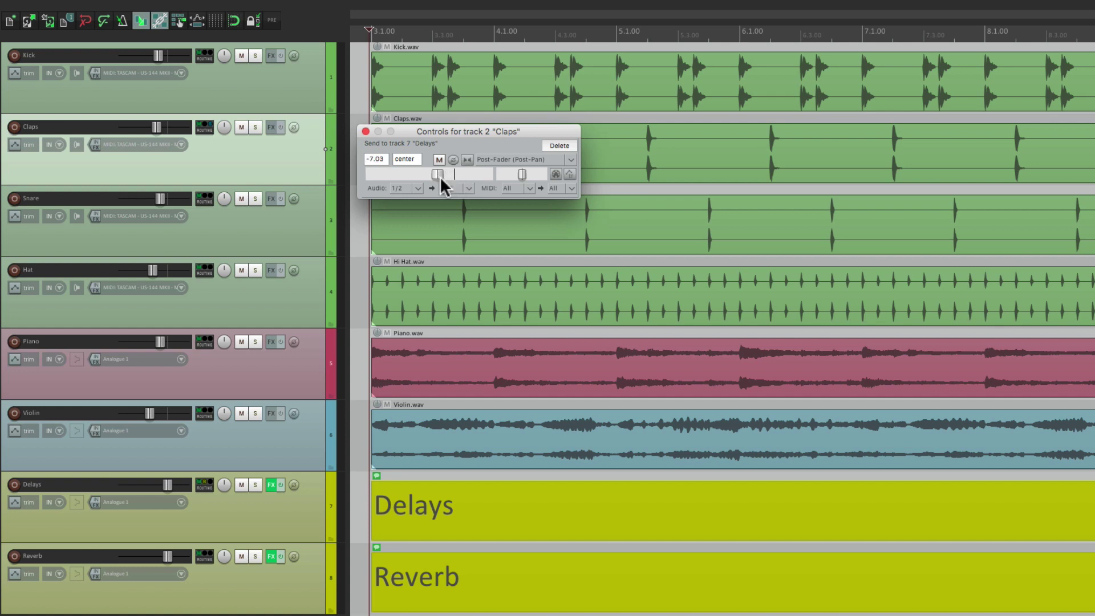
pyautogui.click(365, 131)
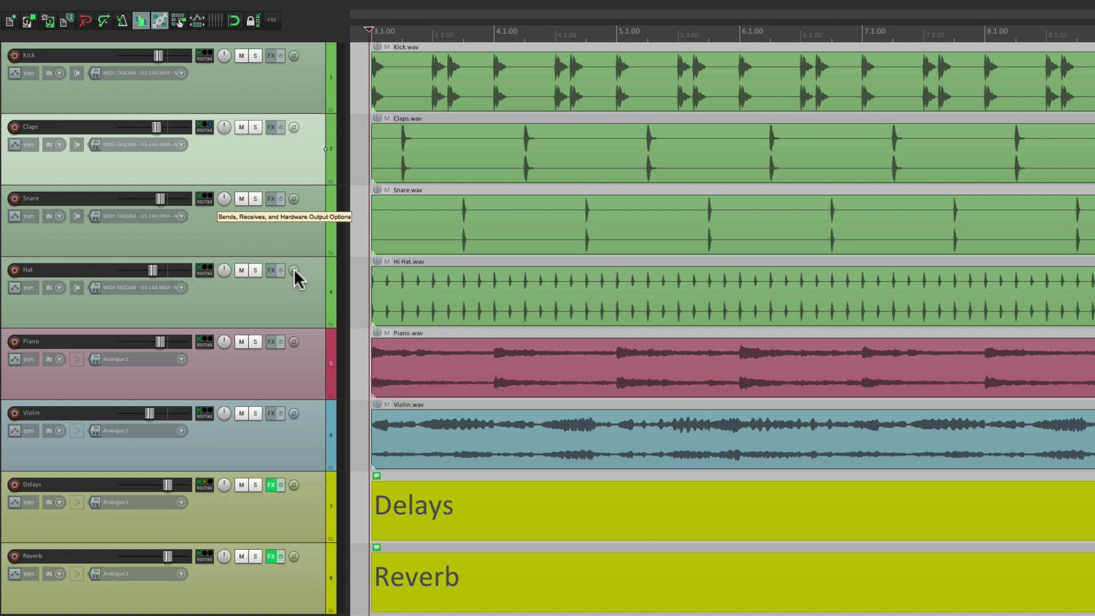
# Create a send from the Snare track to the Reverb track and lower its level to about -26 dB
pyautogui.moveTo(322, 605); pyautogui.dragTo(311, 590)
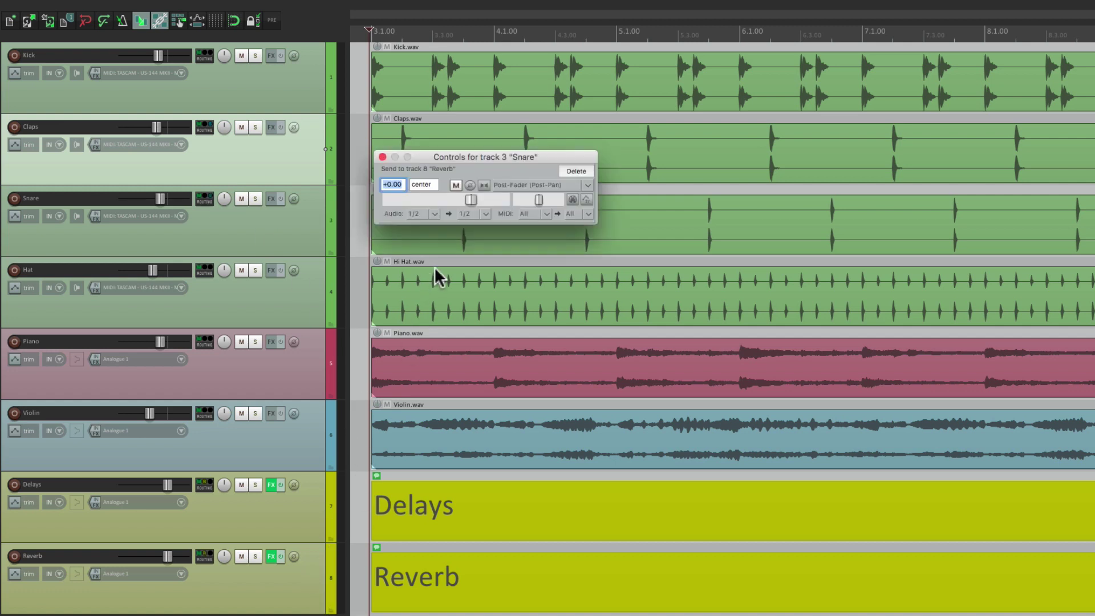
pyautogui.moveTo(470, 205); pyautogui.dragTo(422, 205)
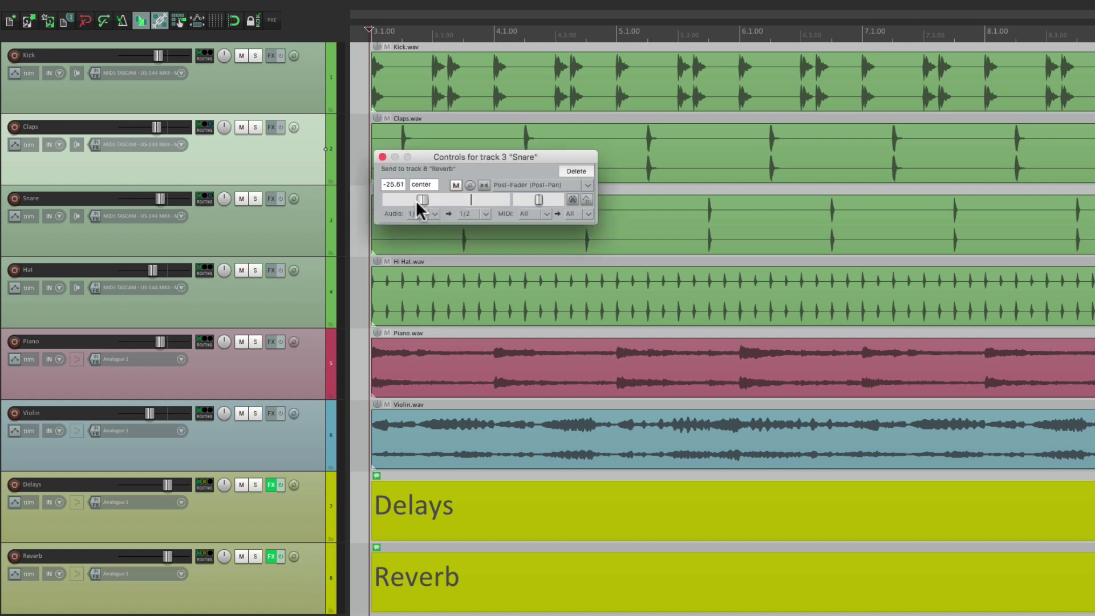
pyautogui.click(382, 157)
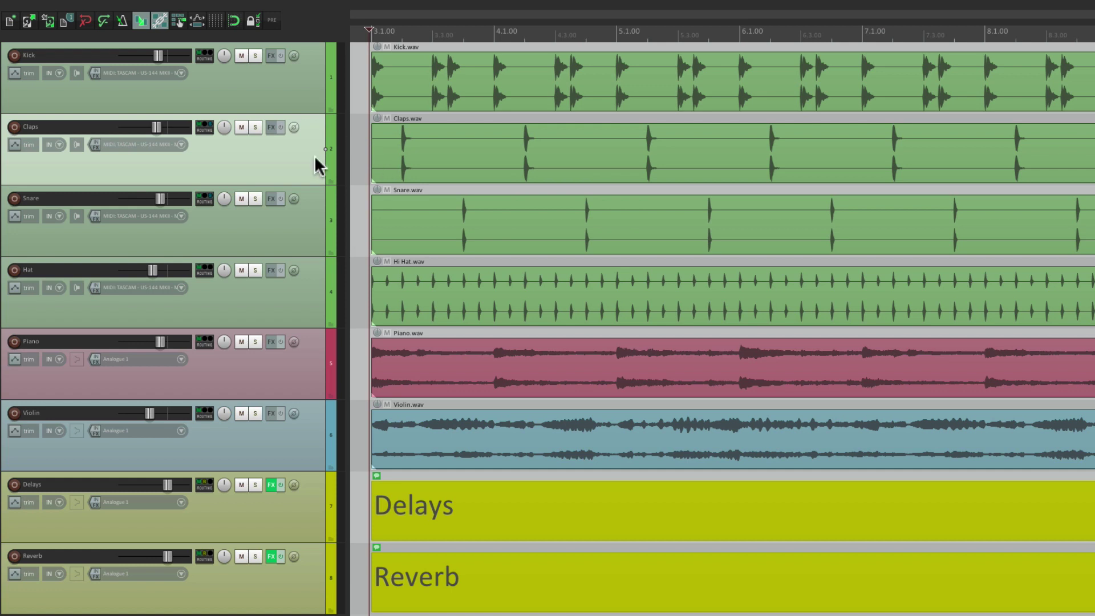
# Select the Snare track and play the full mix briefly with the new sends active
pyautogui.click(302, 225)
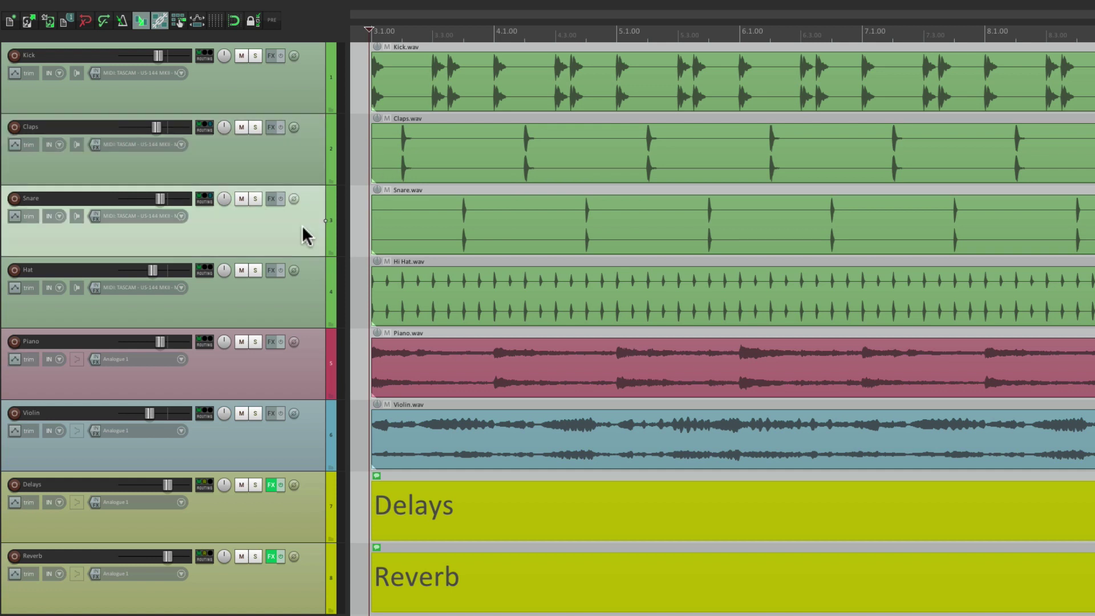
pyautogui.press('space')
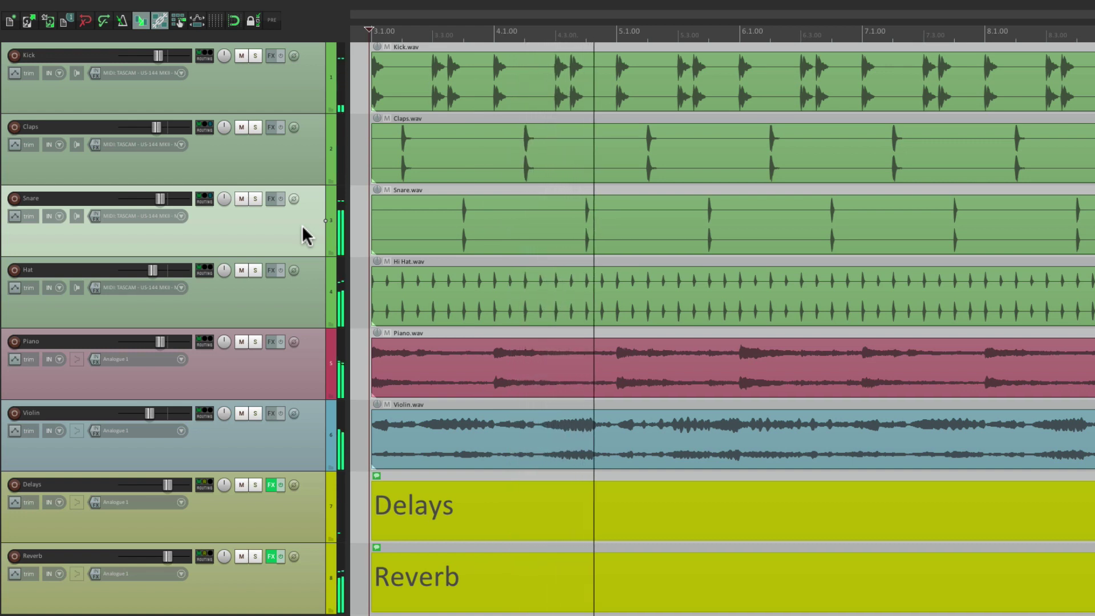
pyautogui.press('space')
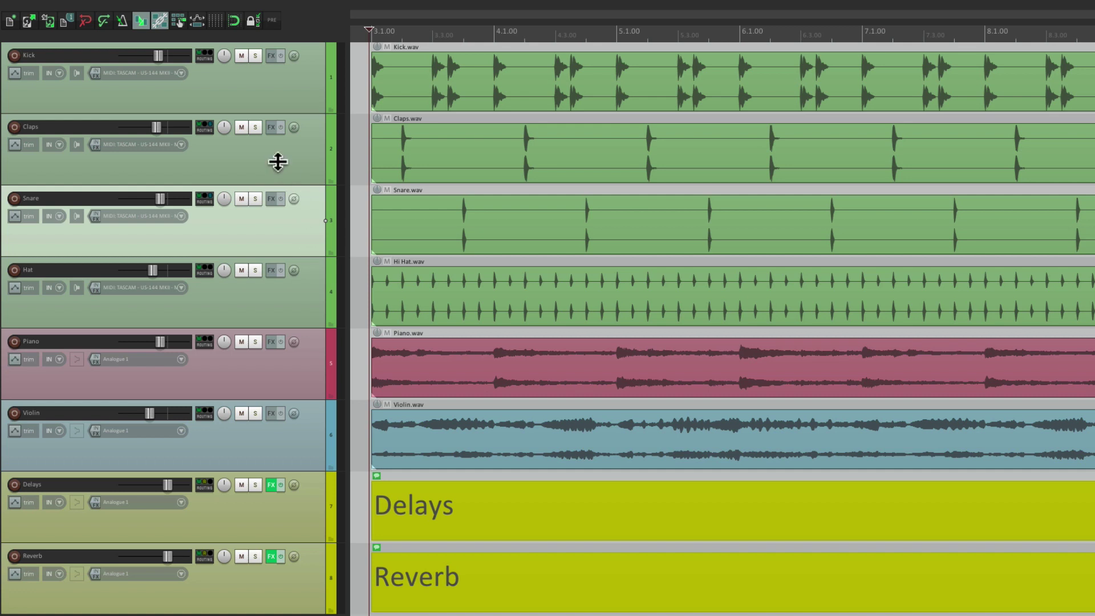
# Solo the Claps track in place, play it with its delay send, and unsolo it
pyautogui.click(255, 127)
pyautogui.press('space')
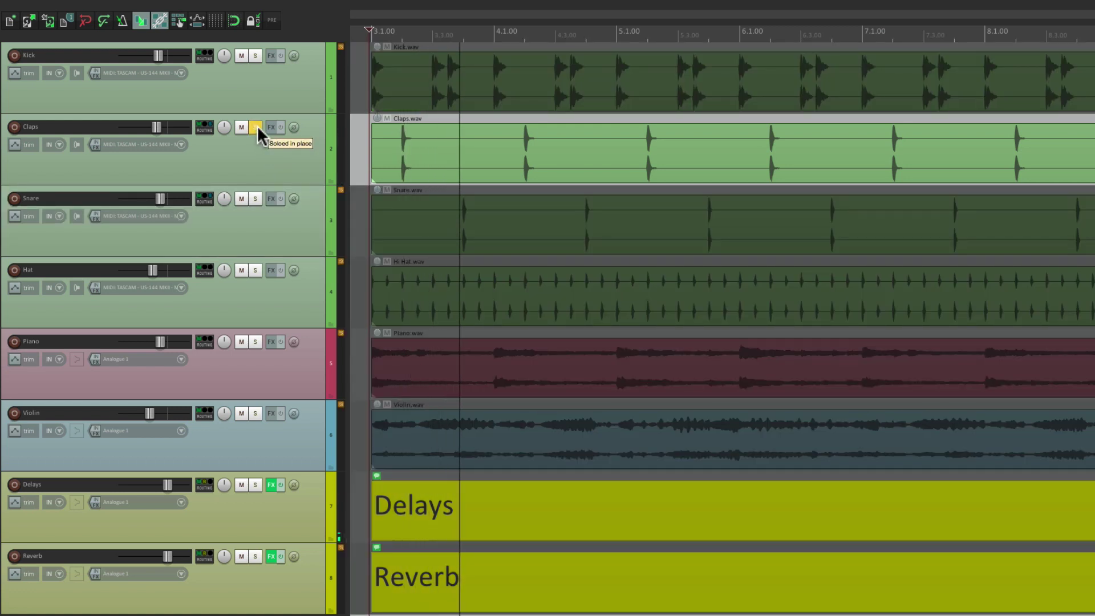
pyautogui.click(256, 127)
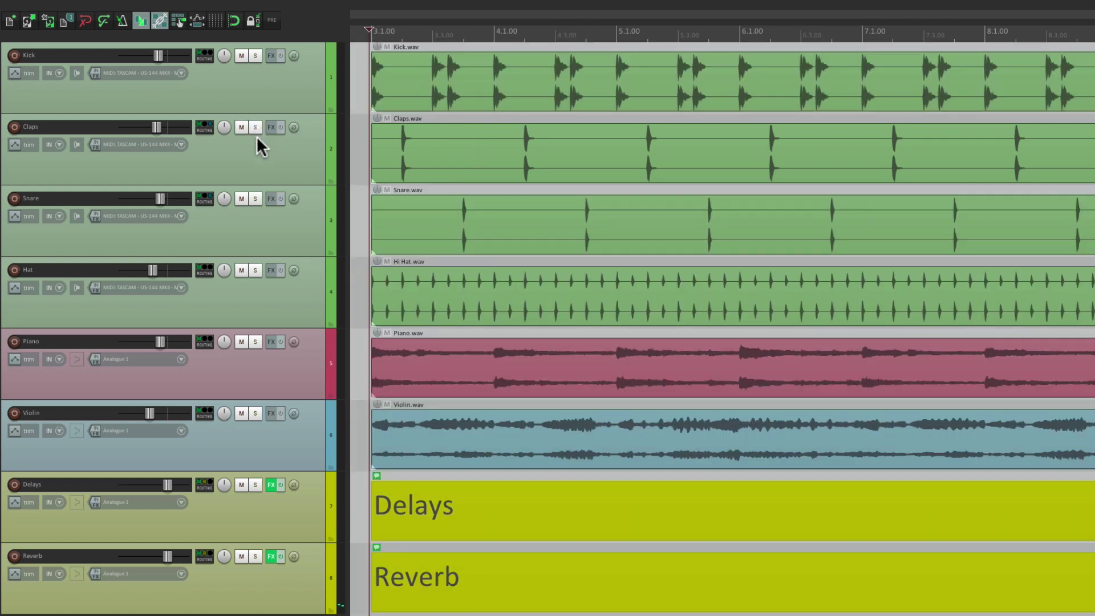
# Solo the Snare track in place, play it with its reverb send, stop playback, and unsolo it
pyautogui.click(255, 198)
pyautogui.press('space')
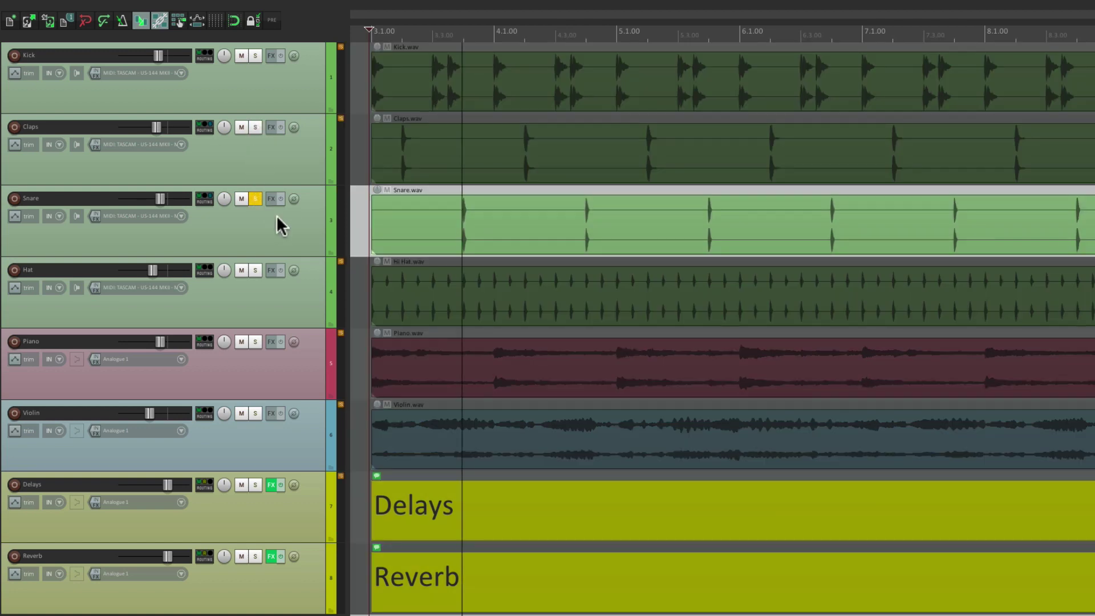
pyautogui.press('space')
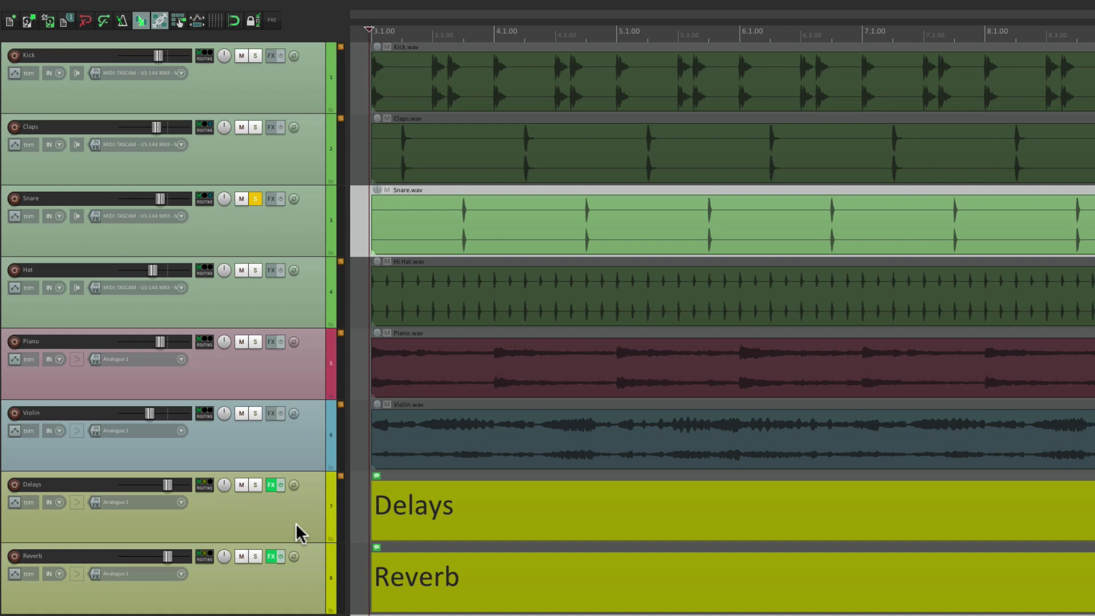
pyautogui.click(255, 198)
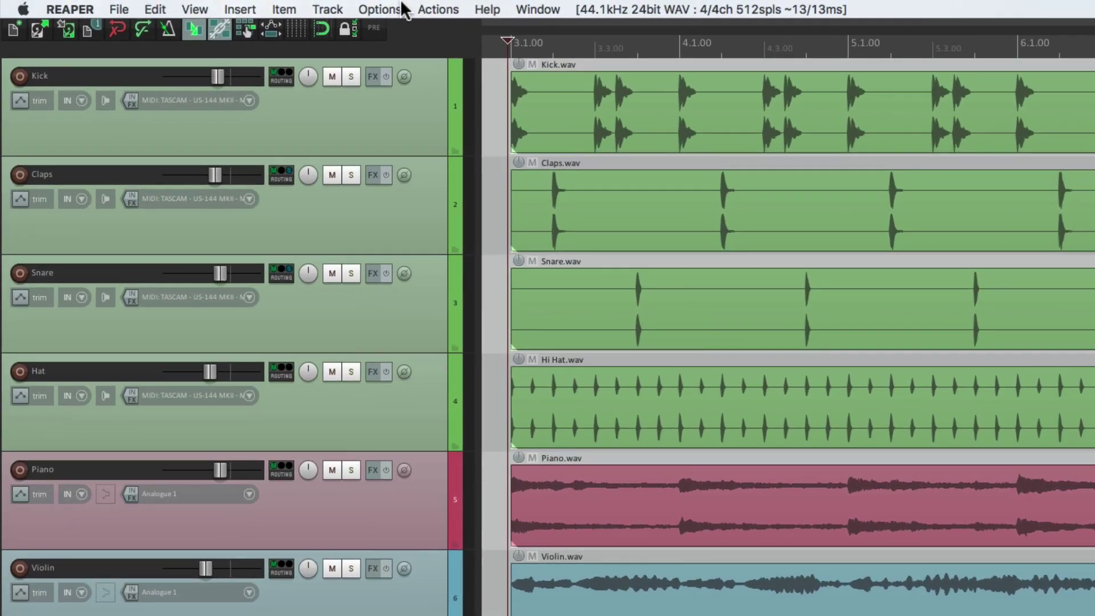
# Turn off "Solos default to in-place solo" in the Mute/Solo preferences and apply the change
pyautogui.click(292, 7)
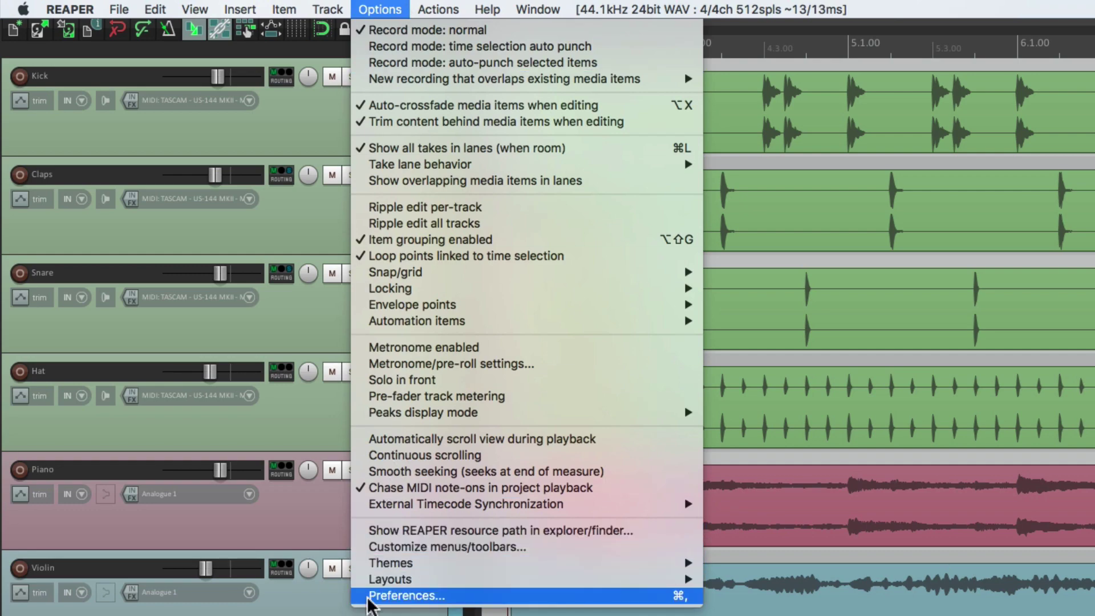
pyautogui.click(369, 596)
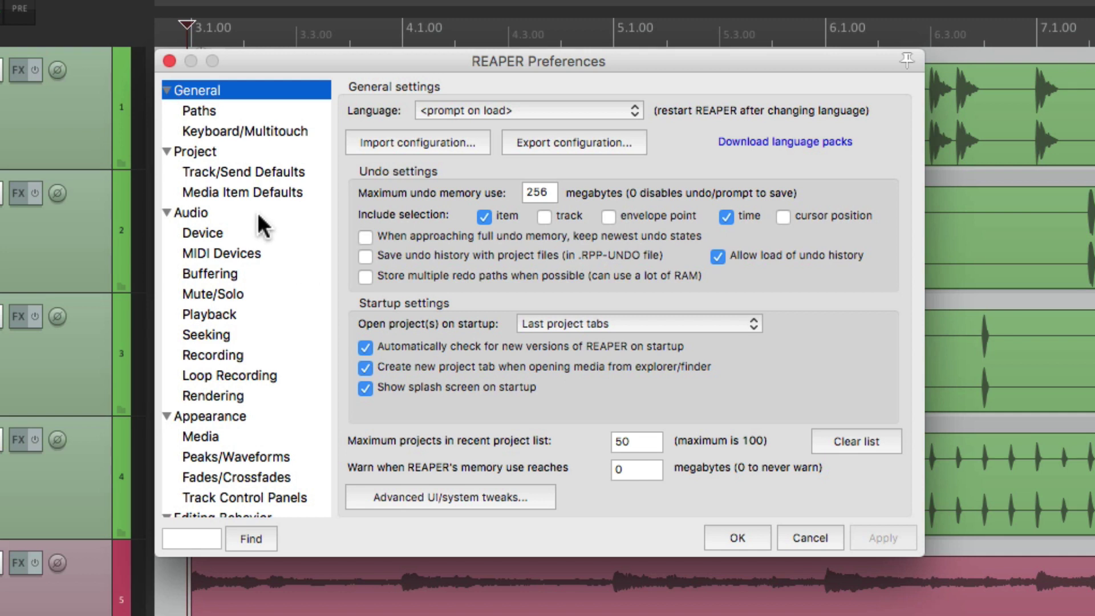
pyautogui.click(269, 293)
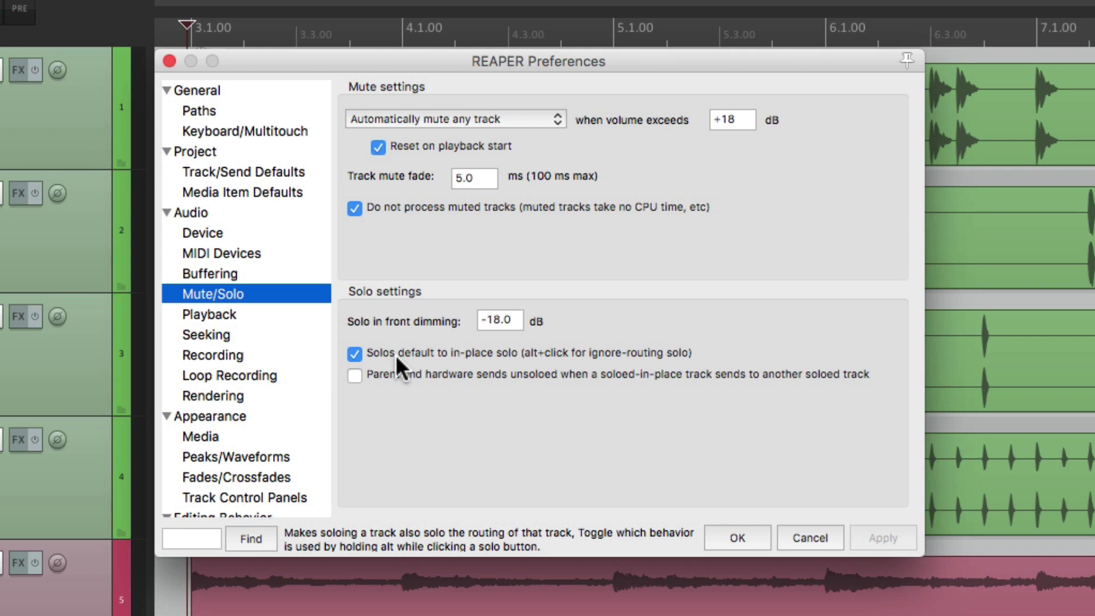
pyautogui.click(356, 353)
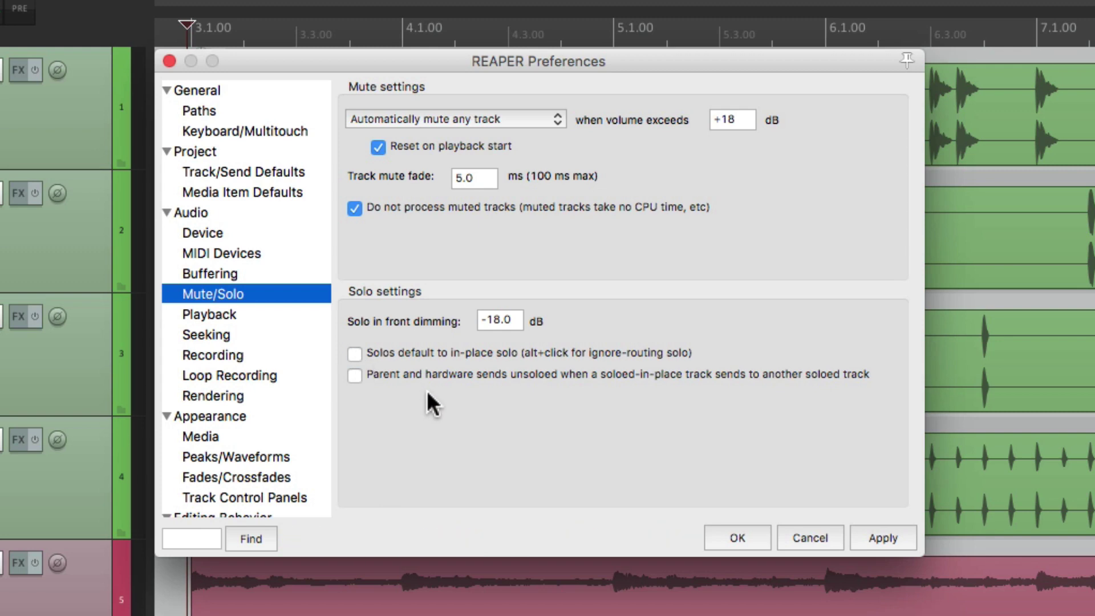
pyautogui.click(720, 533)
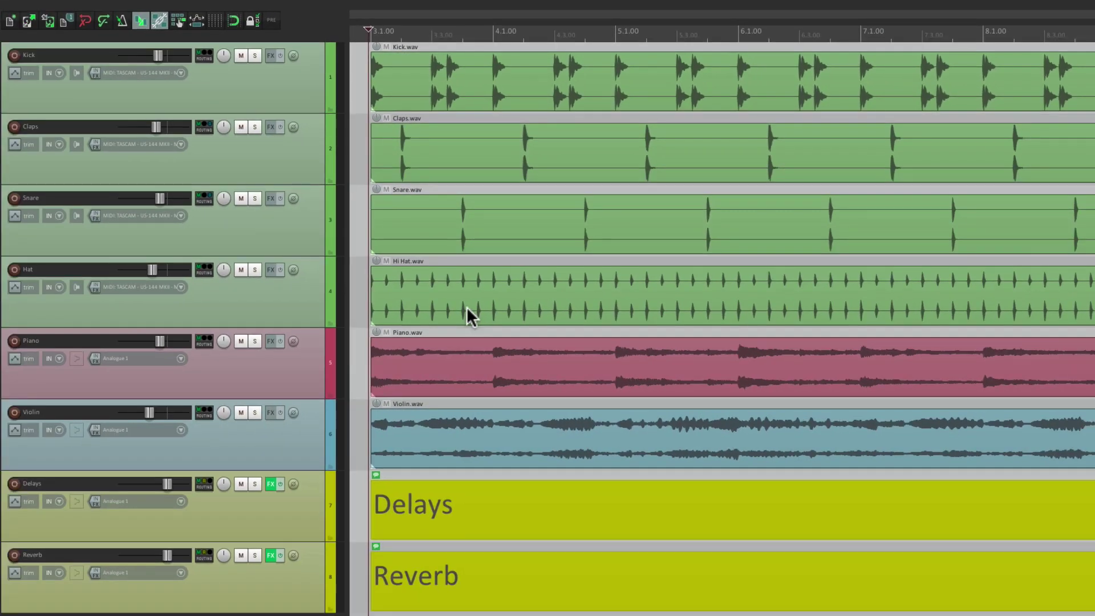
# Solo the Claps track, start playback, and add the Snare track to the solo without the effect tracks
pyautogui.click(257, 125)
pyautogui.press('space')
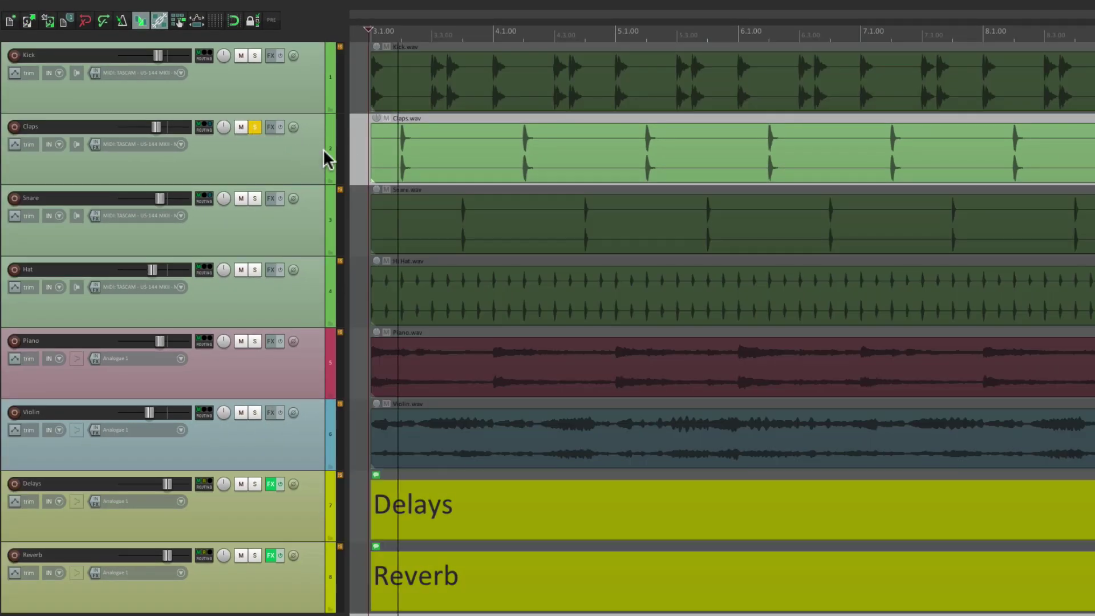
pyautogui.click(255, 198)
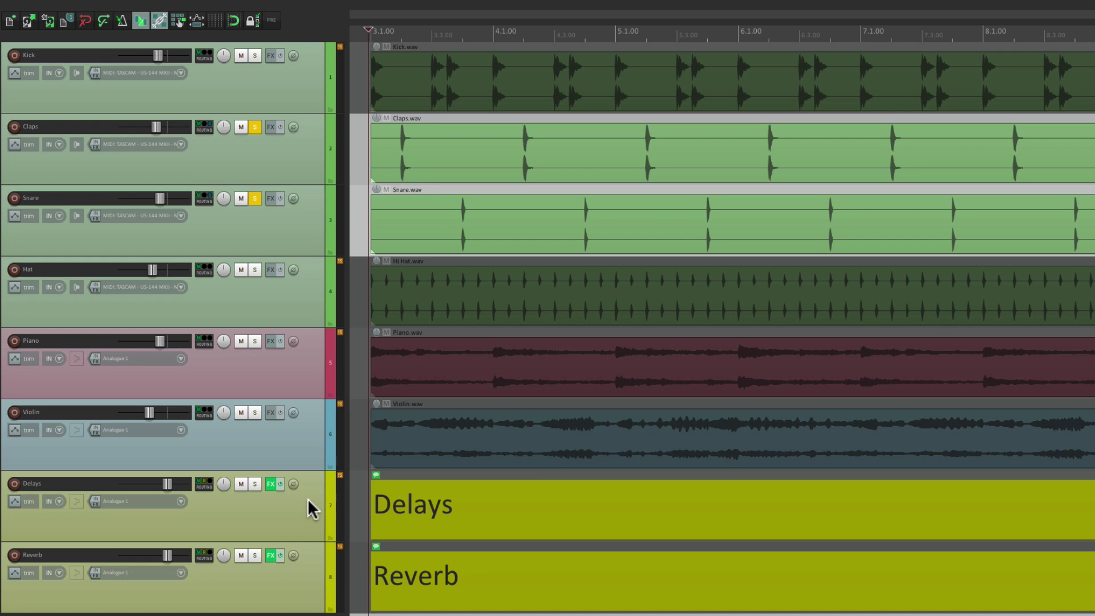
# Add the Delays and Reverb tracks to the soloed Claps and Snare, play them together, and clear all solos
pyautogui.click(255, 483)
pyautogui.click(255, 555)
pyautogui.press('space')
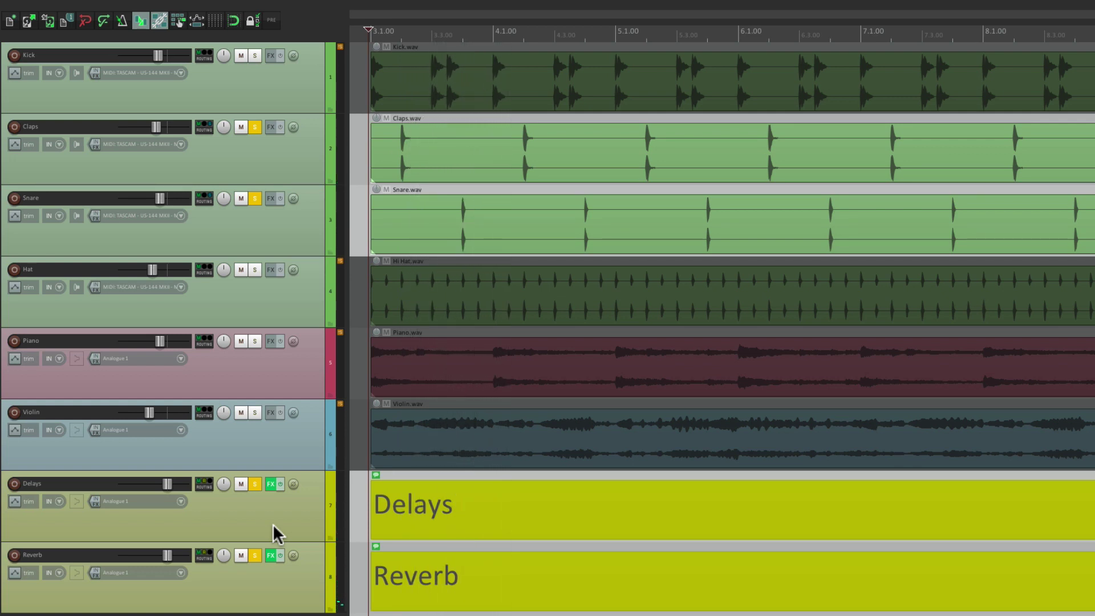
pyautogui.click(254, 484)
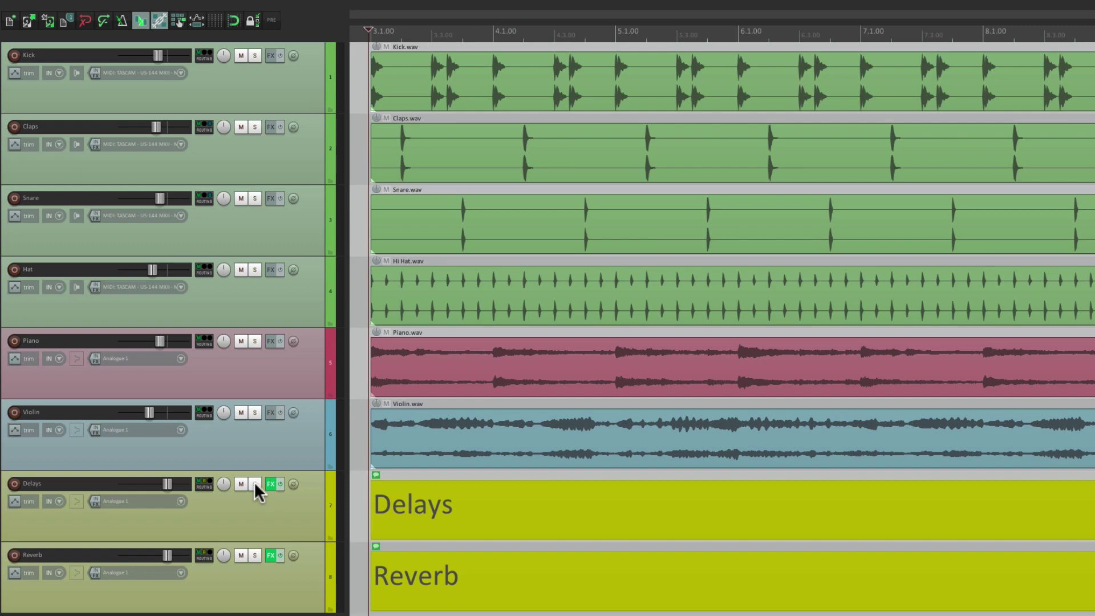
# Turn "Solos default to in-place solo" back on in the Mute/Solo preferences and apply the change
pyautogui.hotkey('ctrl', 'p')
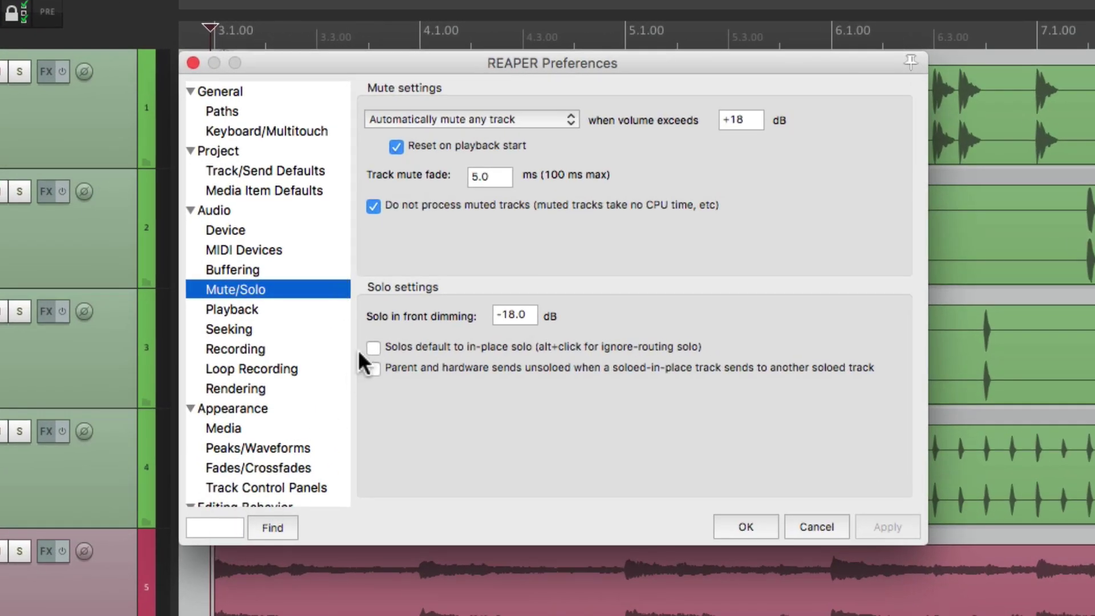
pyautogui.click(372, 349)
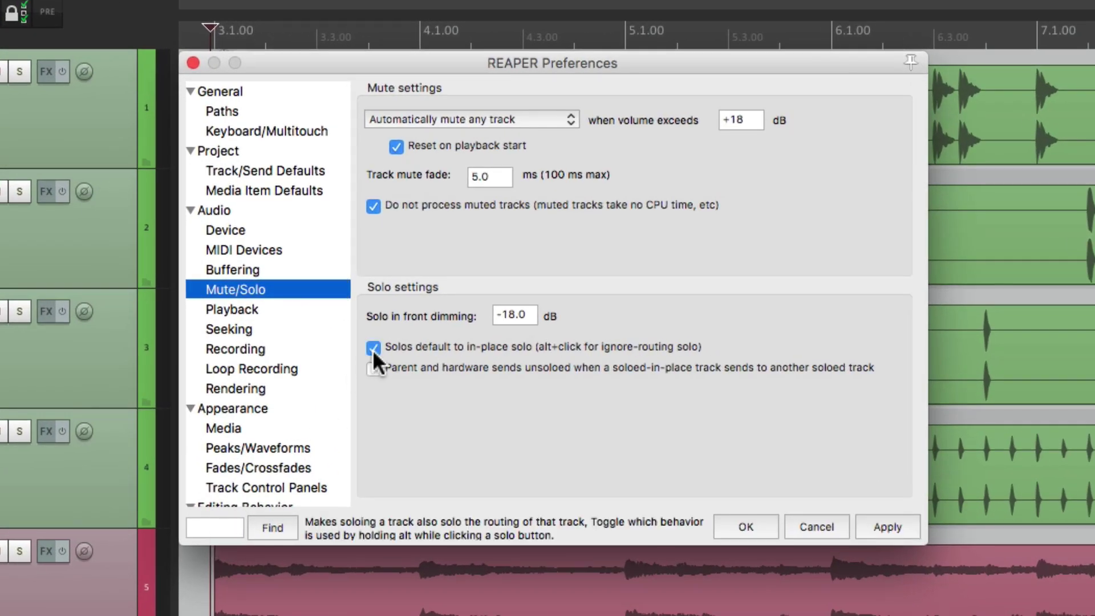
pyautogui.press('Return')
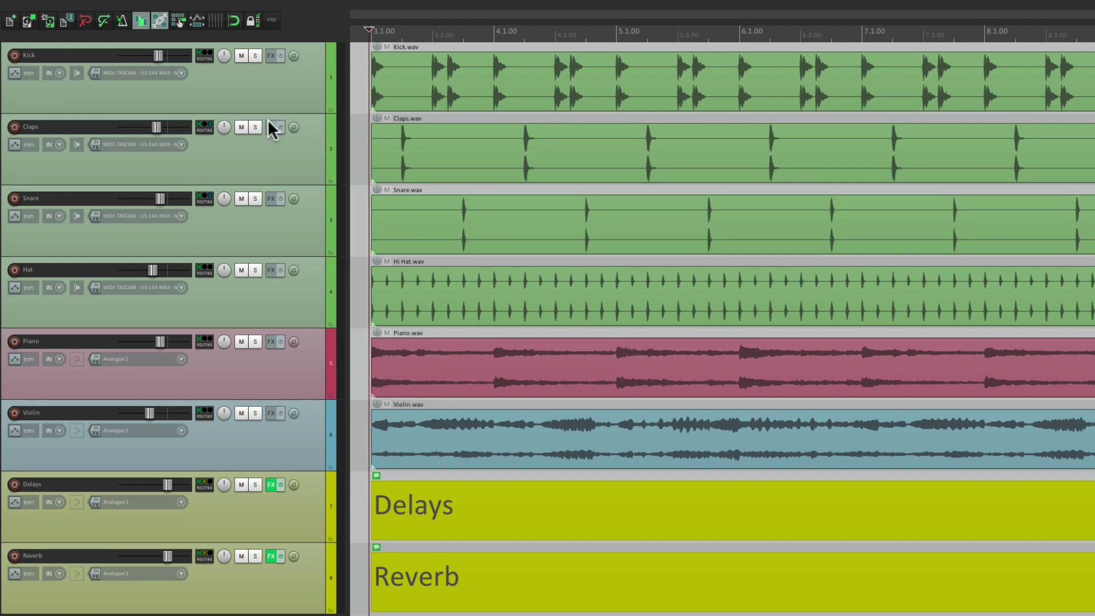
# Solo Claps and Snare in place during playback to hear their effects, stop, and unsolo both tracks
pyautogui.click(254, 127)
pyautogui.press('space')
pyautogui.click(255, 198)
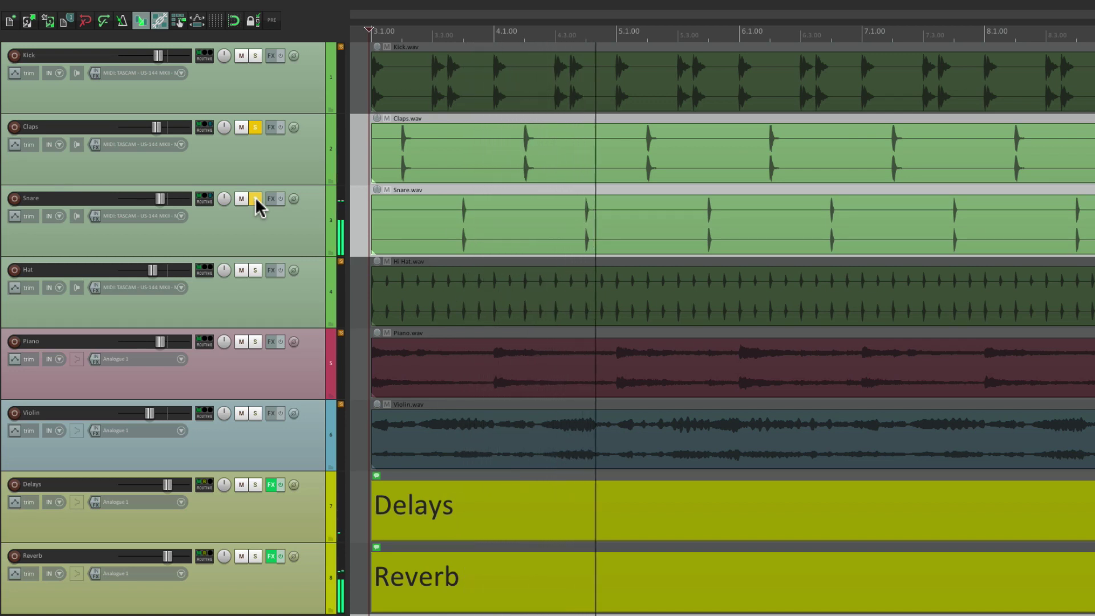
pyautogui.click(255, 198)
pyautogui.press('space')
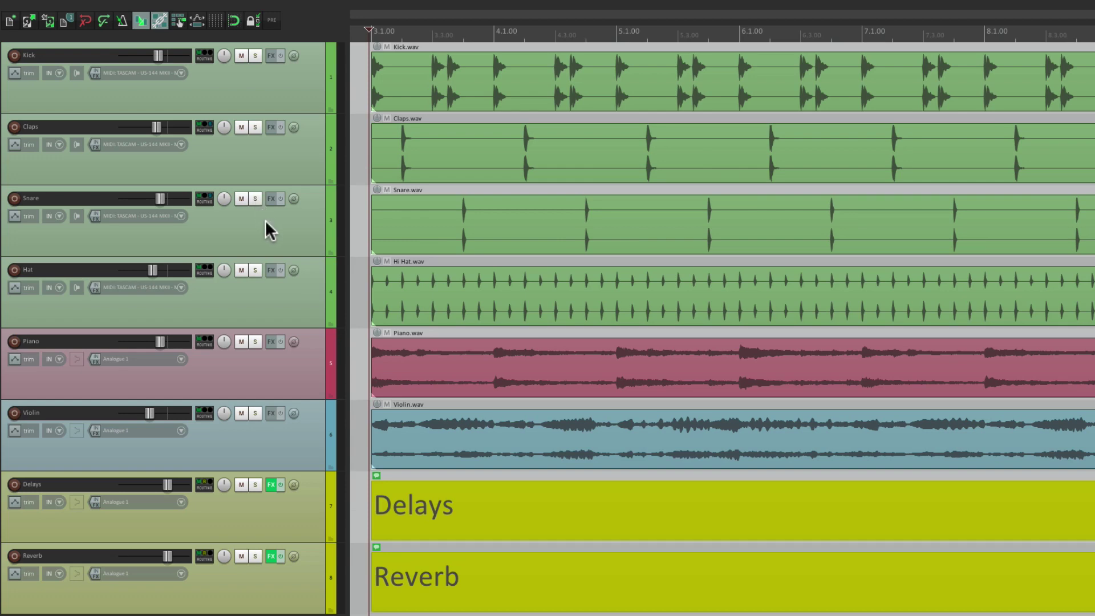
# Review the in-place solo preference, solo Claps with its routing ignored, and play it briefly without delay
pyautogui.press('super+comma')
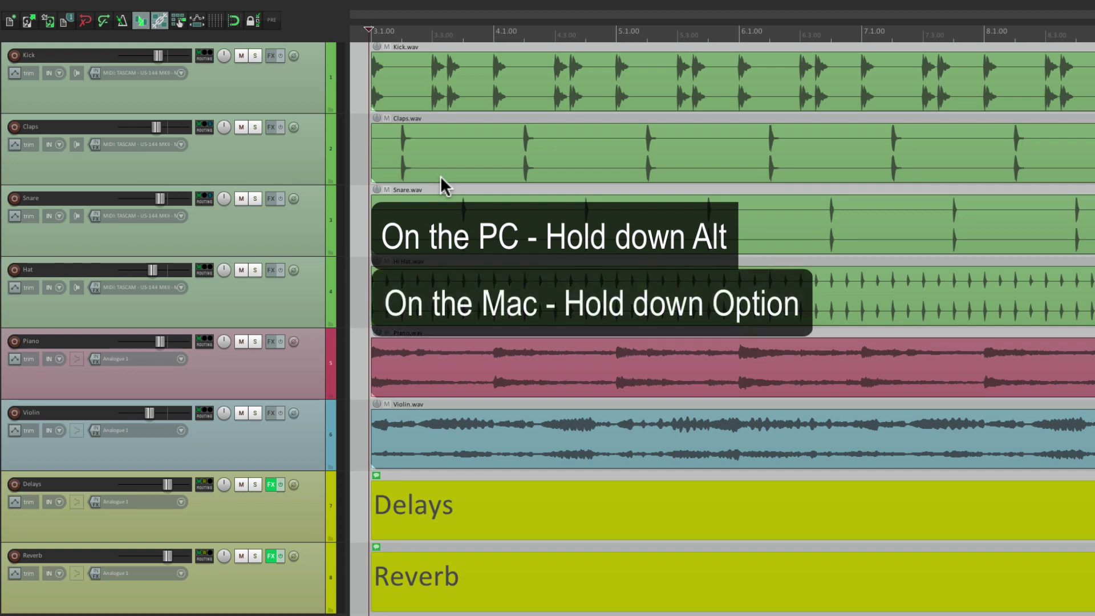
pyautogui.keyDown('alt'); pyautogui.click(255, 127); pyautogui.keyUp('alt')
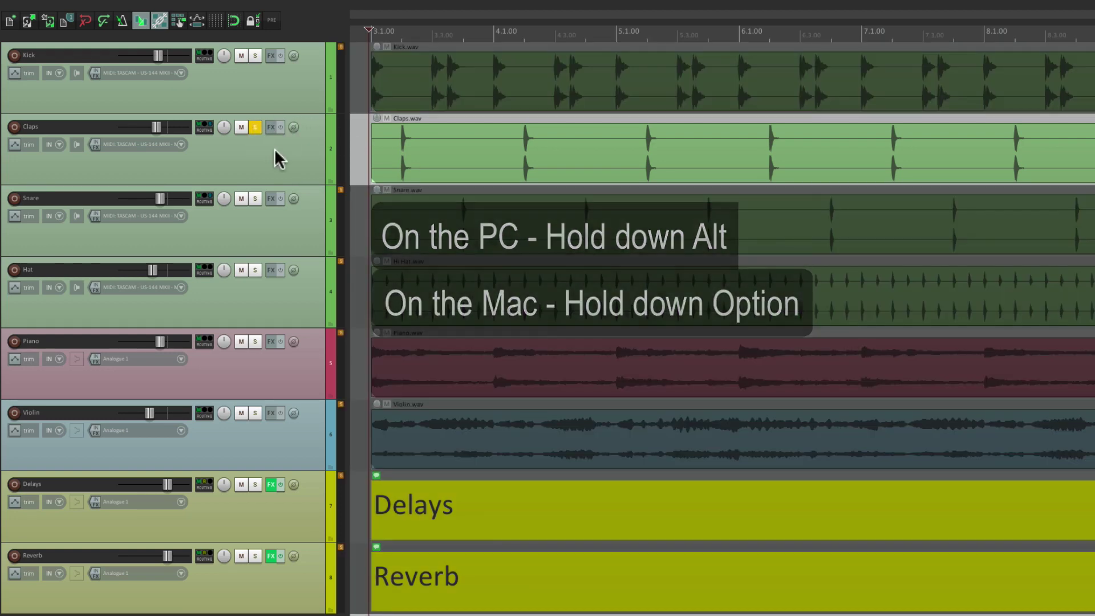
pyautogui.press('space')
pyautogui.press('space')
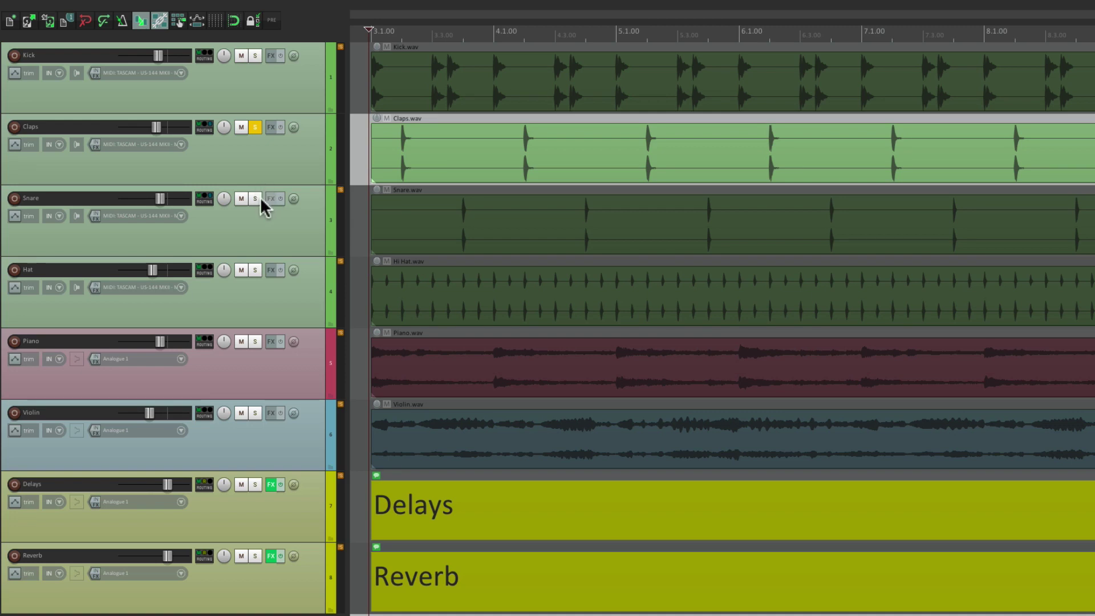
# Add the Snare track to the solo with its routing ignored, play both tracks, and clear all solos
pyautogui.click(256, 197)
pyautogui.press('space')
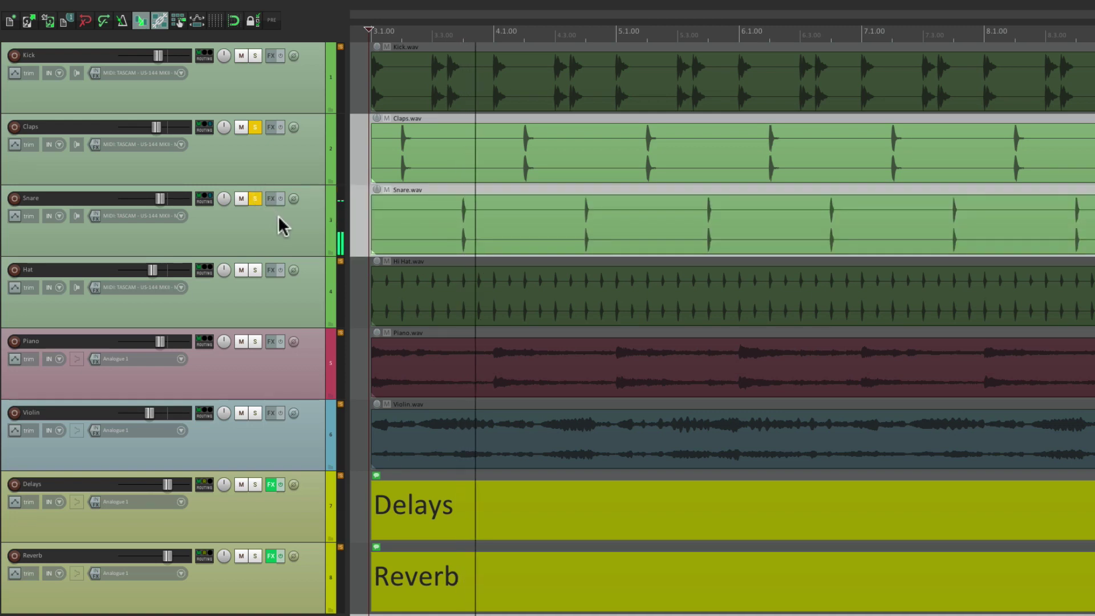
pyautogui.click(255, 198)
pyautogui.click(256, 126)
pyautogui.click(255, 198)
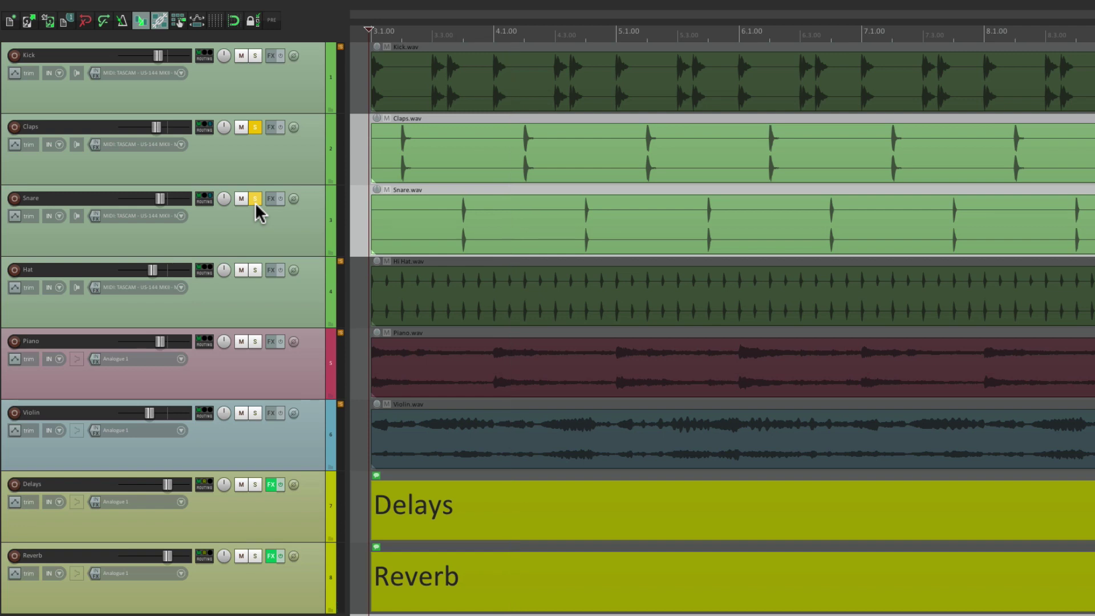
pyautogui.click(254, 195)
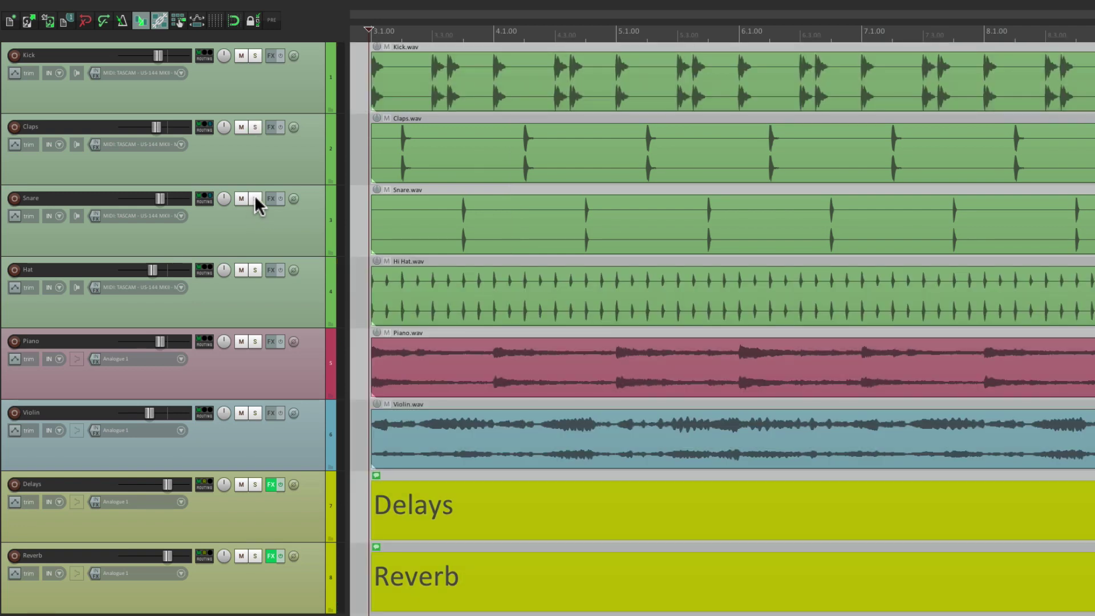
# Reopen the Mute/Solo preferences, disable "Solos default to in-place solo", and apply the change
pyautogui.press('super+comma')
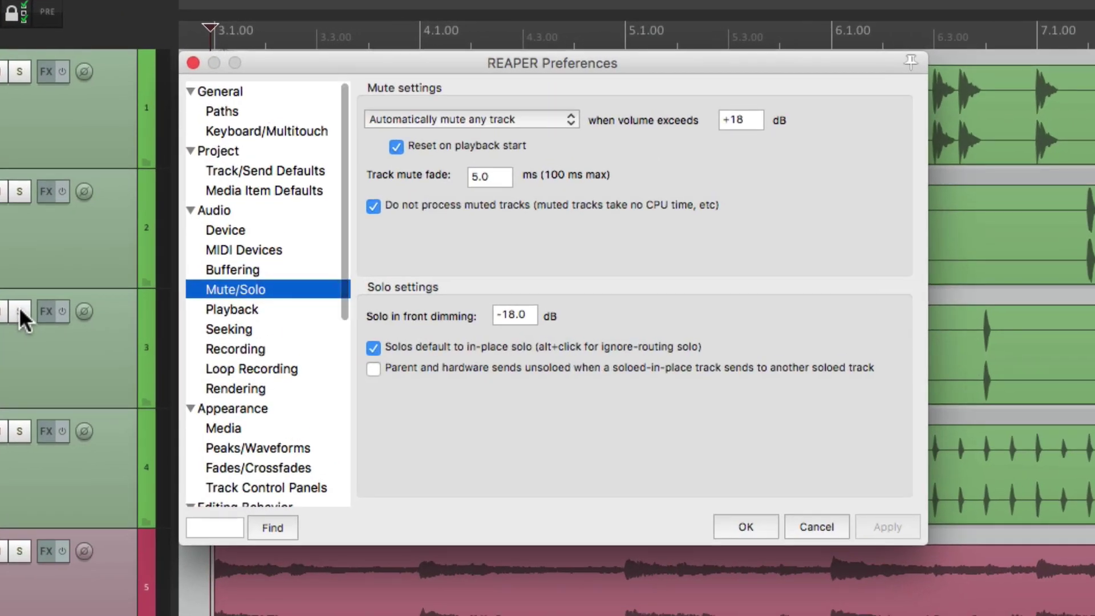
pyautogui.moveTo(493, 266)
pyautogui.moveTo(444, 353)
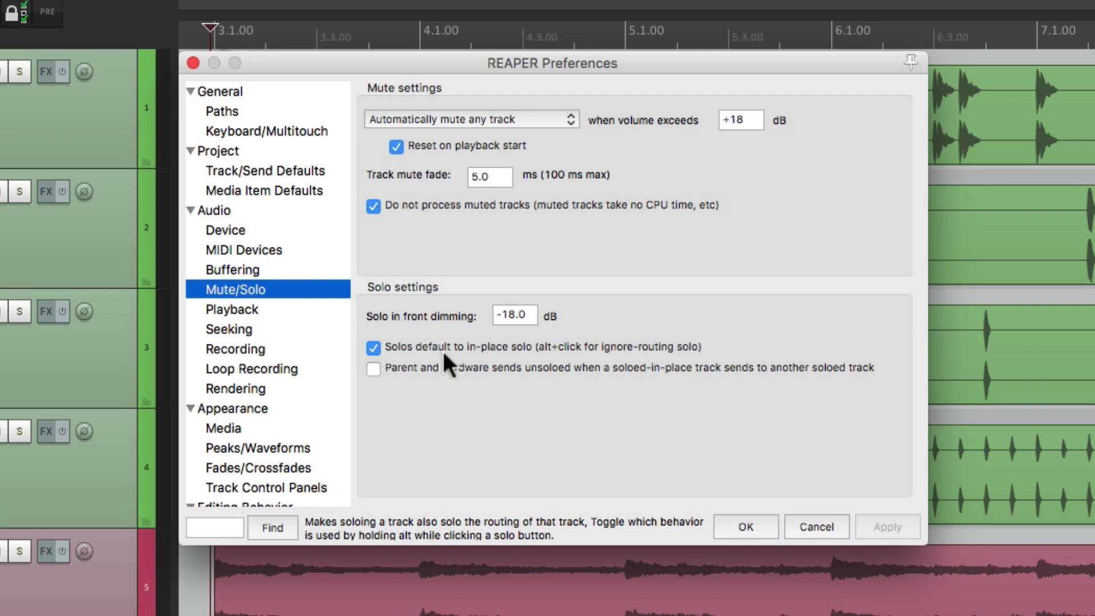
pyautogui.click(373, 348)
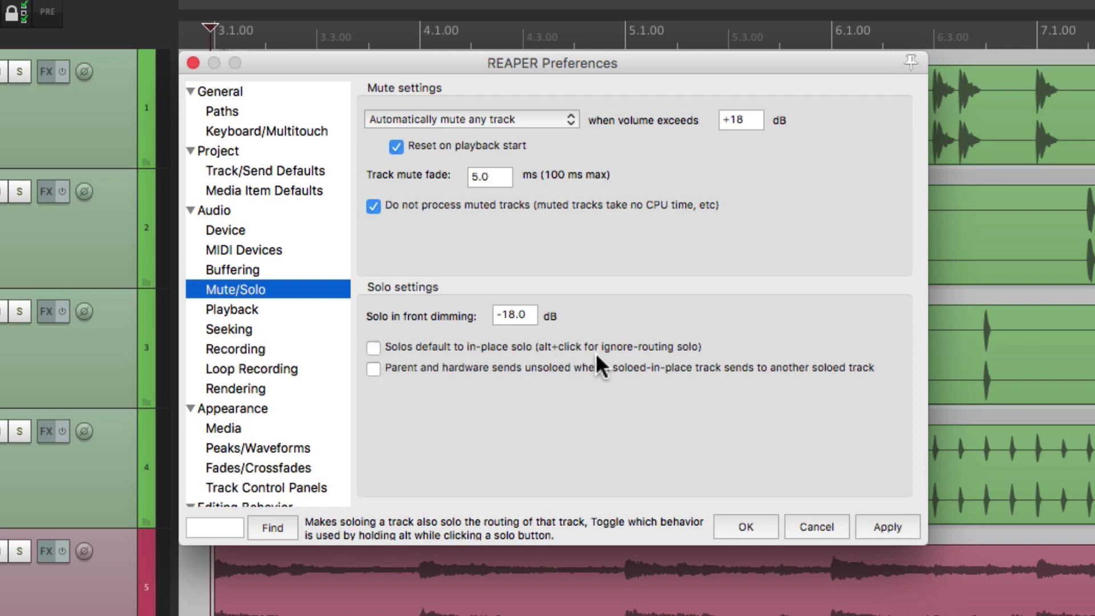
pyautogui.click(741, 525)
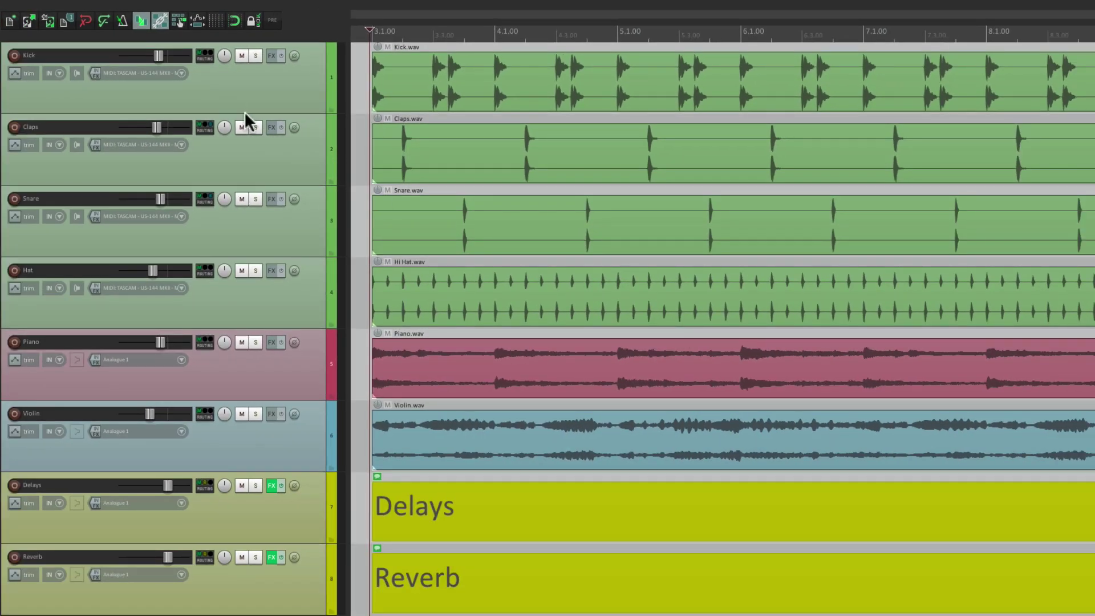
# Solo Claps and Snare with the default ignore-routing solo, play them briefly, and unsolo all tracks
pyautogui.click(256, 127)
pyautogui.click(255, 196)
pyautogui.press('space')
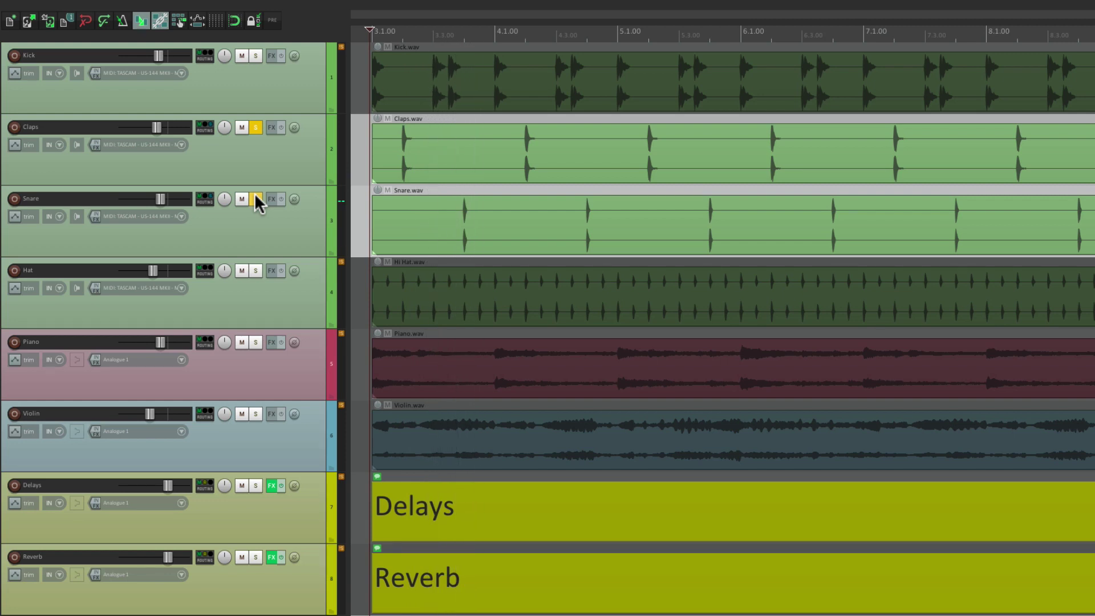
pyautogui.click(254, 197)
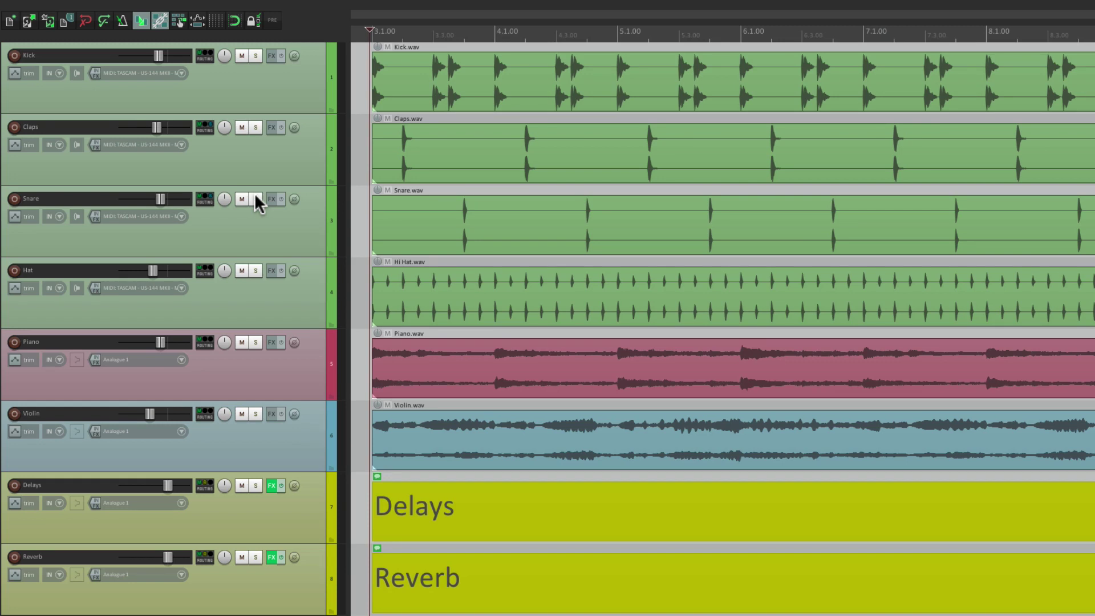
# Solo Claps and Snare in place instead, play them to hear the sends to the effects, stop, and clear both solos
pyautogui.click(256, 128)
pyautogui.click(255, 199)
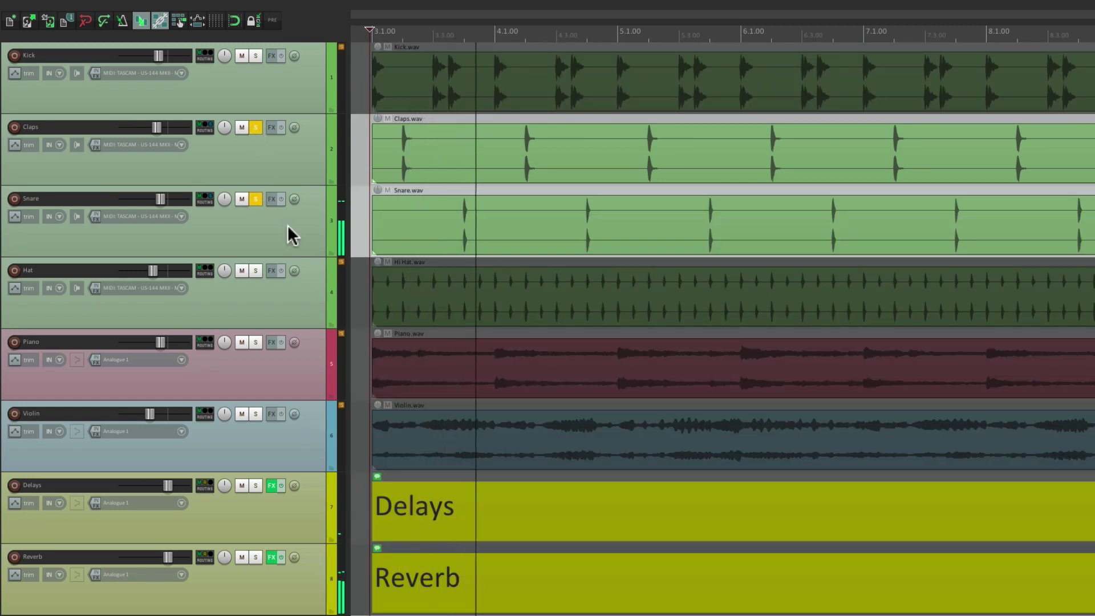
pyautogui.press('space')
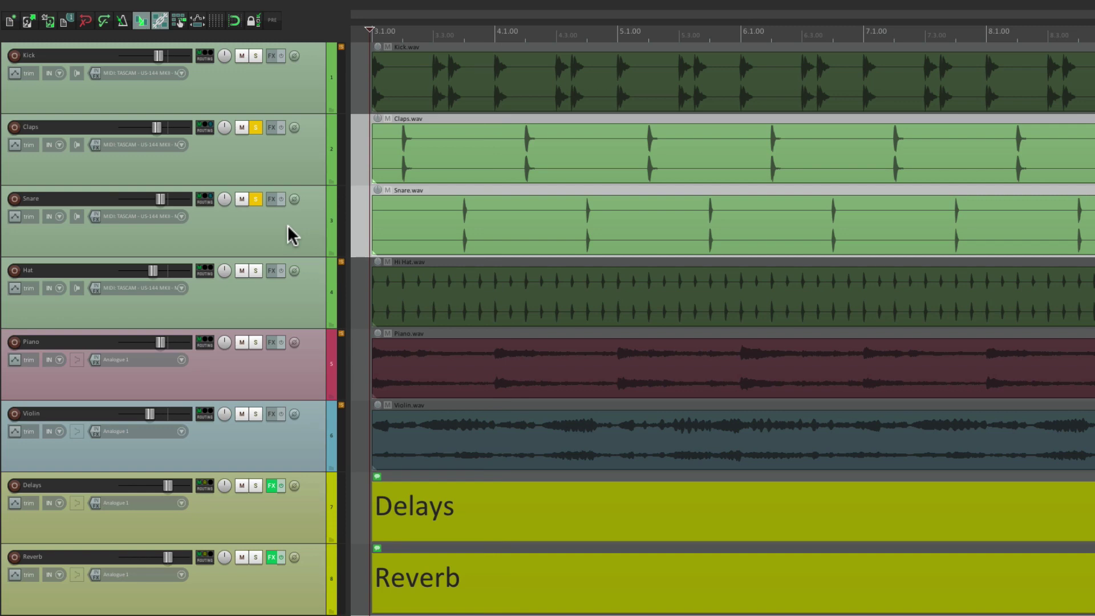
pyautogui.click(258, 199)
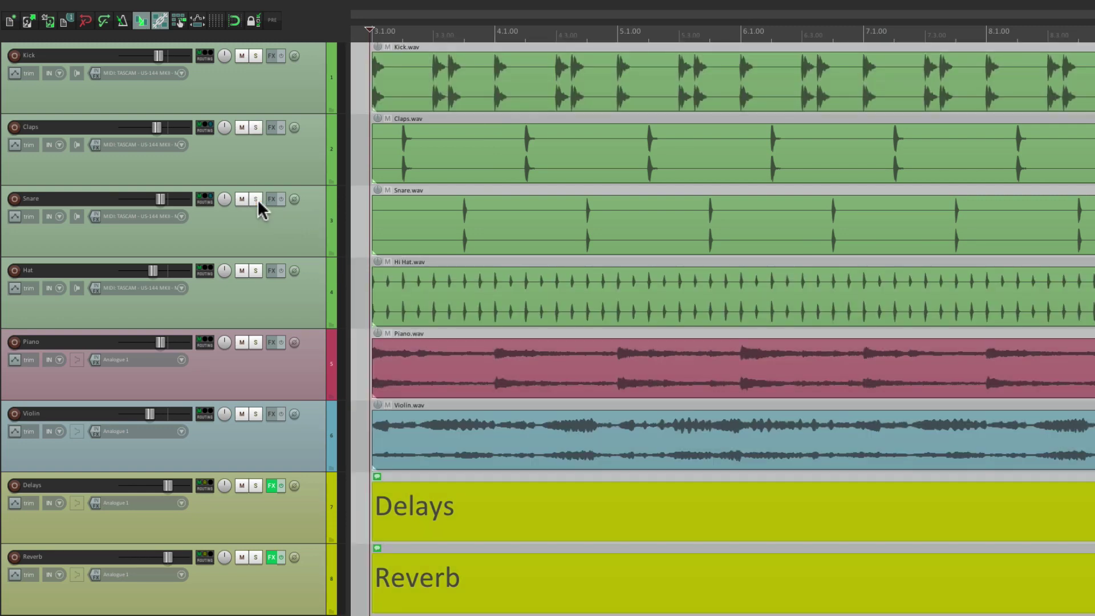
# Re-enable "Solos default to in-place solo" in the Mute/Solo preferences and confirm the change
pyautogui.press('super+comma')
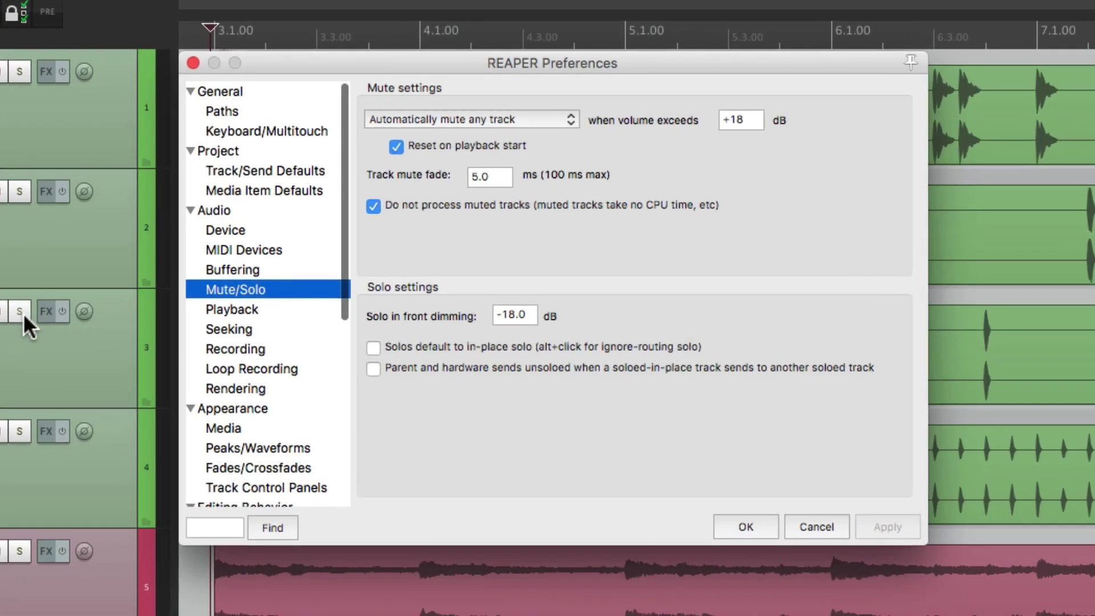
pyautogui.click(373, 347)
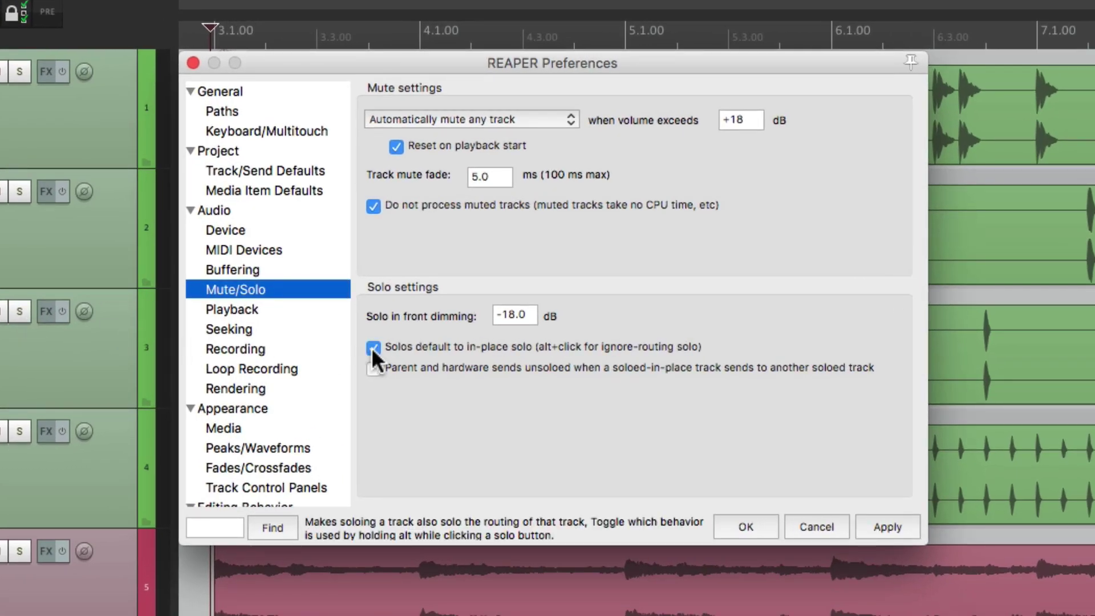
pyautogui.press('Return')
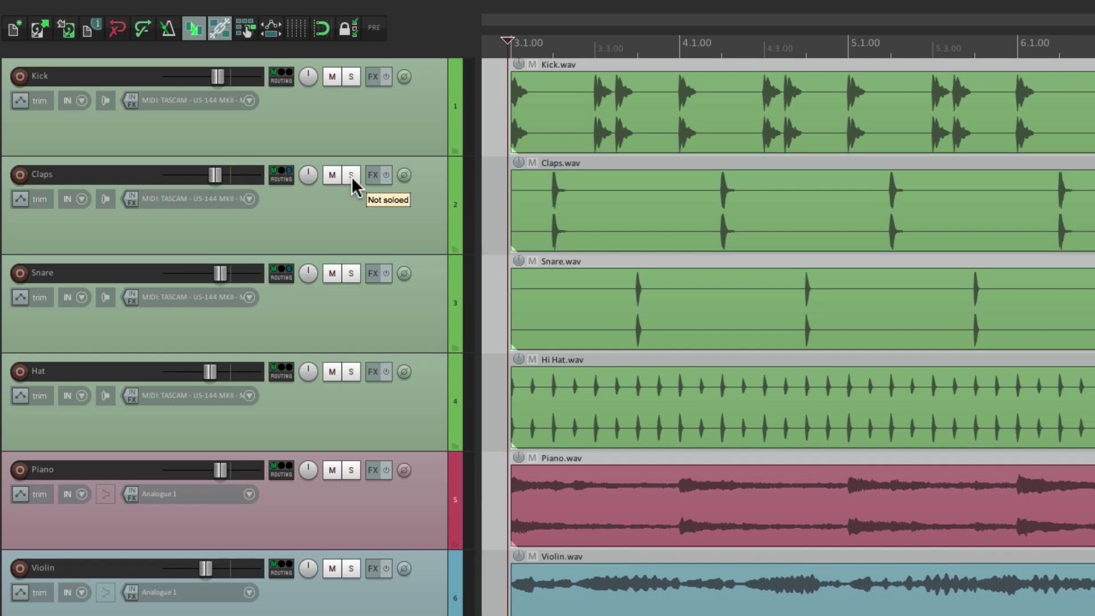
# Review the Unsolo all option on Claps, solo Kick through Hat in one sweep, and unsolo all tracks
pyautogui.rightClick(351, 176)
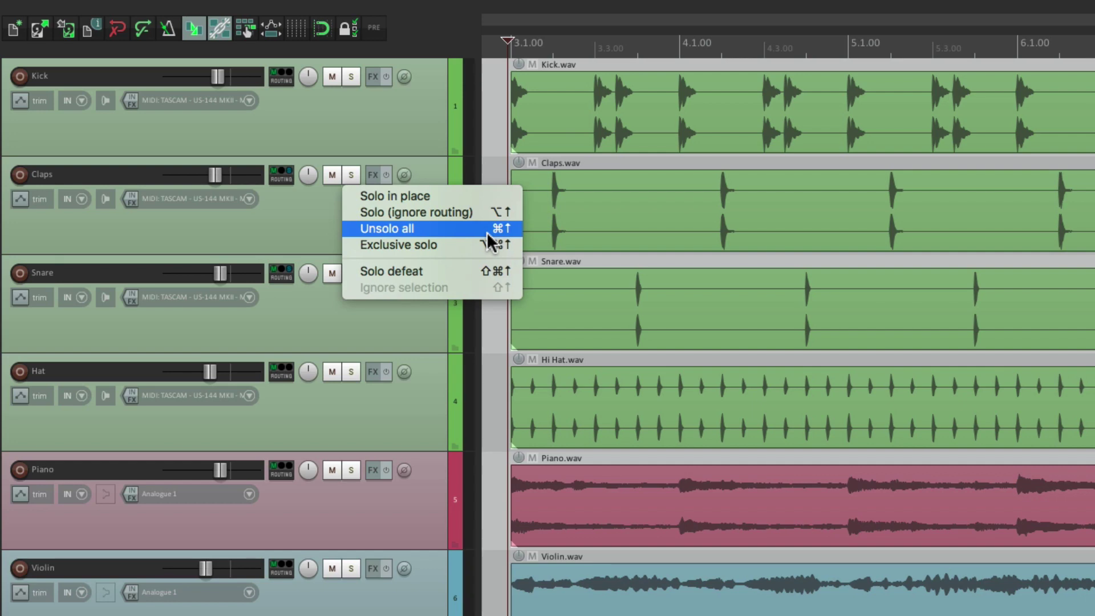
pyautogui.click(486, 228)
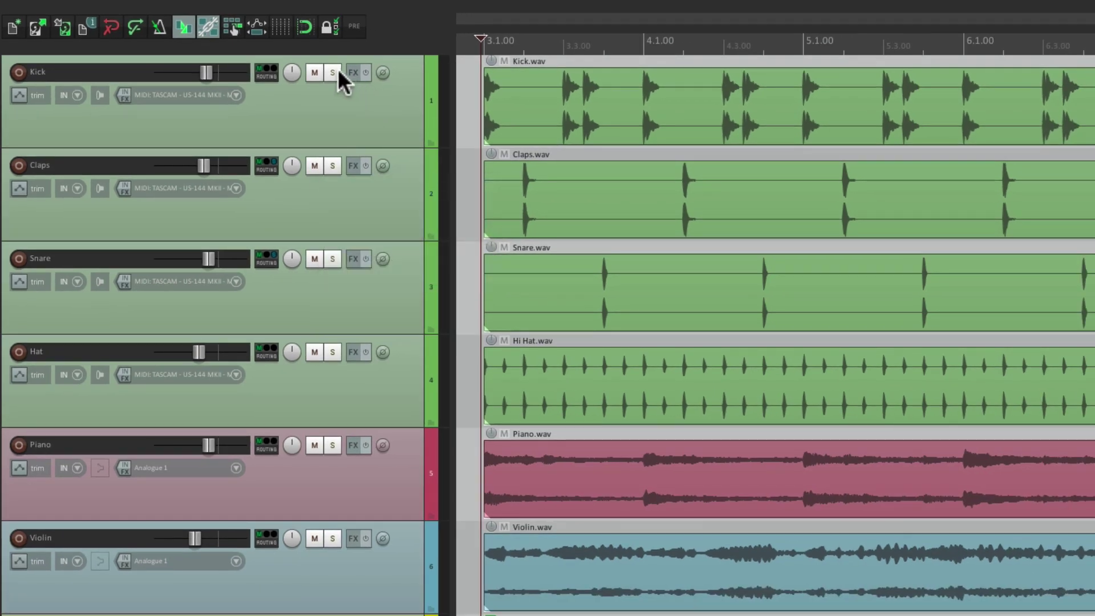
pyautogui.moveTo(335, 73); pyautogui.dragTo(385, 394)
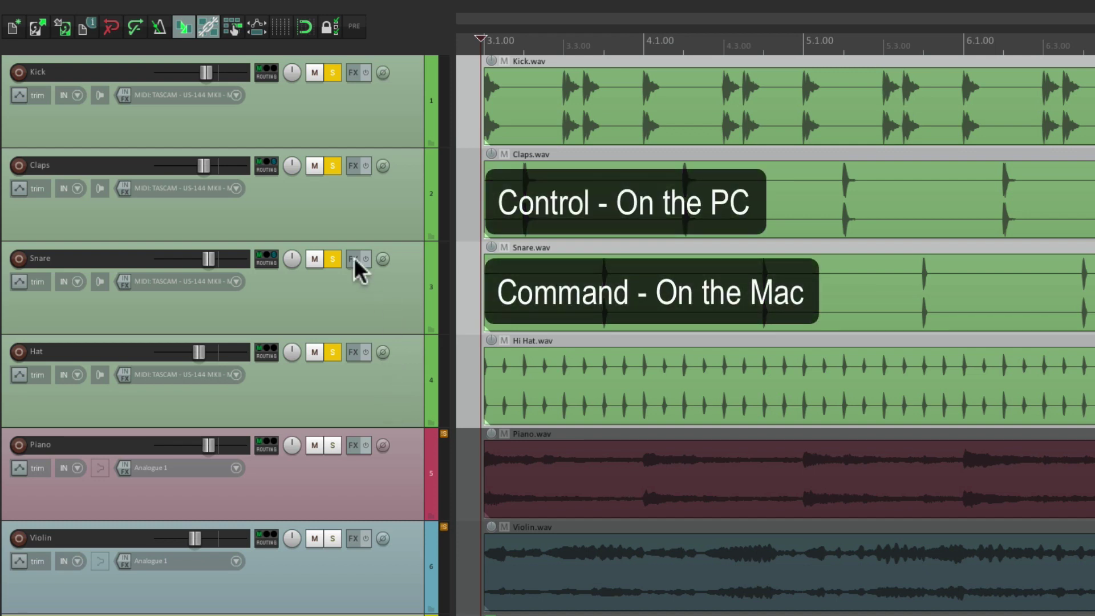
pyautogui.keyDown('ctrl'); pyautogui.click(329, 258); pyautogui.keyUp('ctrl')
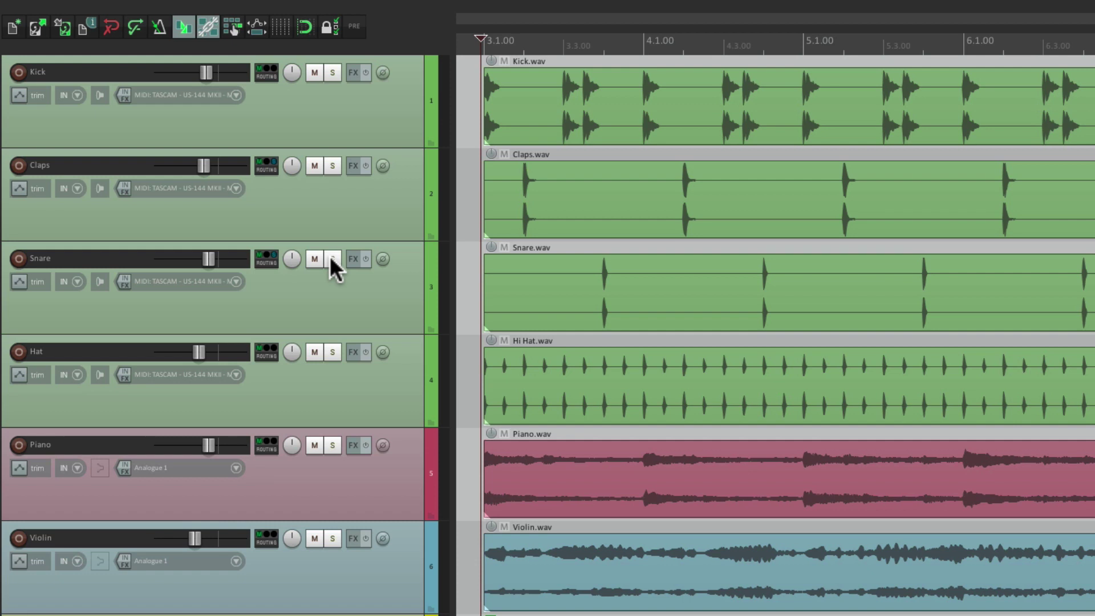
# Solo Kick through Hat and clear all solos from Violin, and repeat by soloing Violin up to Snare and clearing from Claps
pyautogui.moveTo(332, 73); pyautogui.dragTo(332, 342)
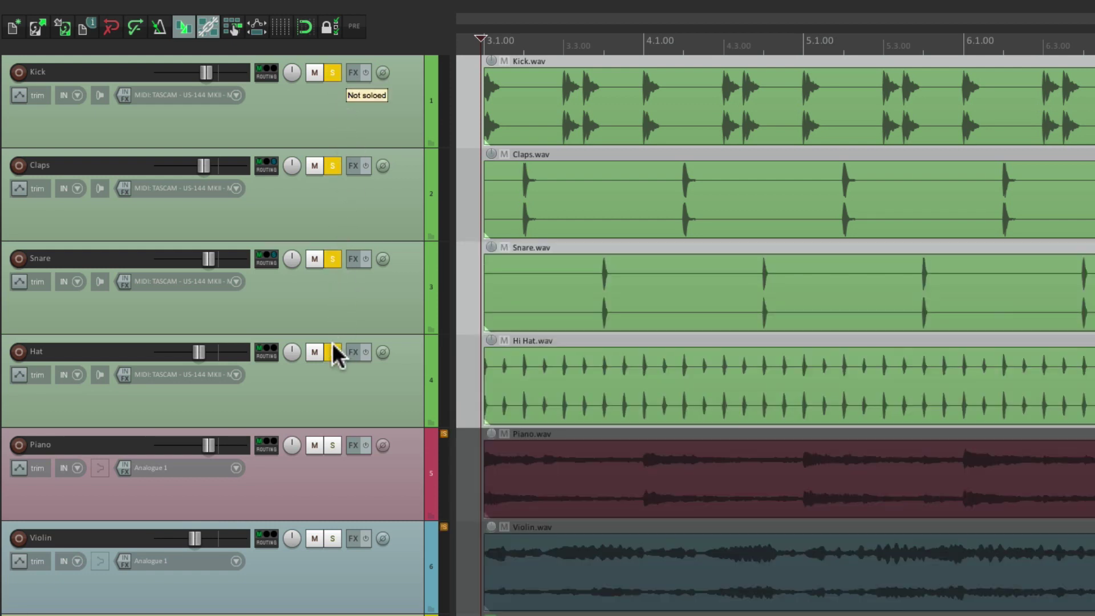
pyautogui.keyDown('ctrl'); pyautogui.click(334, 538); pyautogui.keyUp('ctrl')
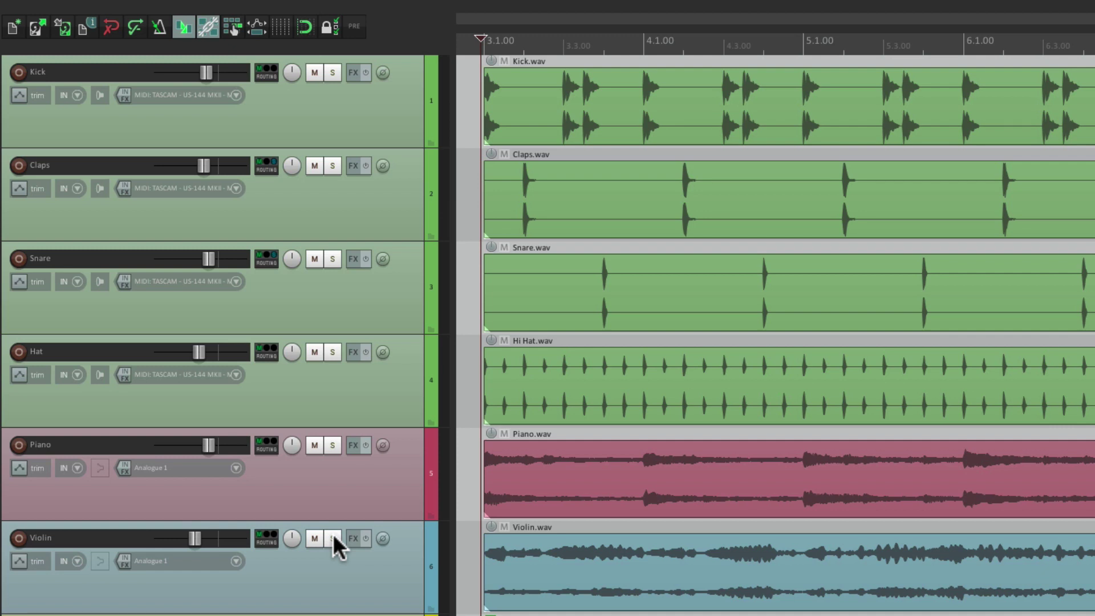
pyautogui.moveTo(334, 537); pyautogui.dragTo(330, 260)
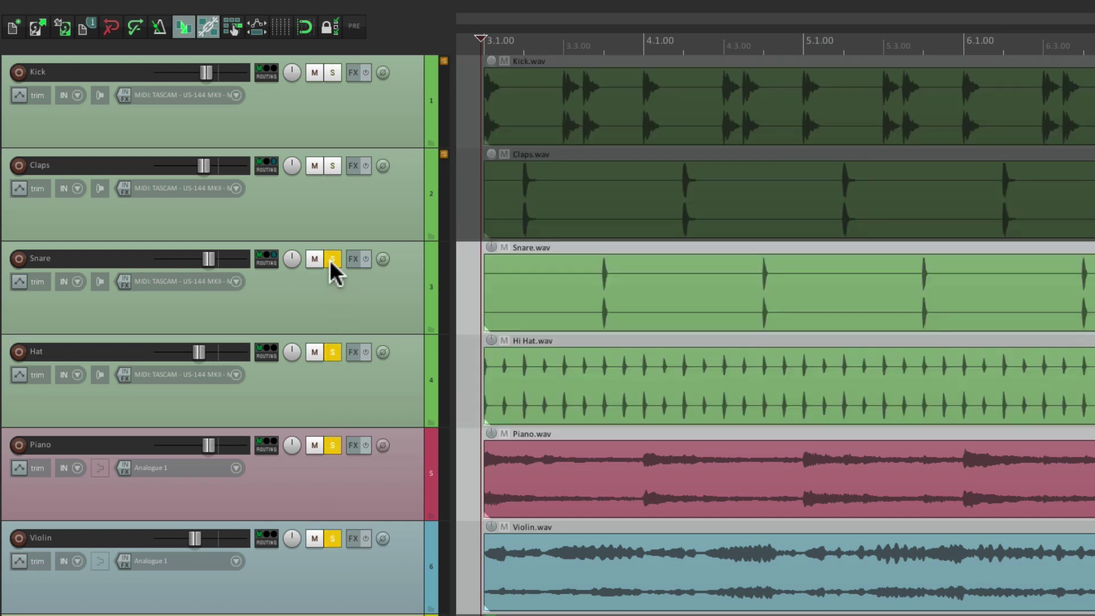
pyautogui.keyDown('ctrl'); pyautogui.click(333, 167); pyautogui.keyUp('ctrl')
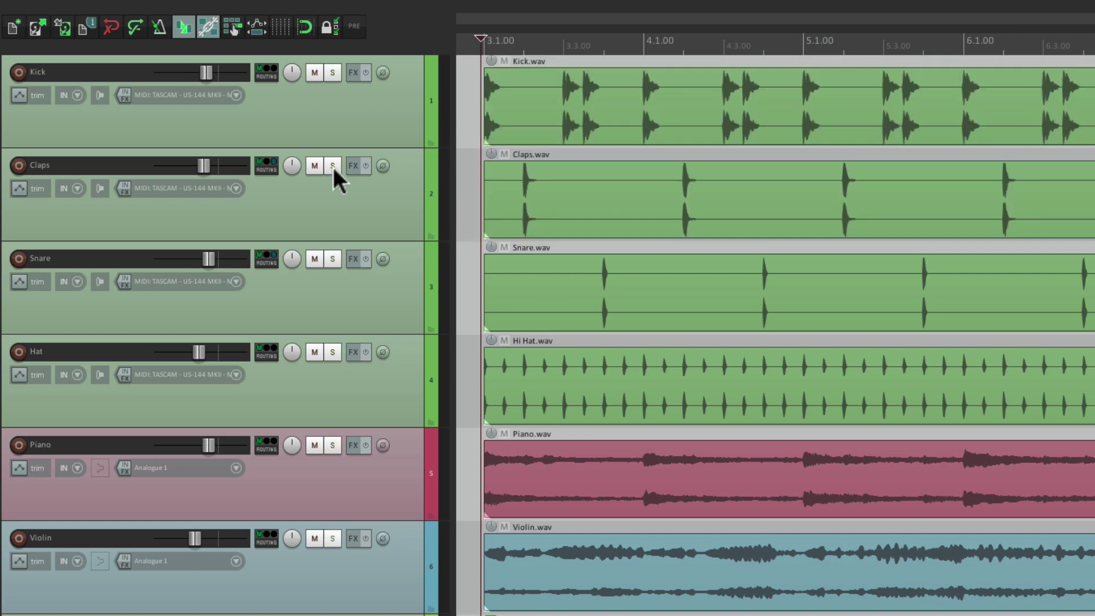
# Review the Exclusive solo option, solo Claps, Snare and Hat, and replace those solos with an exclusive solo on Violin
pyautogui.rightClick(333, 166)
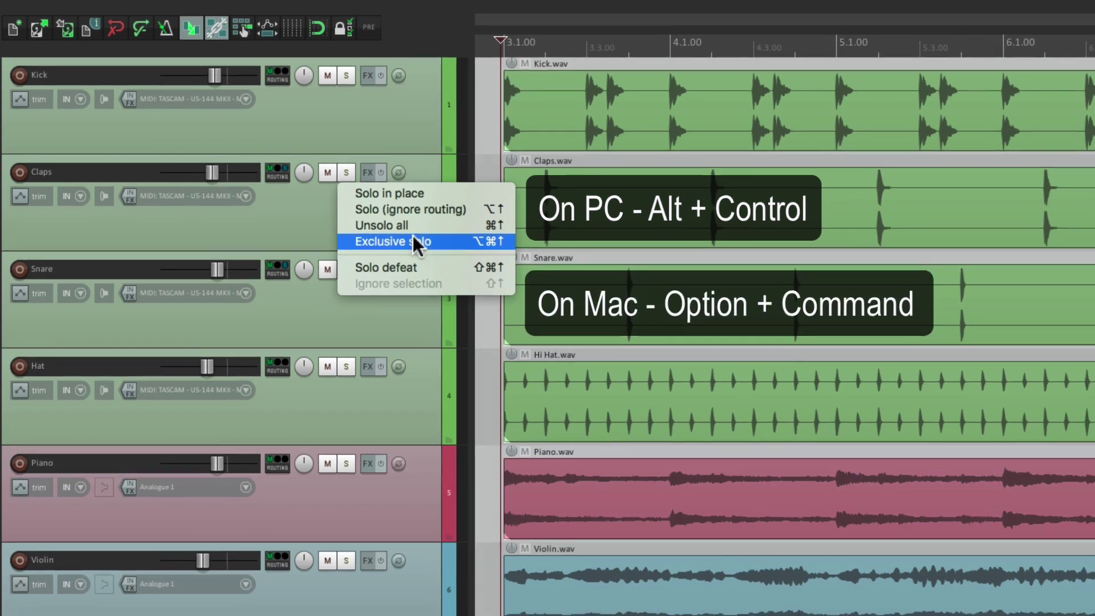
pyautogui.click(300, 225)
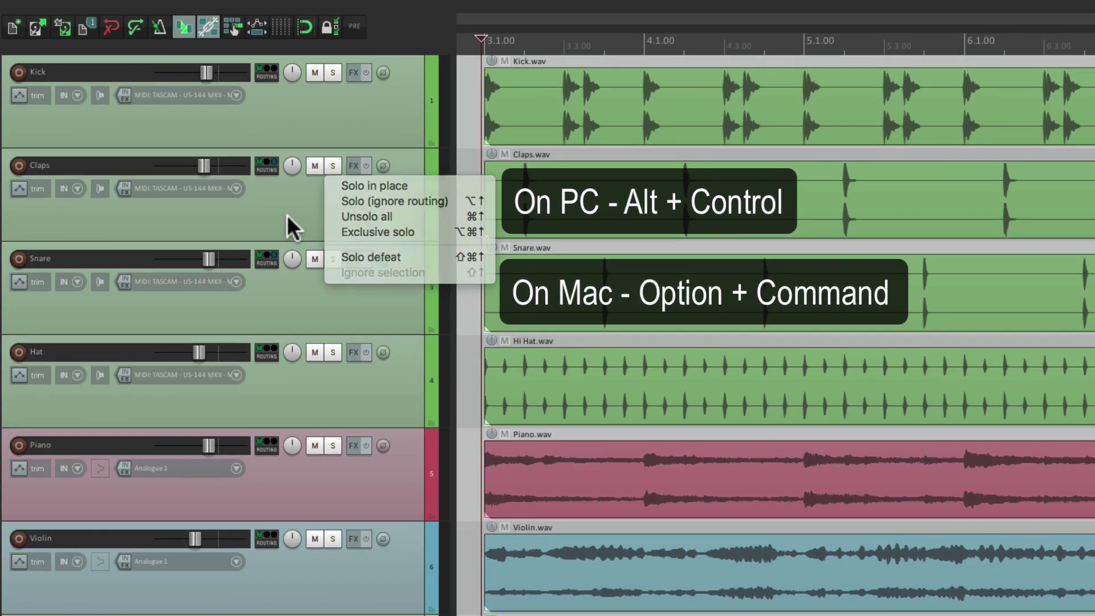
pyautogui.click(331, 166)
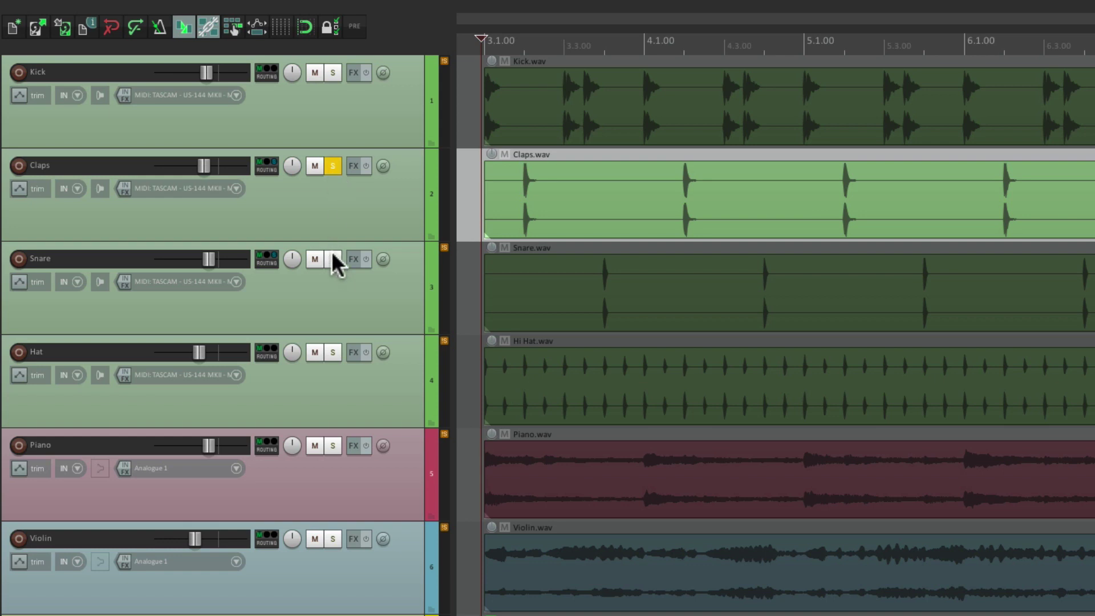
pyautogui.moveTo(332, 259); pyautogui.dragTo(332, 354)
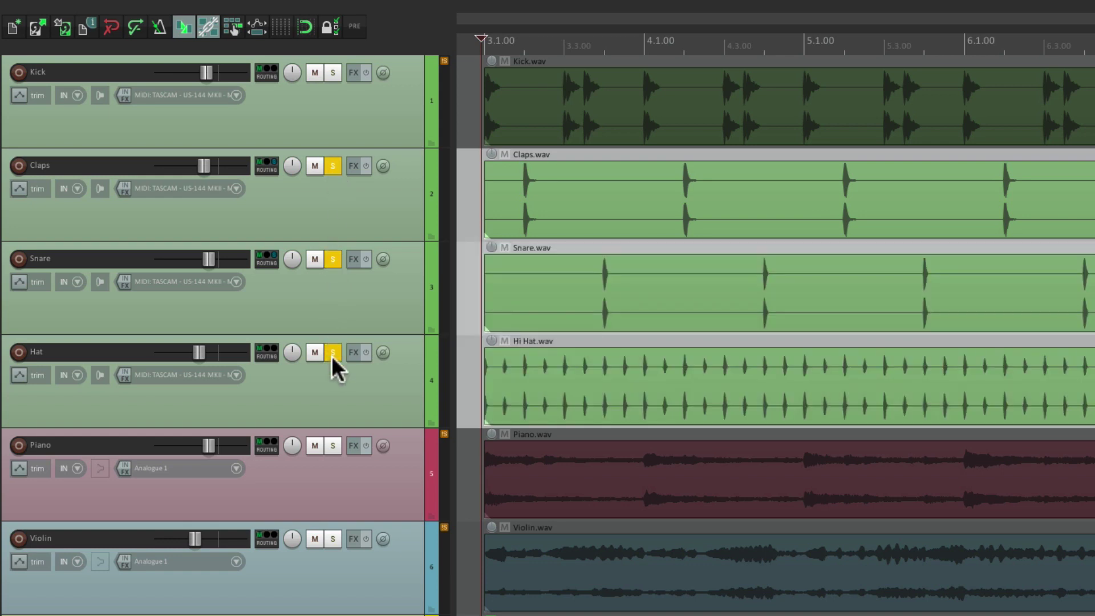
pyautogui.keyDown('ctrl'); pyautogui.keyDown('alt'); pyautogui.click(331, 542); pyautogui.keyUp('alt'); pyautogui.keyUp('ctrl')
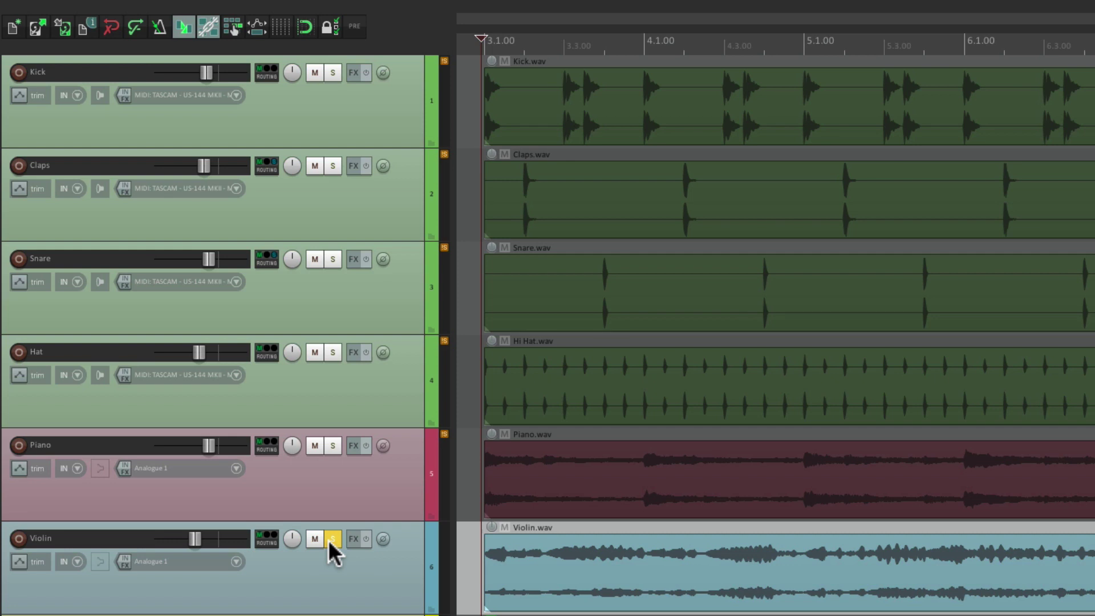
# Unsolo Violin, solo Kick through Hat, and exclusively solo the selected Piano and Violin tracks together
pyautogui.click(332, 540)
pyautogui.moveTo(333, 72); pyautogui.dragTo(389, 379)
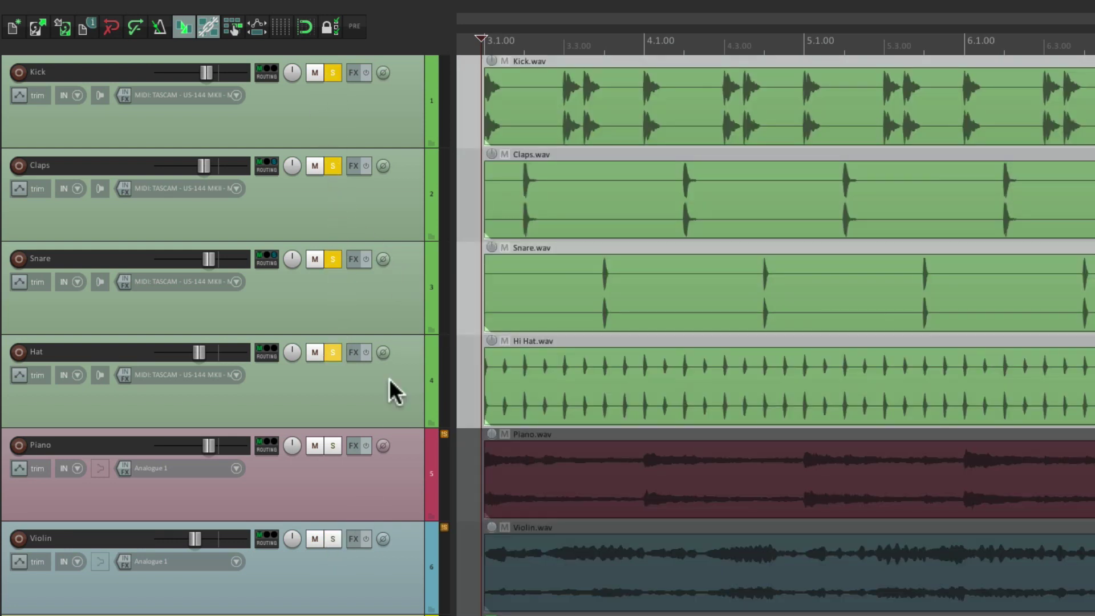
pyautogui.click(394, 479)
pyautogui.keyDown('ctrl'); pyautogui.click(388, 588); pyautogui.keyUp('ctrl')
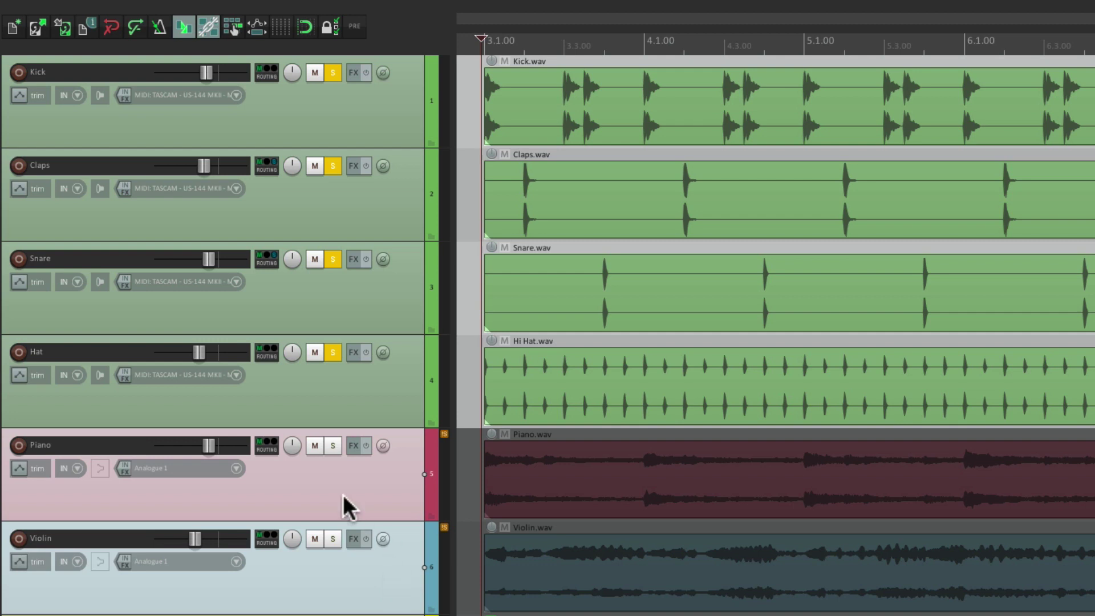
pyautogui.click(331, 443)
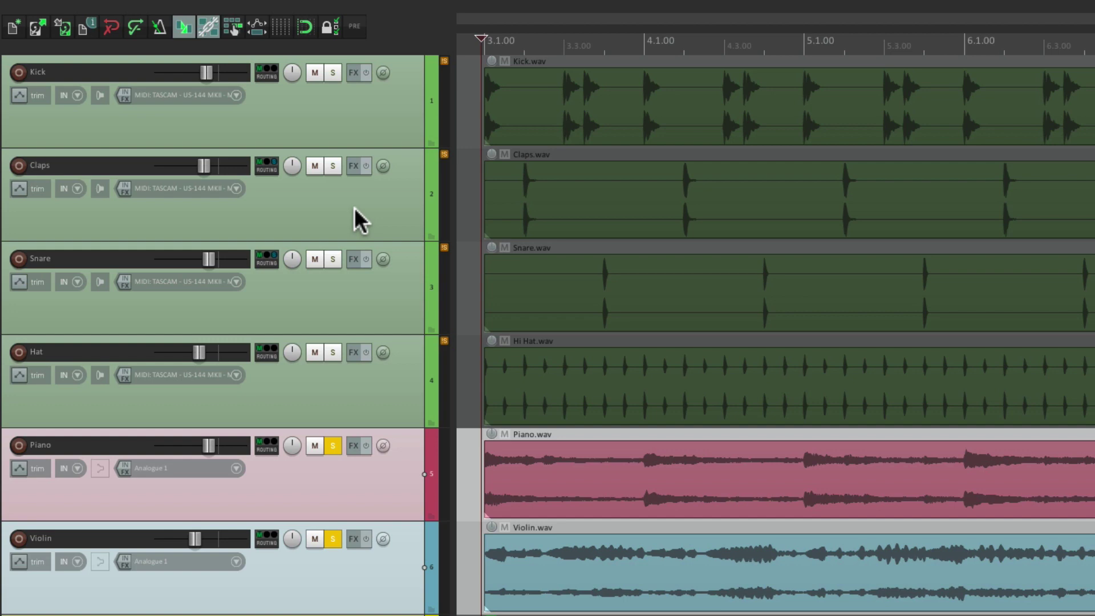
# Review the Solo defeat option on Claps and clear the solos on Piano and Violin
pyautogui.rightClick(332, 166)
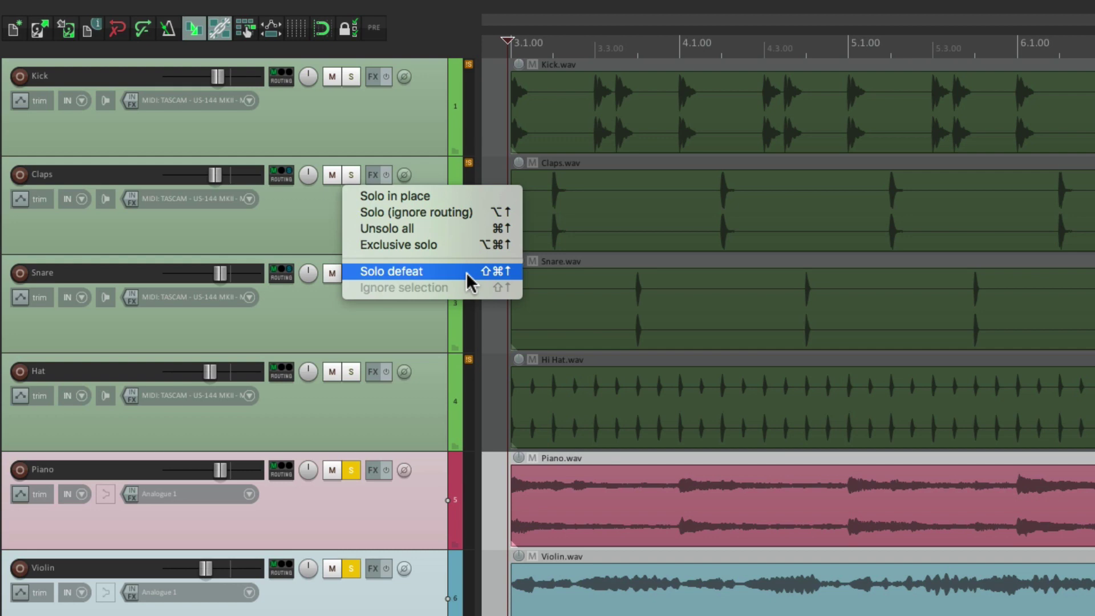
pyautogui.click(394, 271)
pyautogui.click(350, 470)
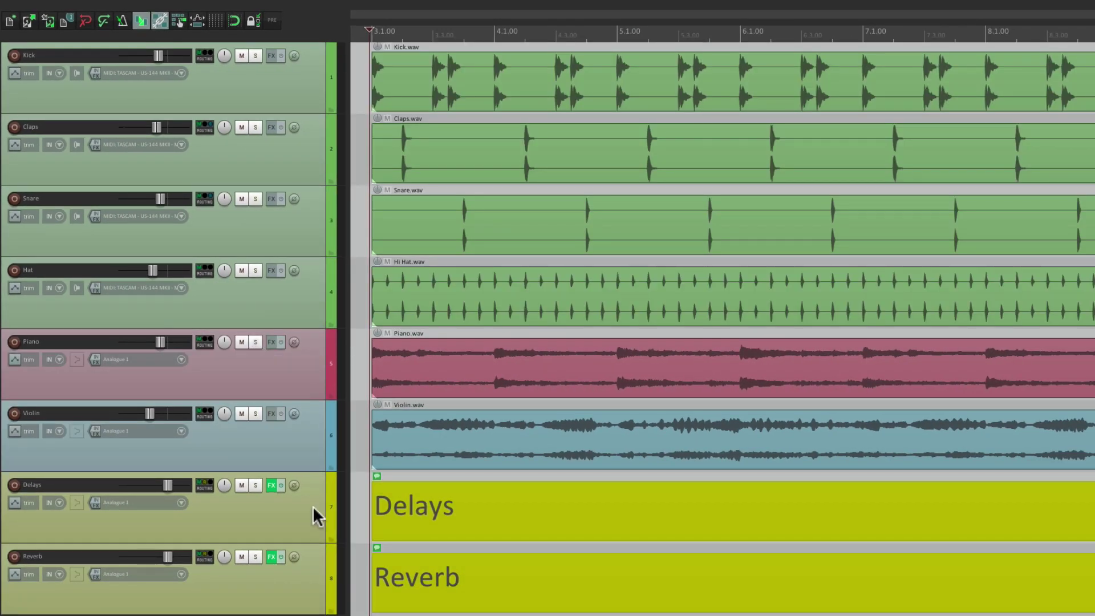
# Solo Claps and Snare with their routing ignored and play them briefly without effects
pyautogui.keyDown('alt'); pyautogui.click(255, 128); pyautogui.keyUp('alt')
pyautogui.click(254, 199)
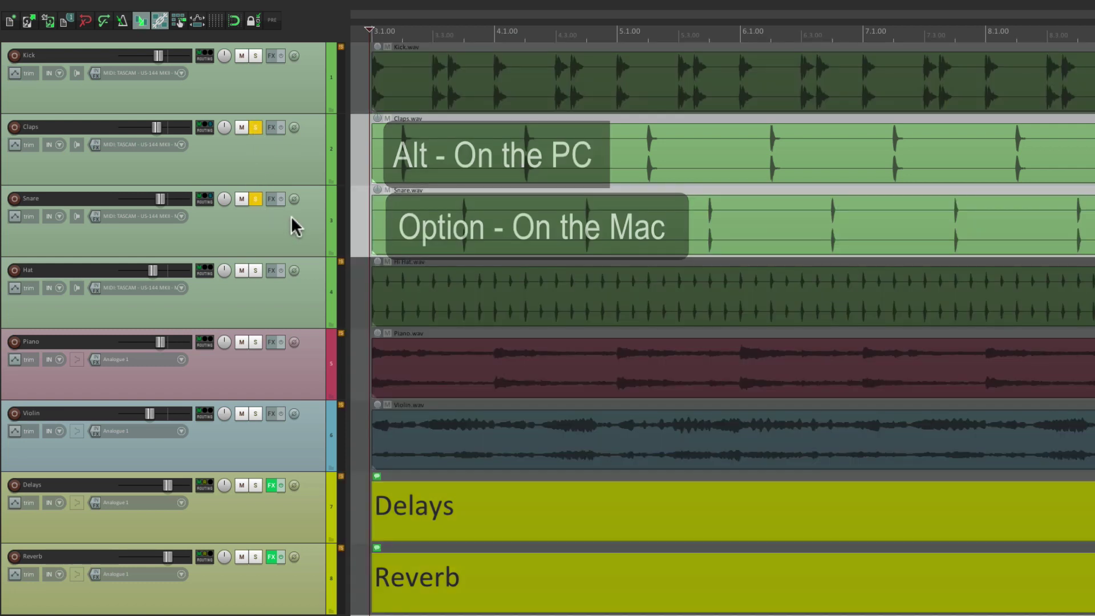
pyautogui.press('space')
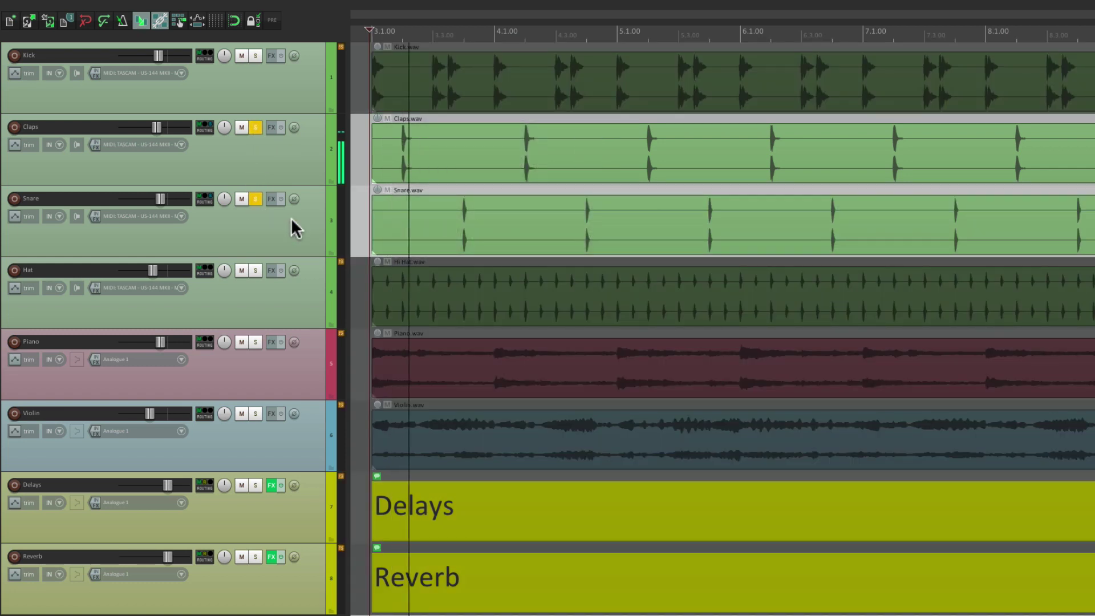
pyautogui.press('space')
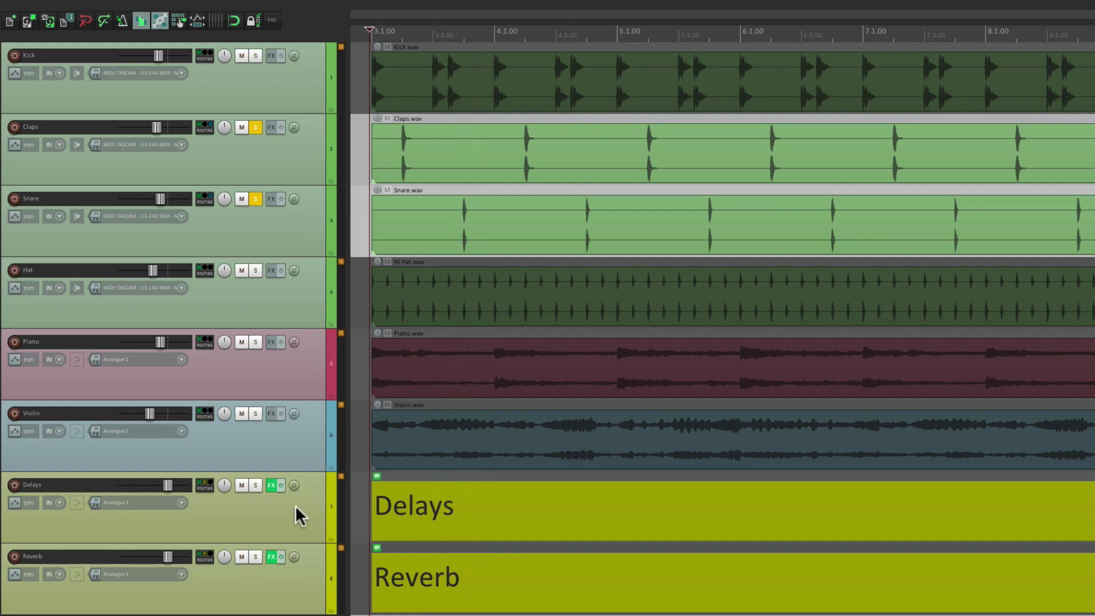
# Enable Solo defeat on the Delays and Reverb tracks
pyautogui.rightClick(256, 485)
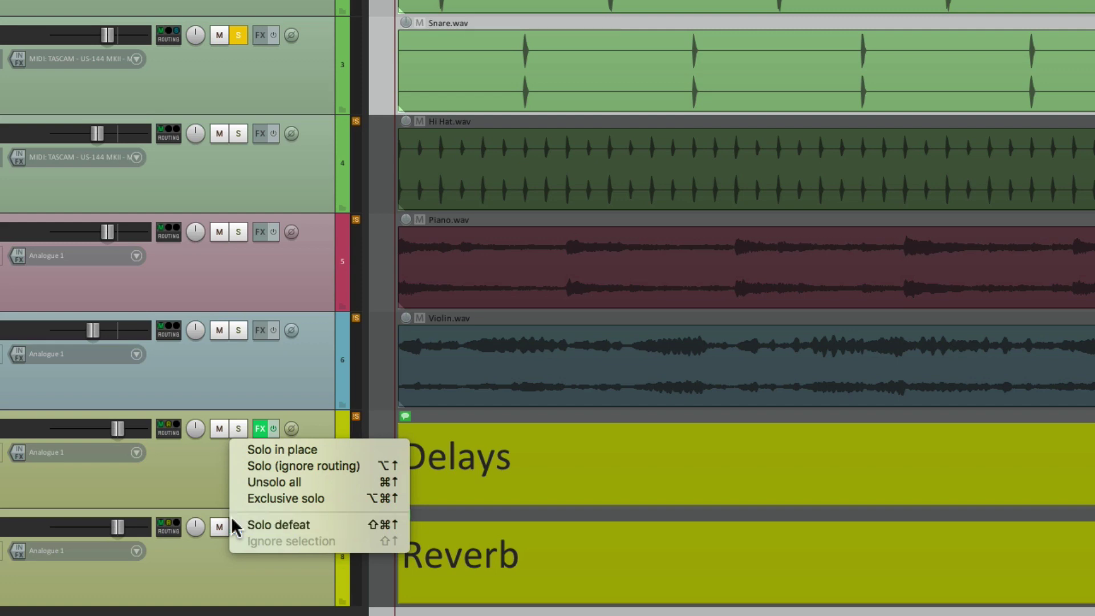
pyautogui.click(232, 519)
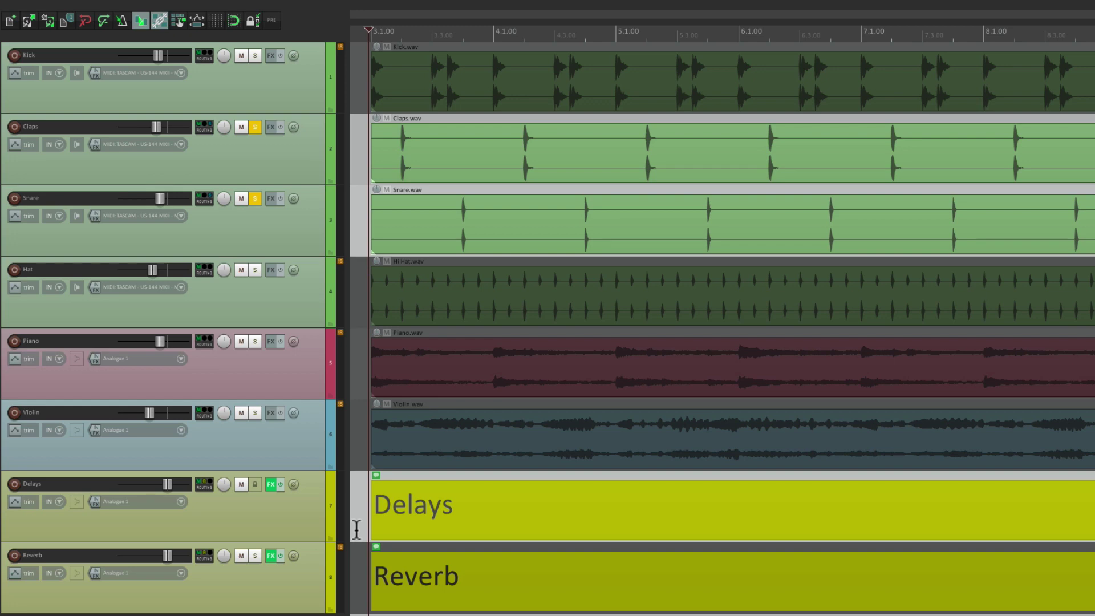
pyautogui.rightClick(254, 554)
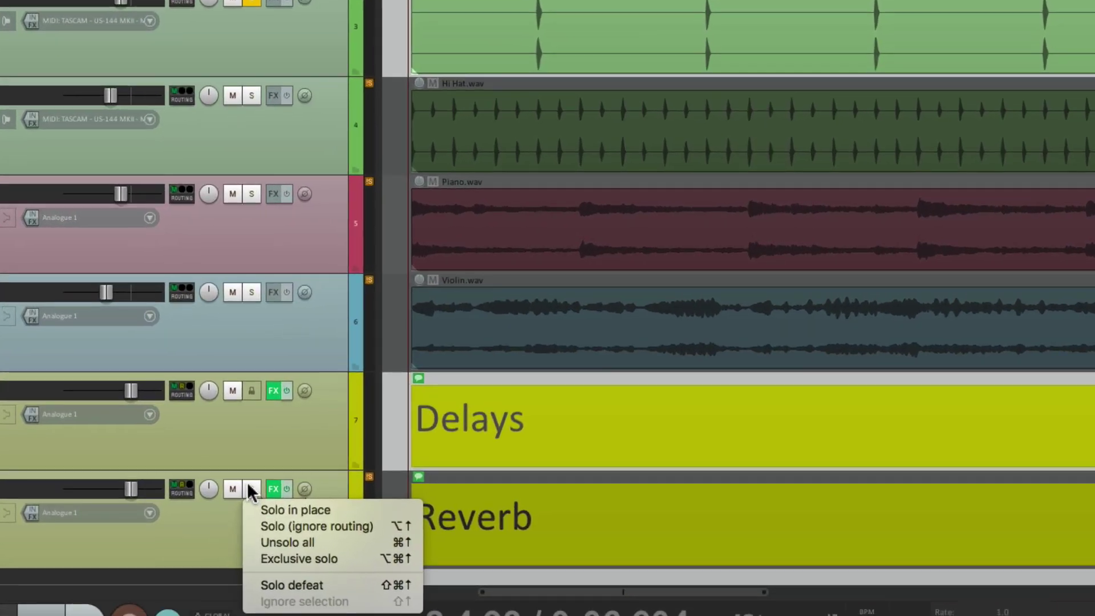
pyautogui.click(254, 586)
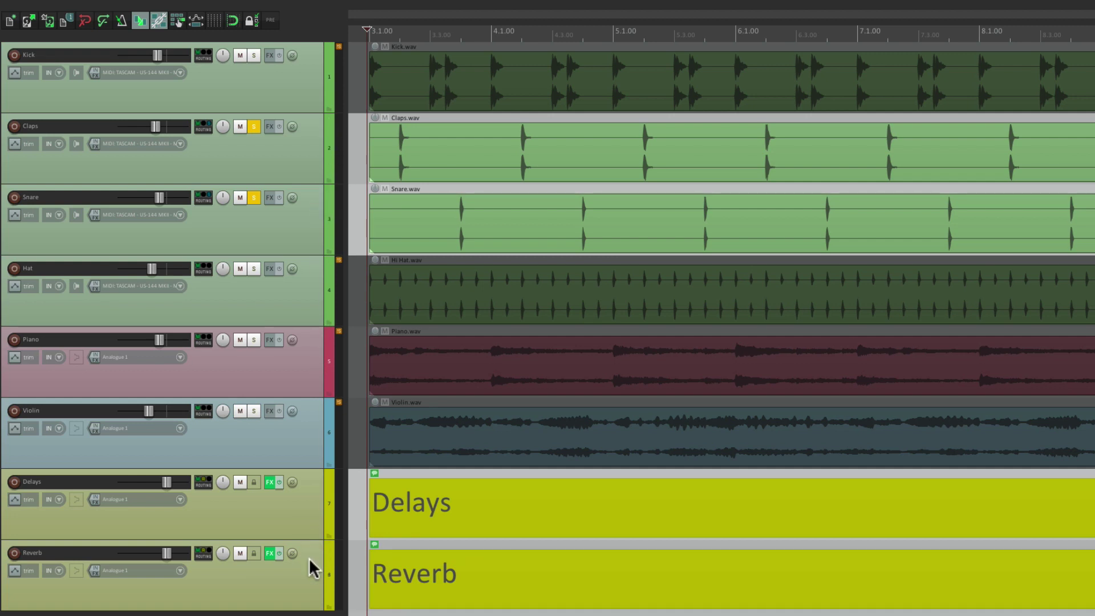
# Play the project with Solo defeat active on Delays and Reverb, and review the Solo defeat option on Delays
pyautogui.press('space')
pyautogui.rightClick(253, 482)
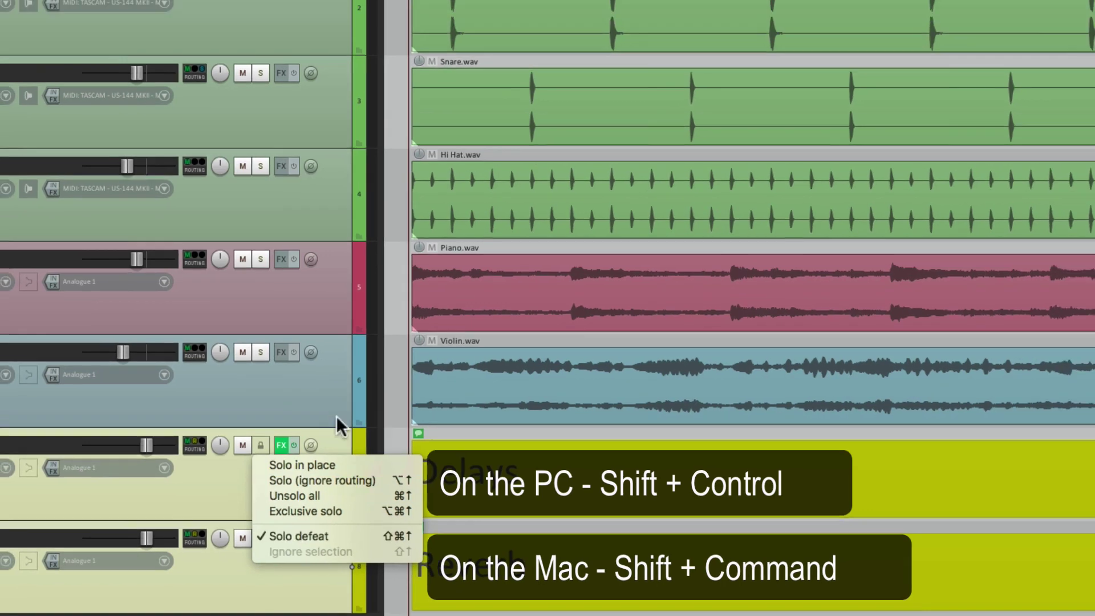
pyautogui.press('Escape')
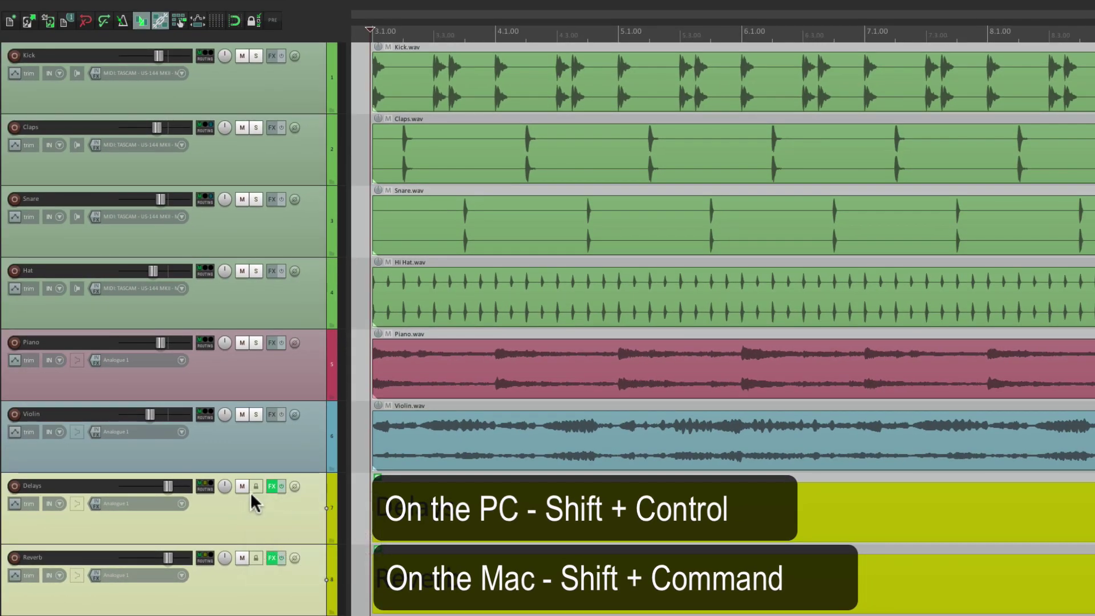
# Toggle Solo defeat on the Delays and Reverb tracks together, leaving it switched off on both
pyautogui.keyDown('ctrl'); pyautogui.keyDown('shift'); pyautogui.click(257, 486); pyautogui.keyUp('shift'); pyautogui.keyUp('ctrl')
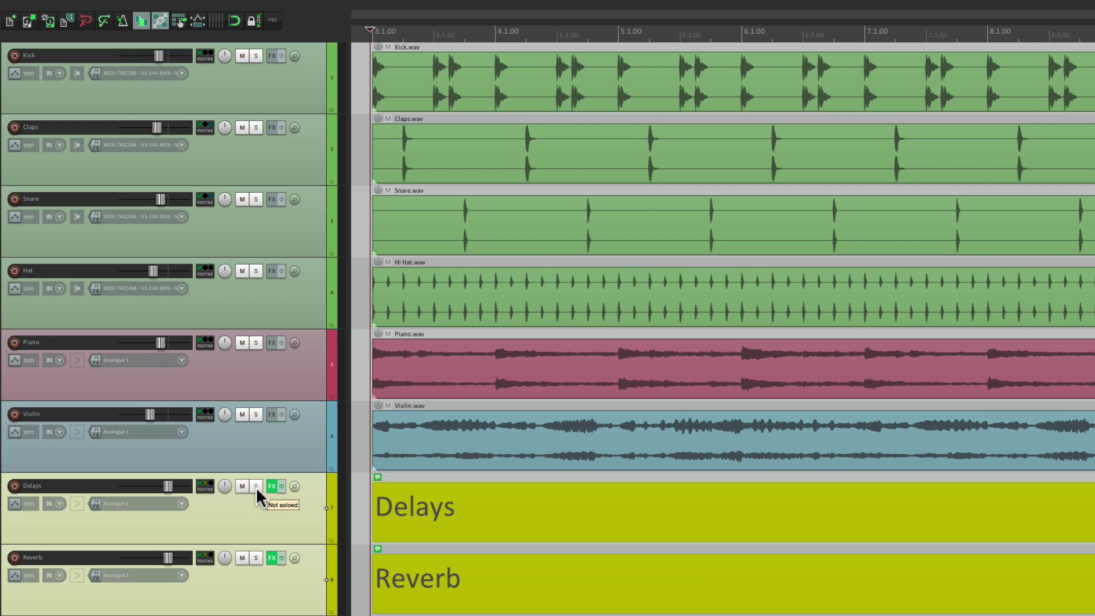
pyautogui.keyDown('ctrl'); pyautogui.keyDown('shift'); pyautogui.click(256, 487); pyautogui.keyUp('shift'); pyautogui.keyUp('ctrl')
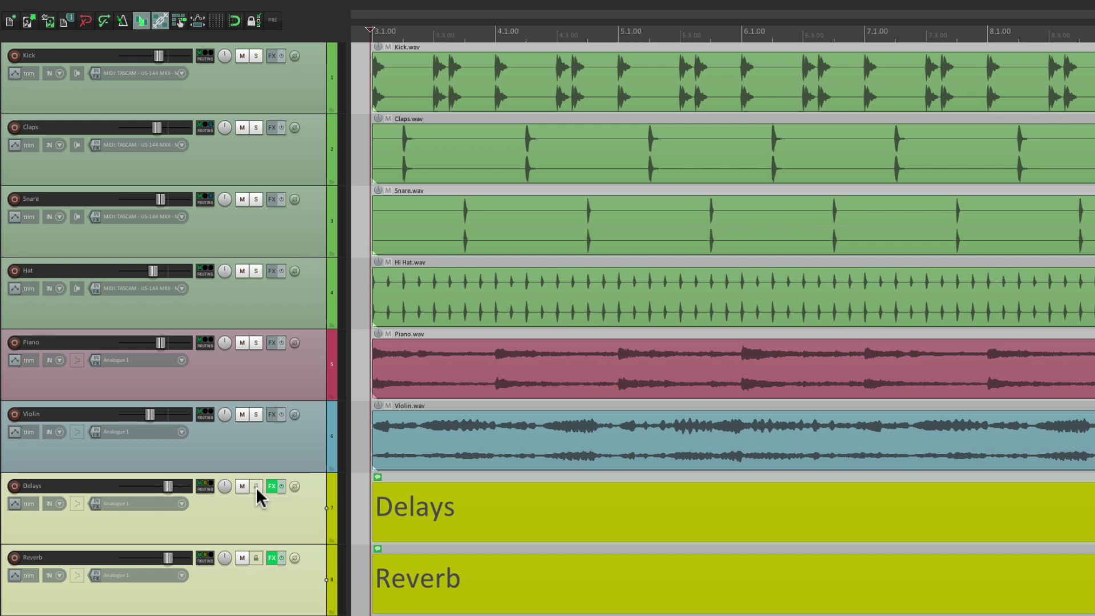
pyautogui.keyDown('ctrl'); pyautogui.keyDown('shift'); pyautogui.click(256, 487); pyautogui.keyUp('shift'); pyautogui.keyUp('ctrl')
# Solo the Kick track and enable the Solo in front option
pyautogui.click(256, 55)
pyautogui.press('space')
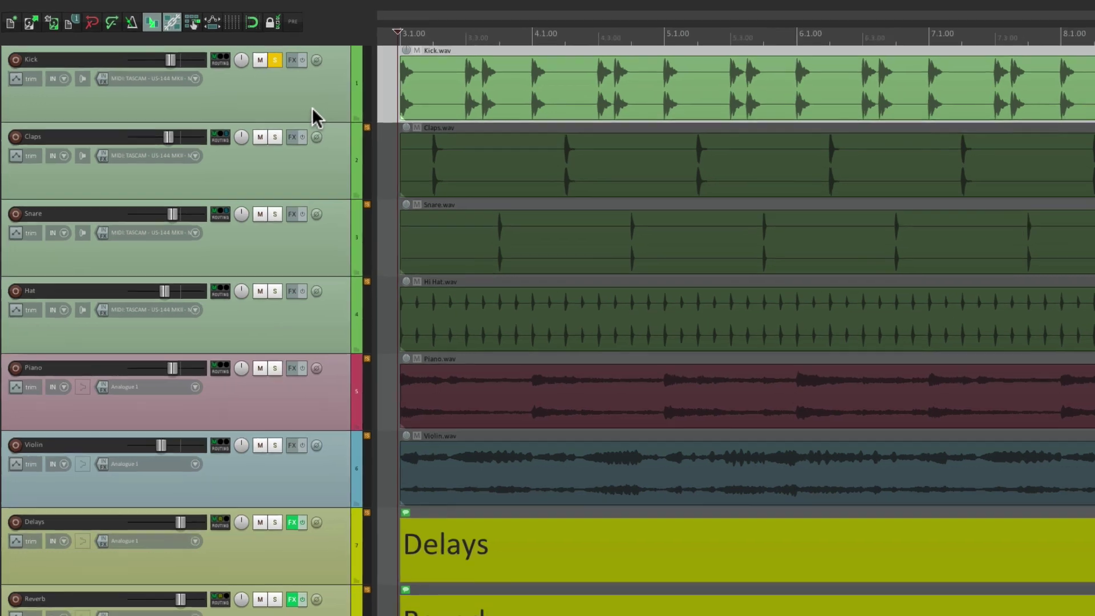
pyautogui.moveTo(312, 6)
pyautogui.click(392, 8)
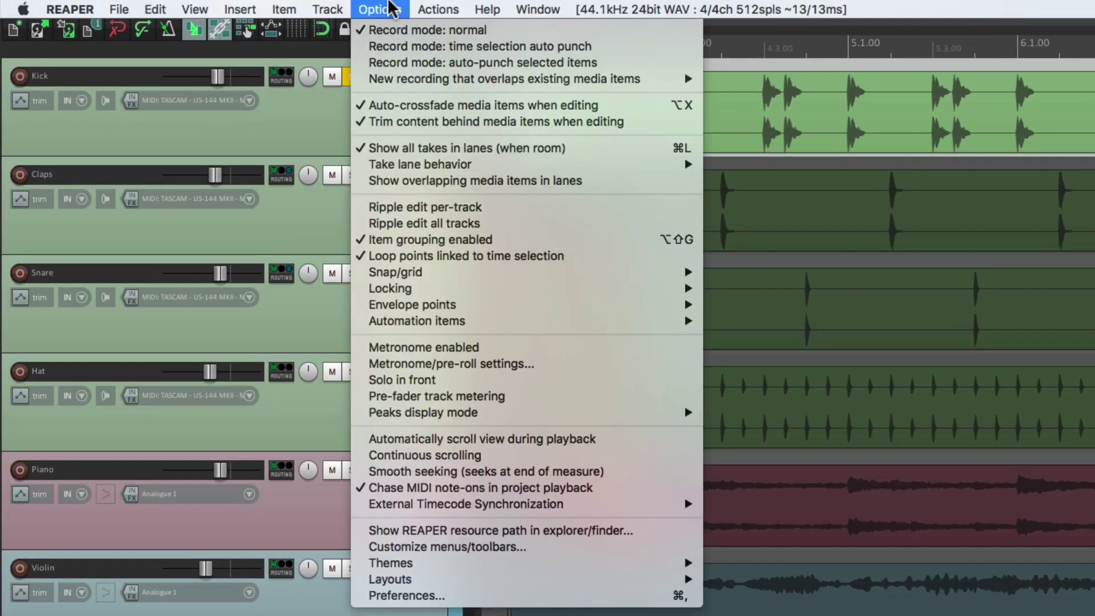
pyautogui.click(358, 384)
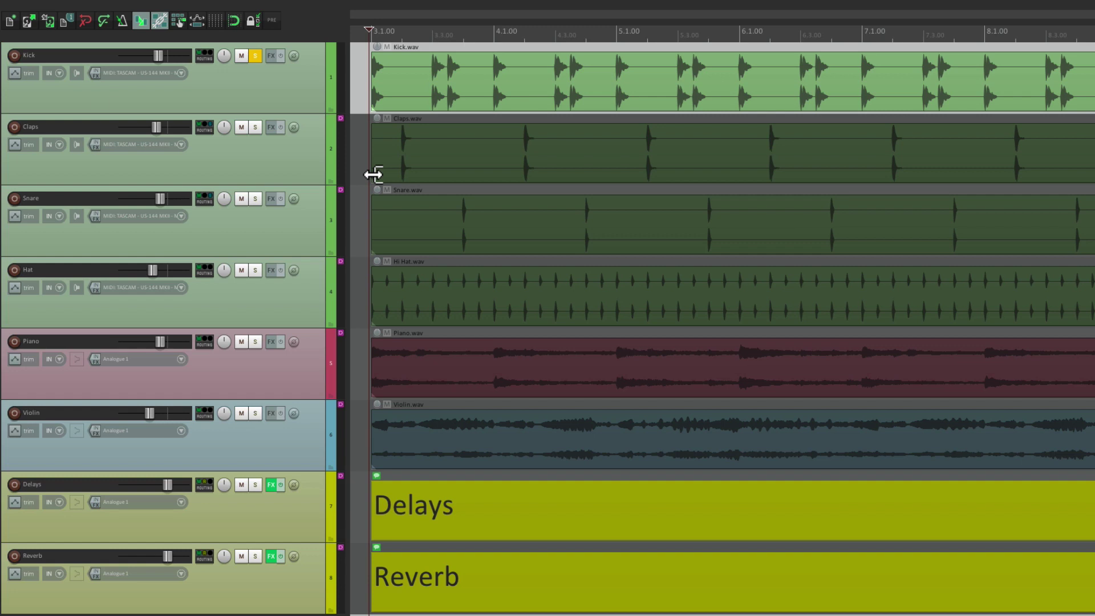
# Play the project with Solo in front active, moving the solo from Kick to Hat, Piano, Violin and back to Kick
pyautogui.press('space')
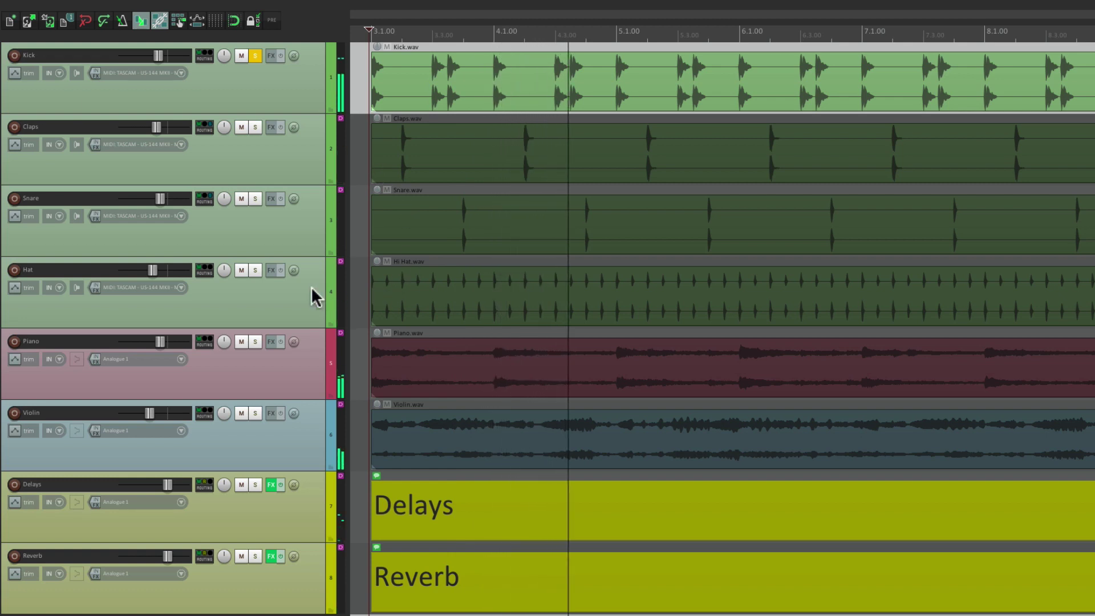
pyautogui.press('space')
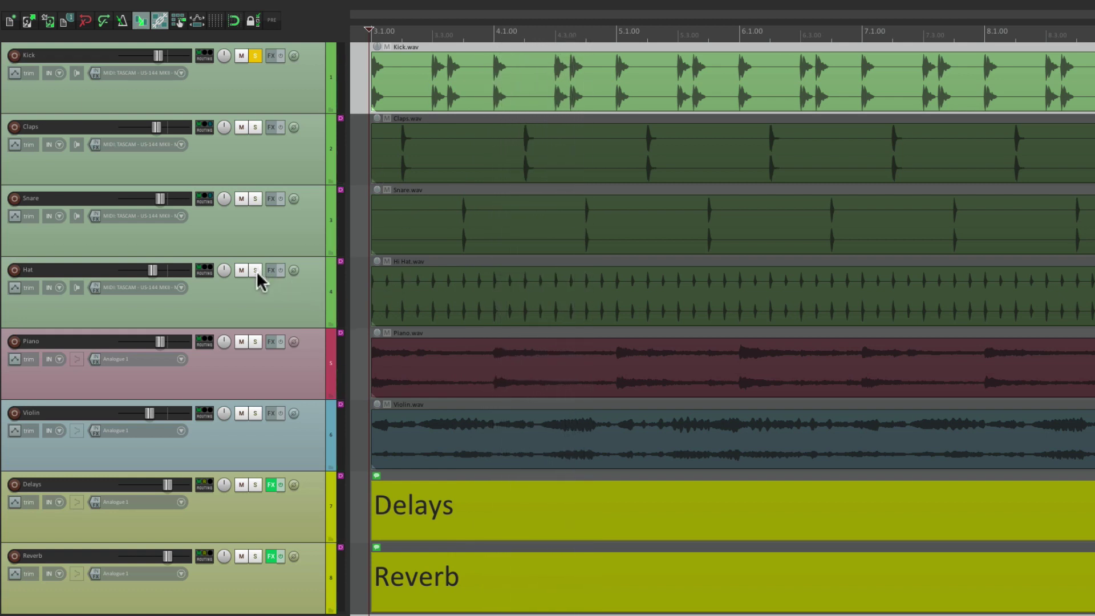
pyautogui.click(256, 272)
pyautogui.press('space')
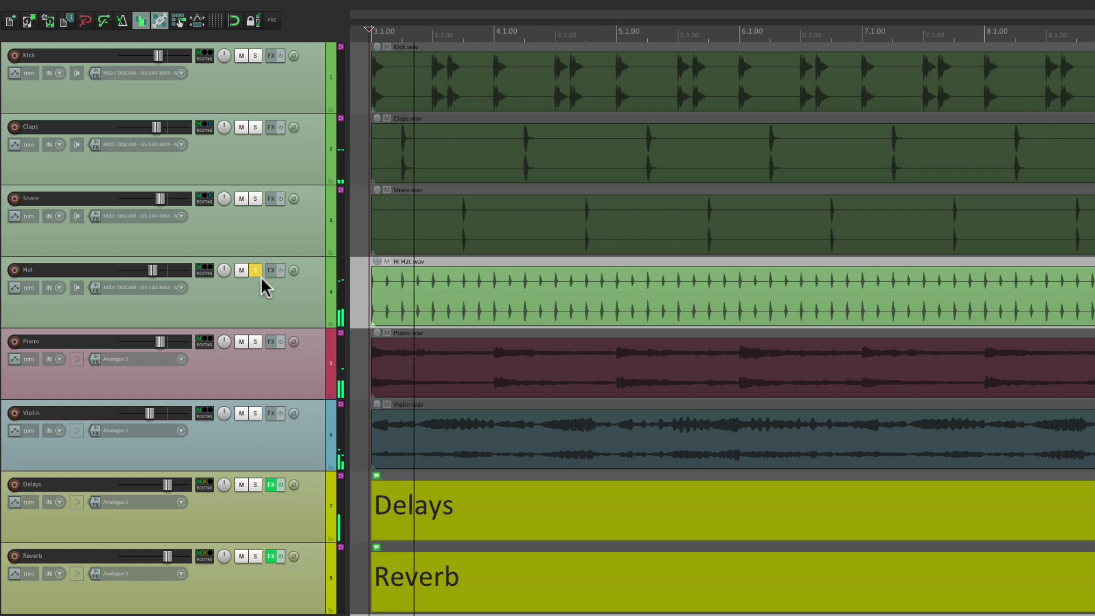
pyautogui.click(254, 341)
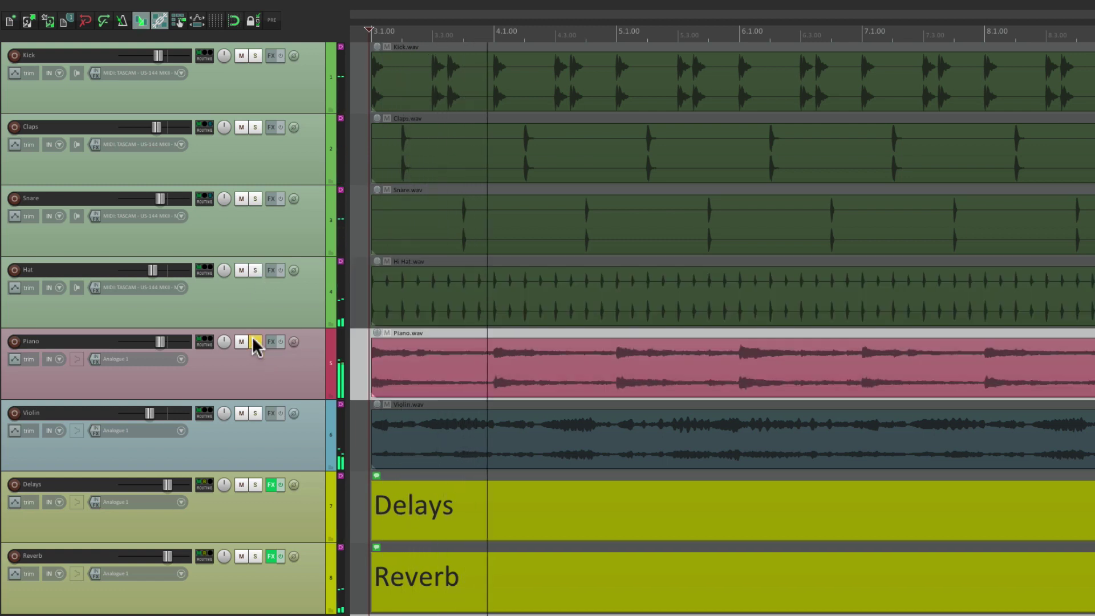
pyautogui.click(255, 412)
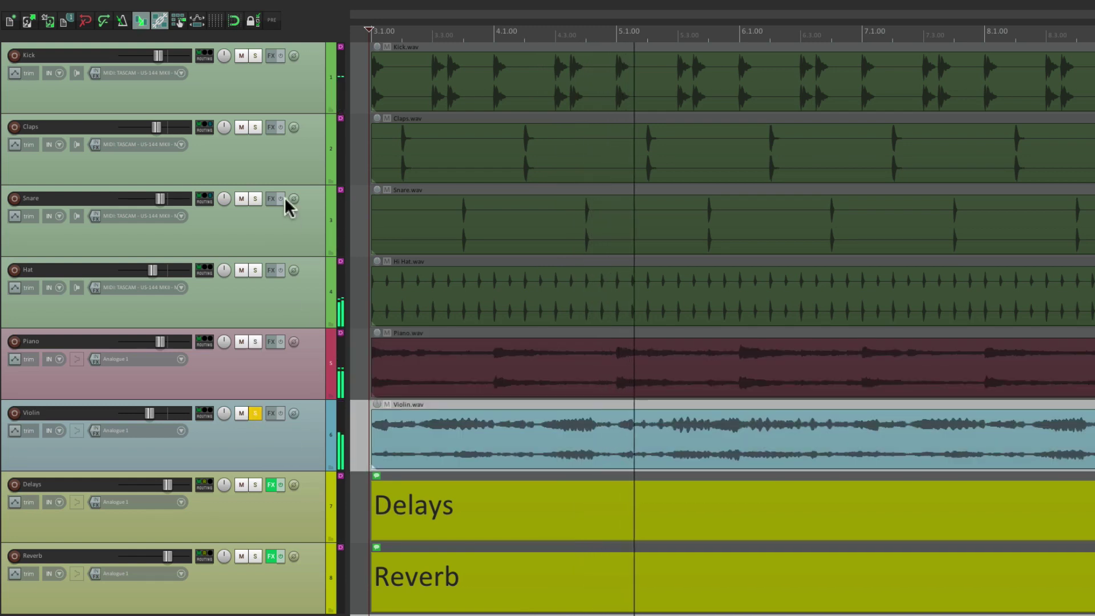
pyautogui.click(256, 55)
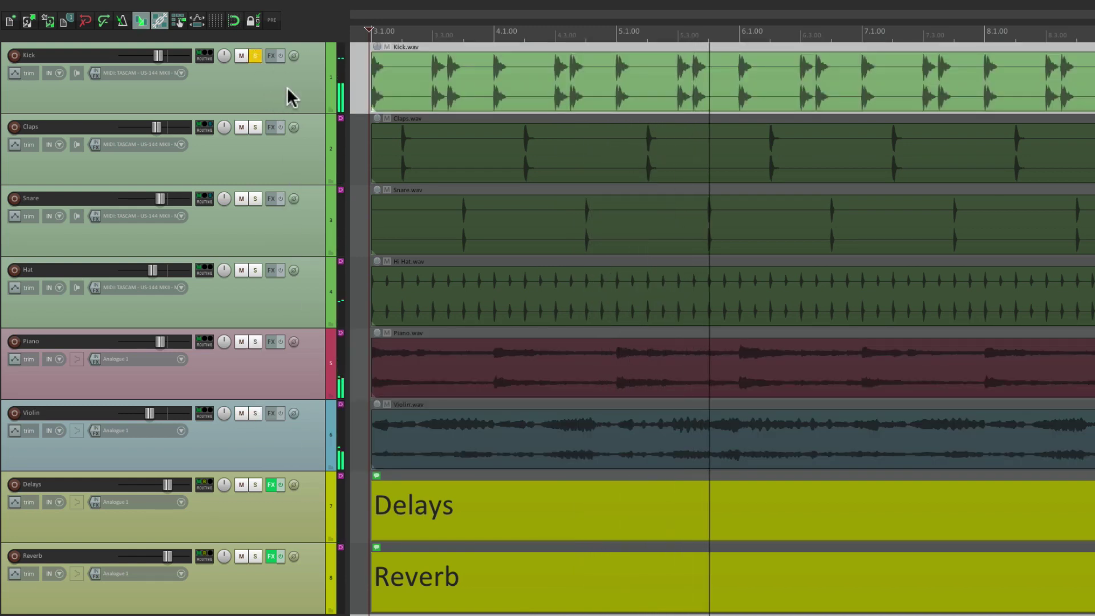
pyautogui.press('space')
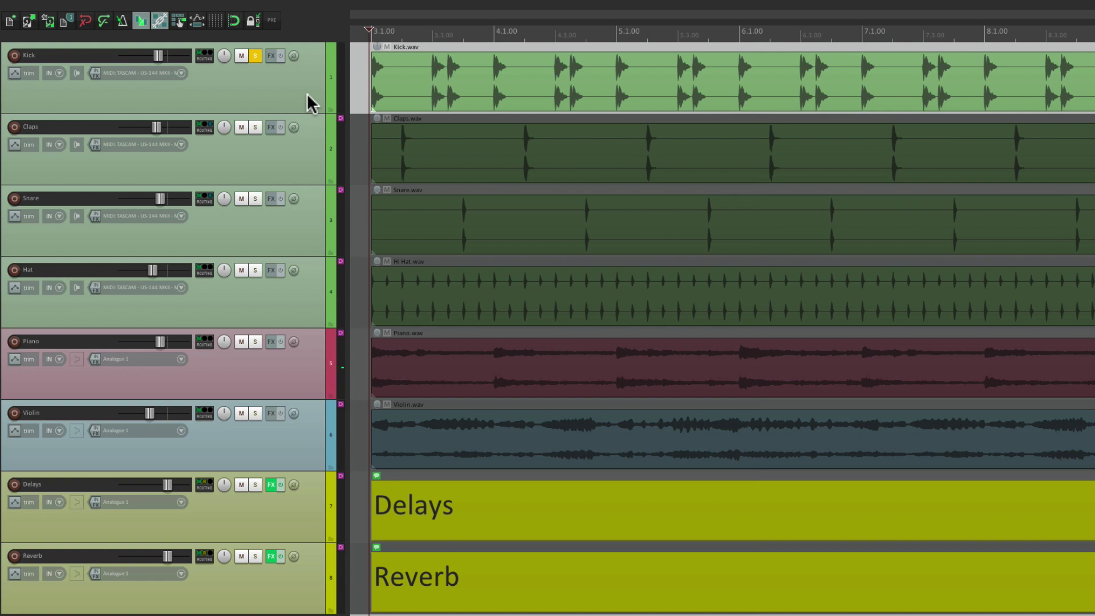
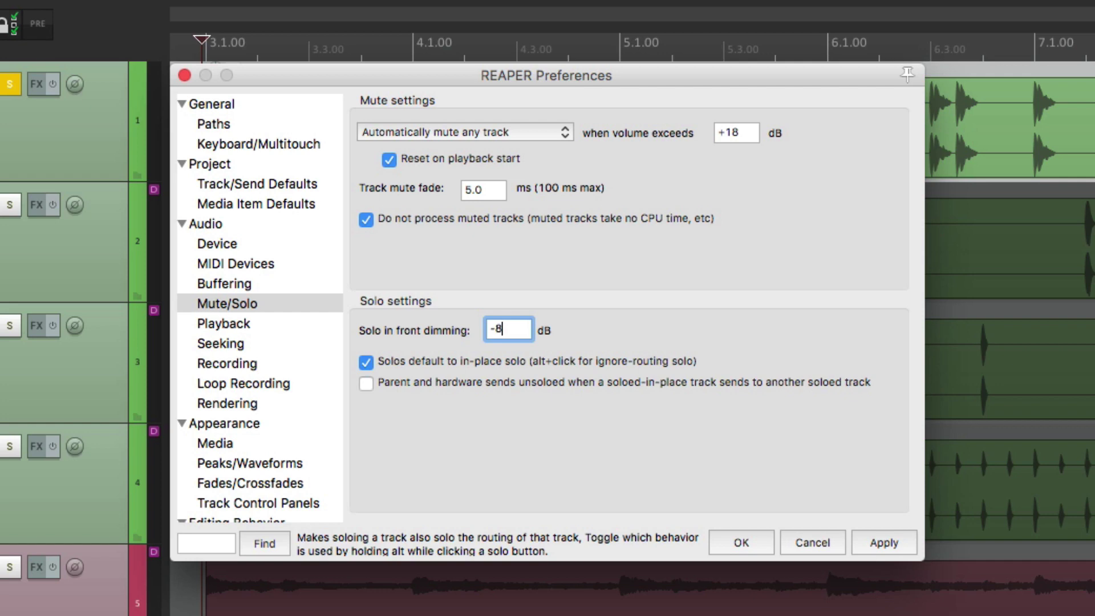
# Set Solo in front dimming to -8 dB and play the project while soloing Hat, Piano, Violin and Kick in turn
pyautogui.press('Return')
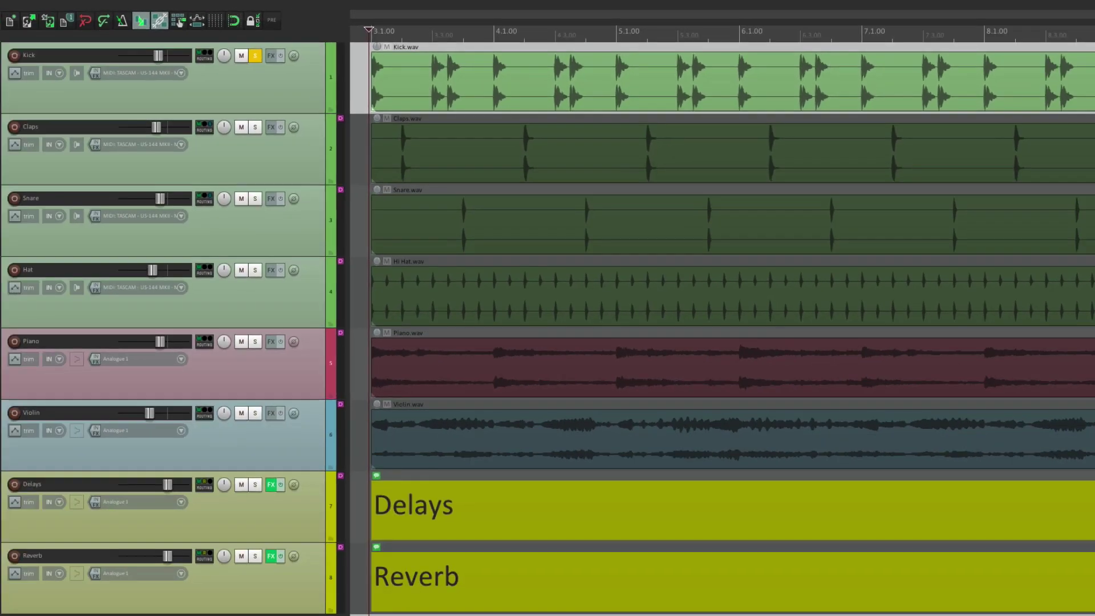
pyautogui.press('space')
pyautogui.press('space')
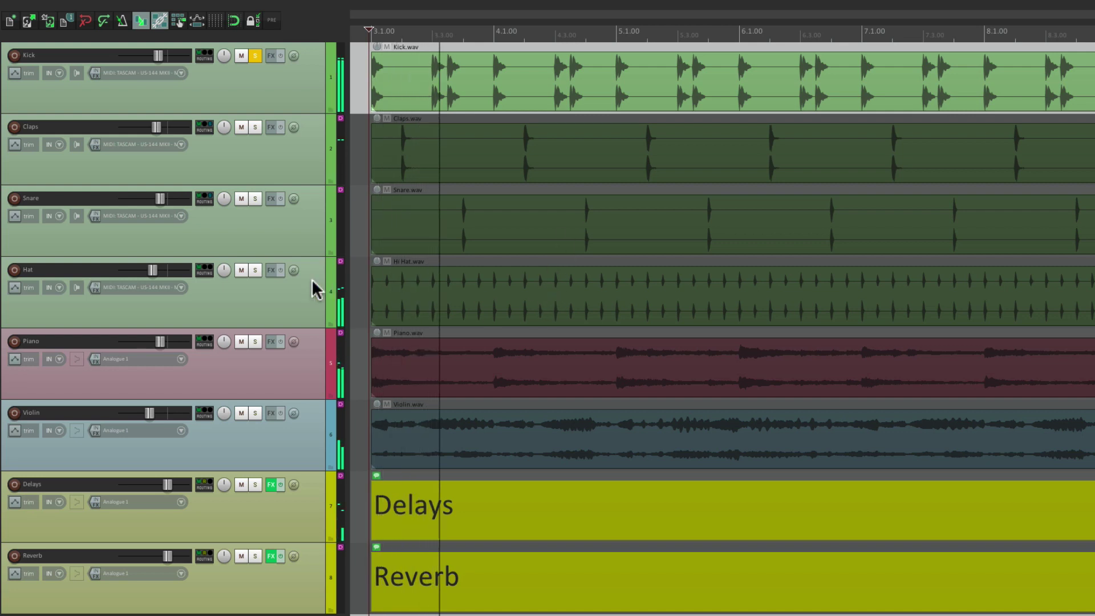
pyautogui.click(255, 270)
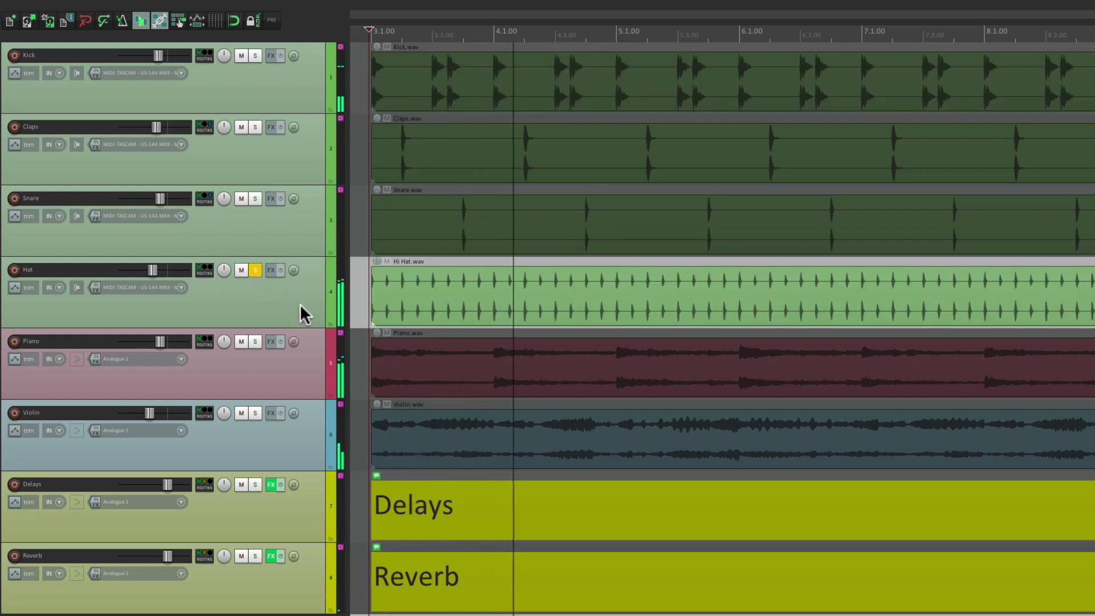
pyautogui.click(256, 341)
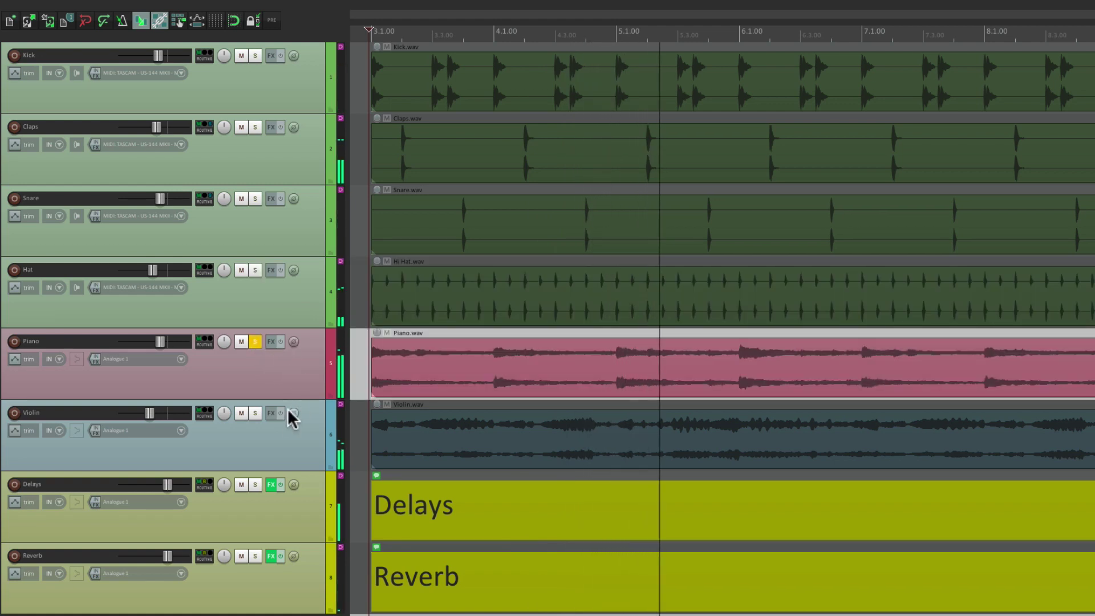
pyautogui.click(255, 413)
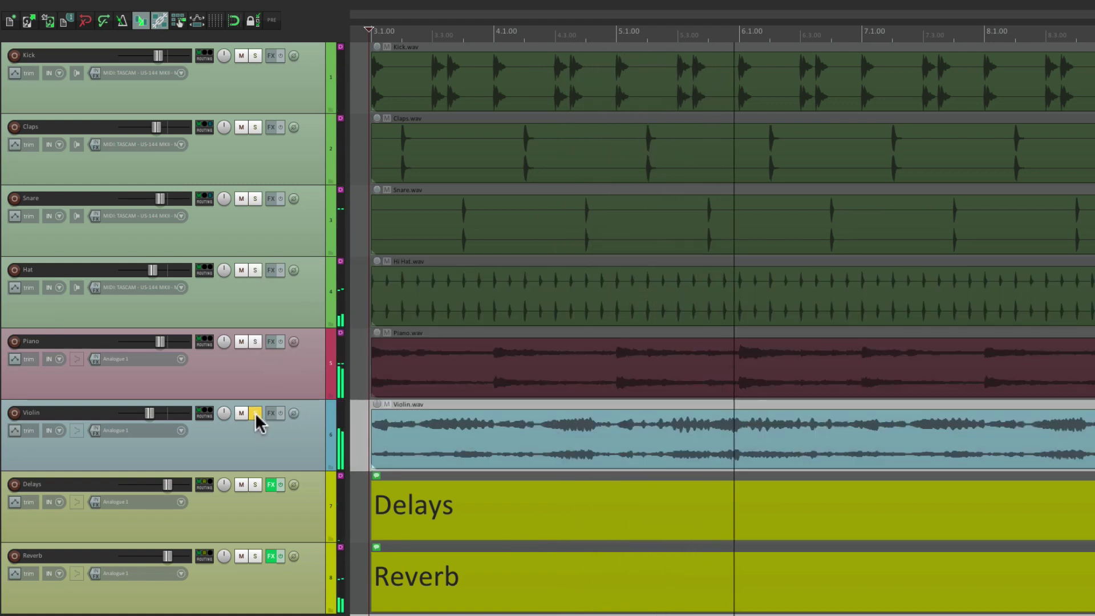
pyautogui.click(256, 55)
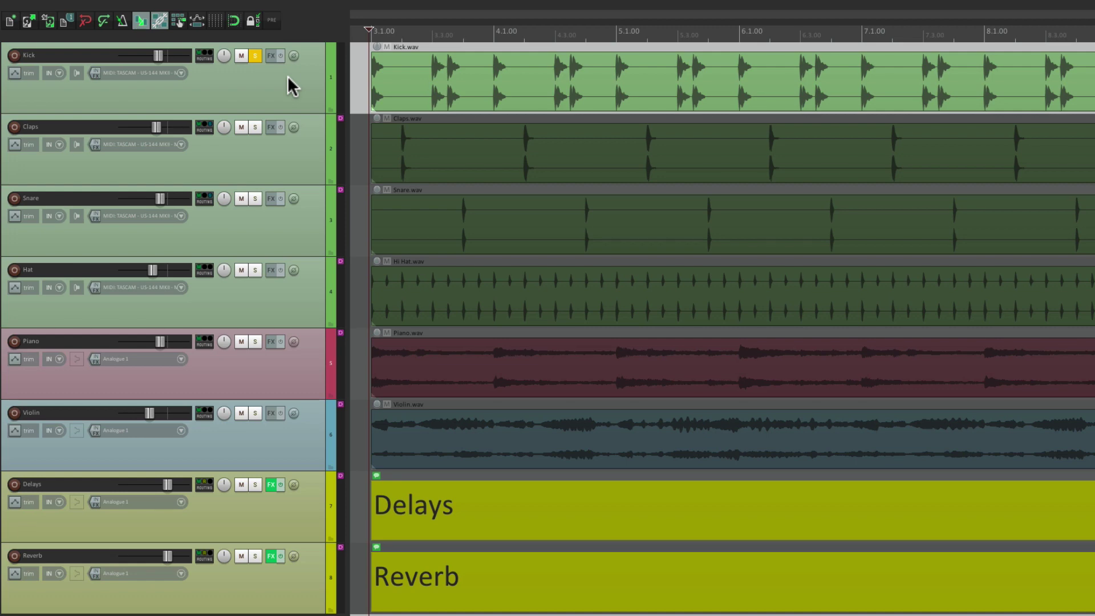
# Find the action "Adjust solo in front dim (MIDI CC/mousewheel only)" and assign it the shortcut Cmd+Opt+Shift+Mousewheel
pyautogui.press('?')
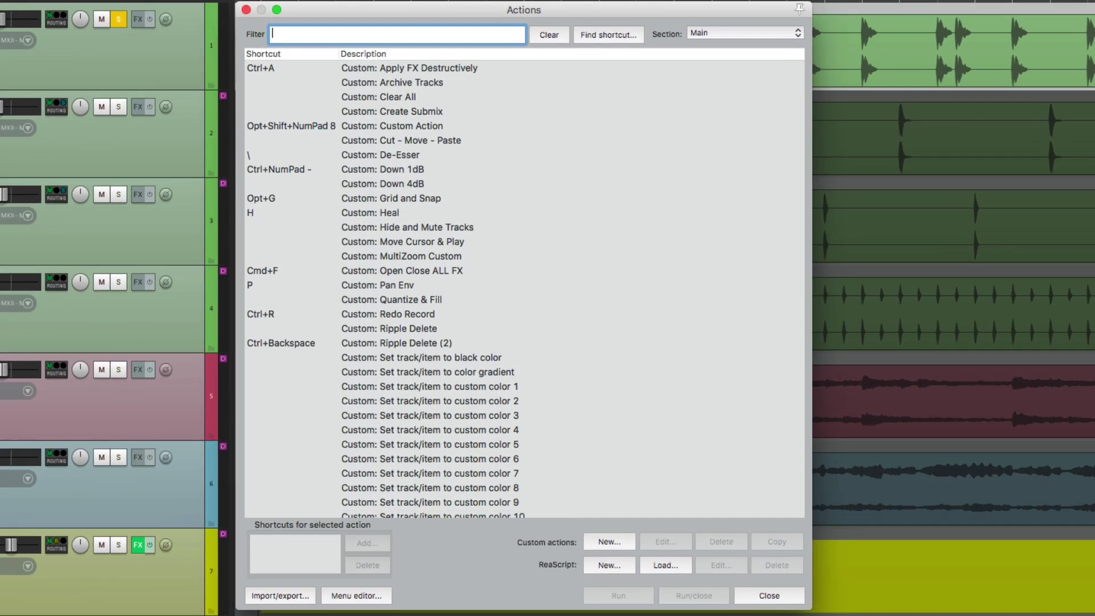
pyautogui.write('solo front')
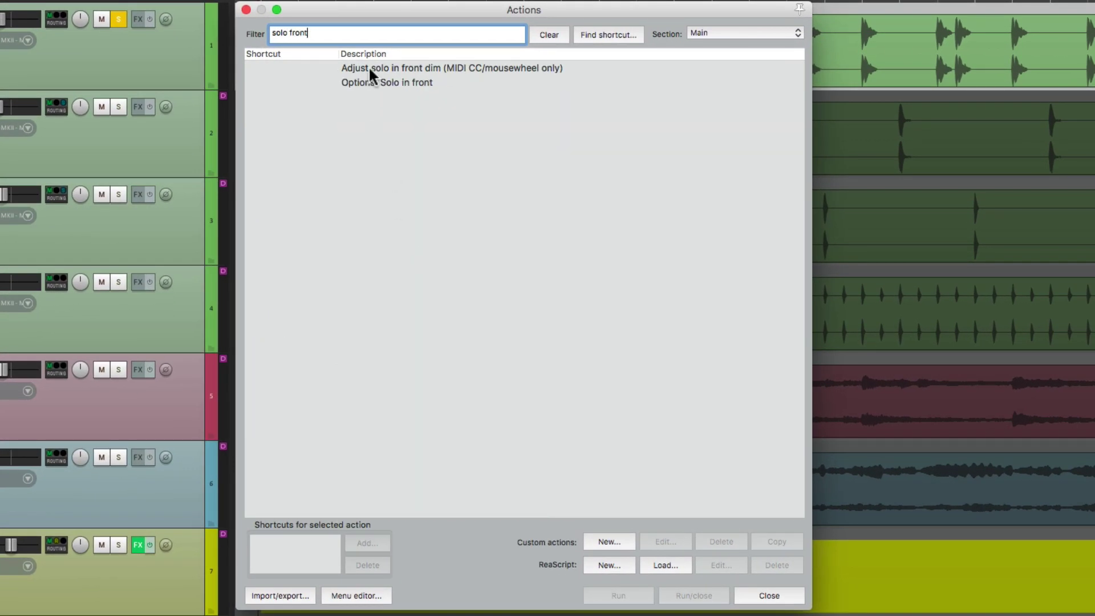
pyautogui.click(368, 67)
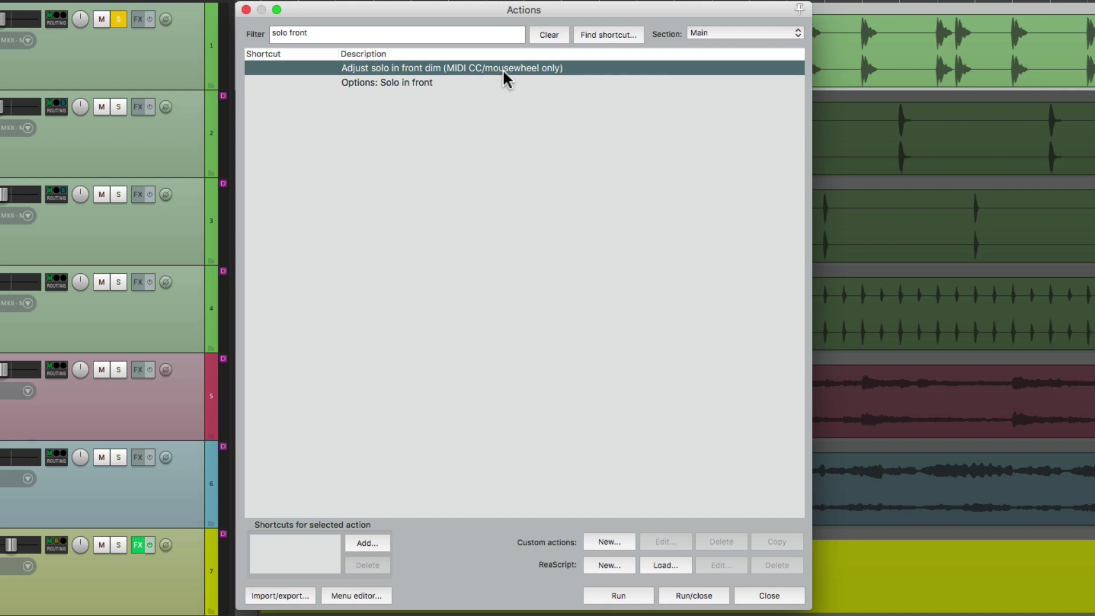
pyautogui.click(365, 545)
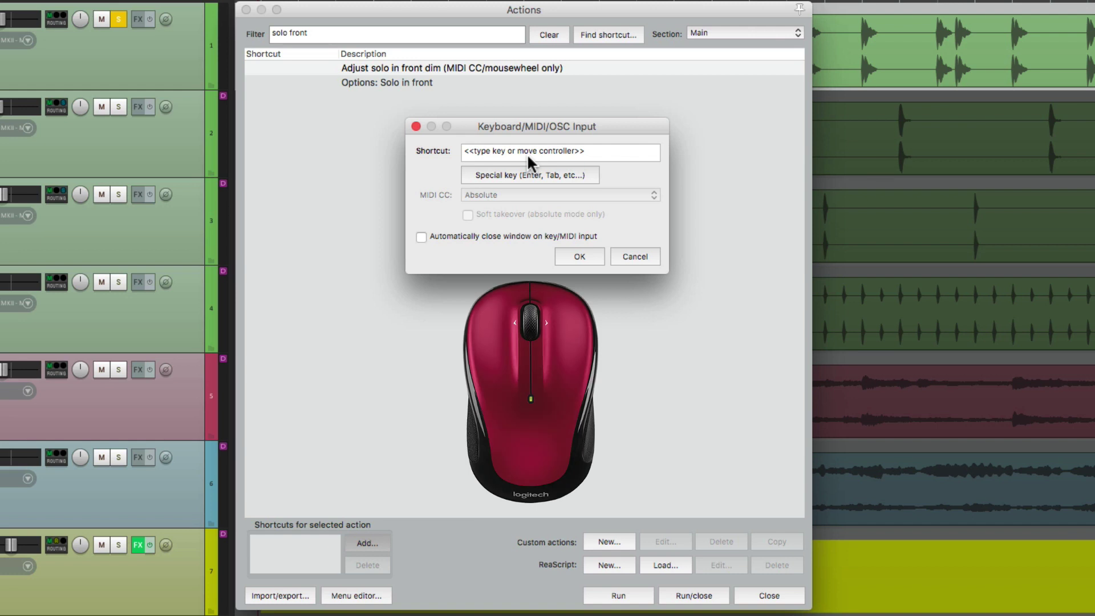
pyautogui.keyDown('alt'); pyautogui.keyDown('shift'); pyautogui.keyDown('super'); pyautogui.scroll(-1, 527, 152); pyautogui.keyUp('super'); pyautogui.keyUp('shift'); pyautogui.keyUp('alt')
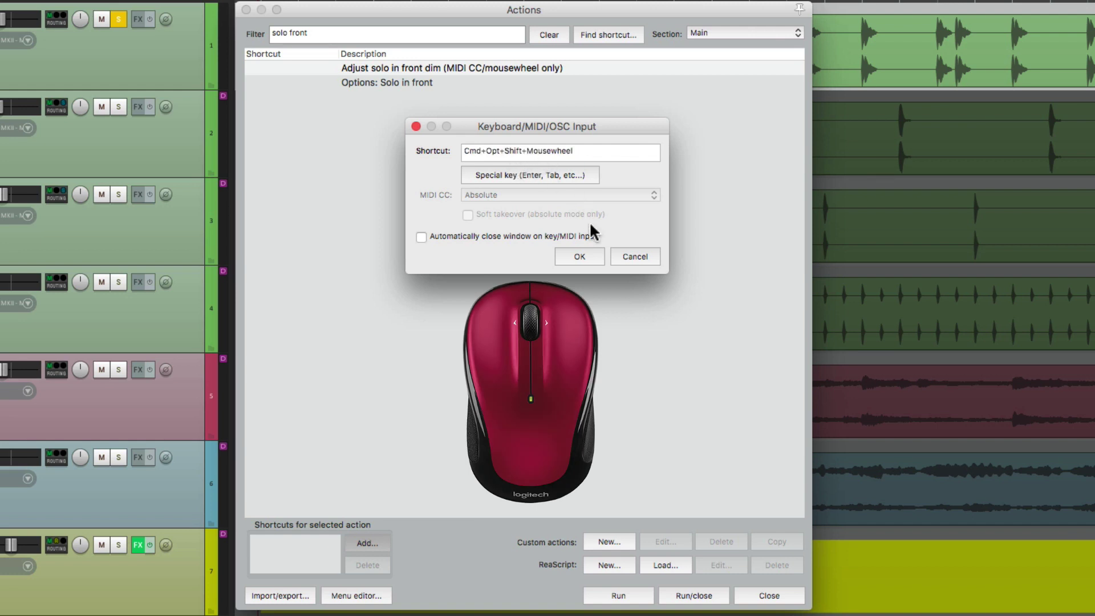
pyautogui.click(588, 256)
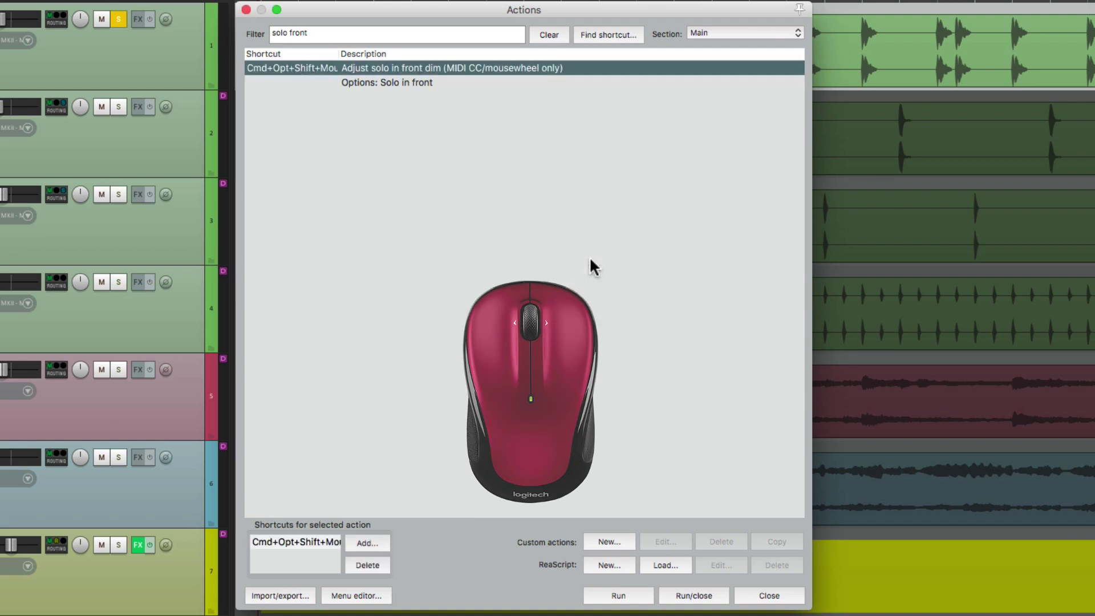
pyautogui.click(246, 9)
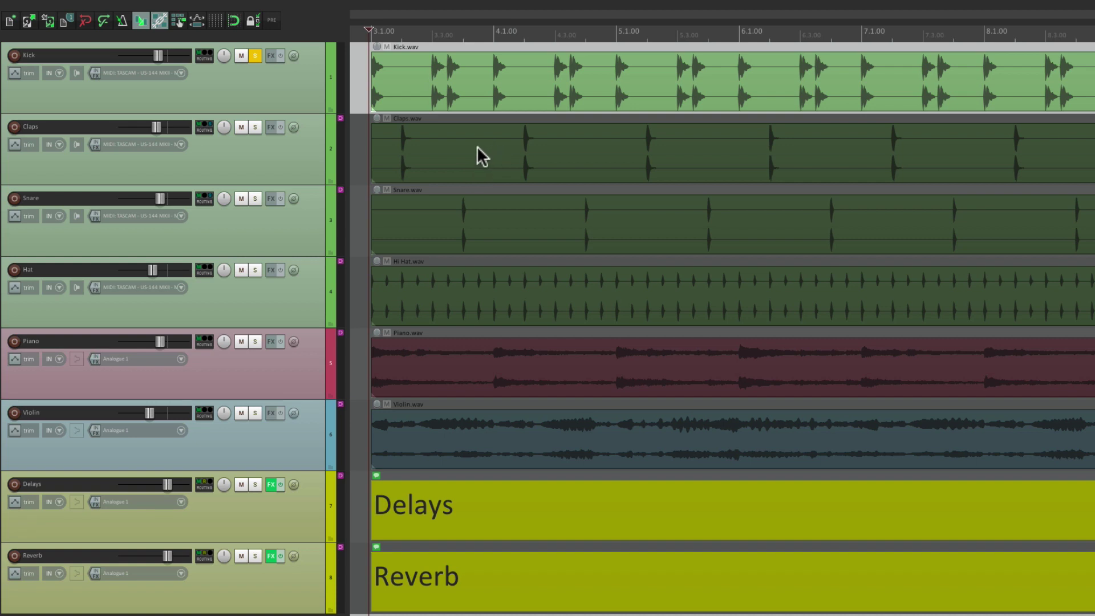
# Play the project with Kick soloed and again with Violin soloed, adjusting the Solo in front dimming during playback
pyautogui.press('space')
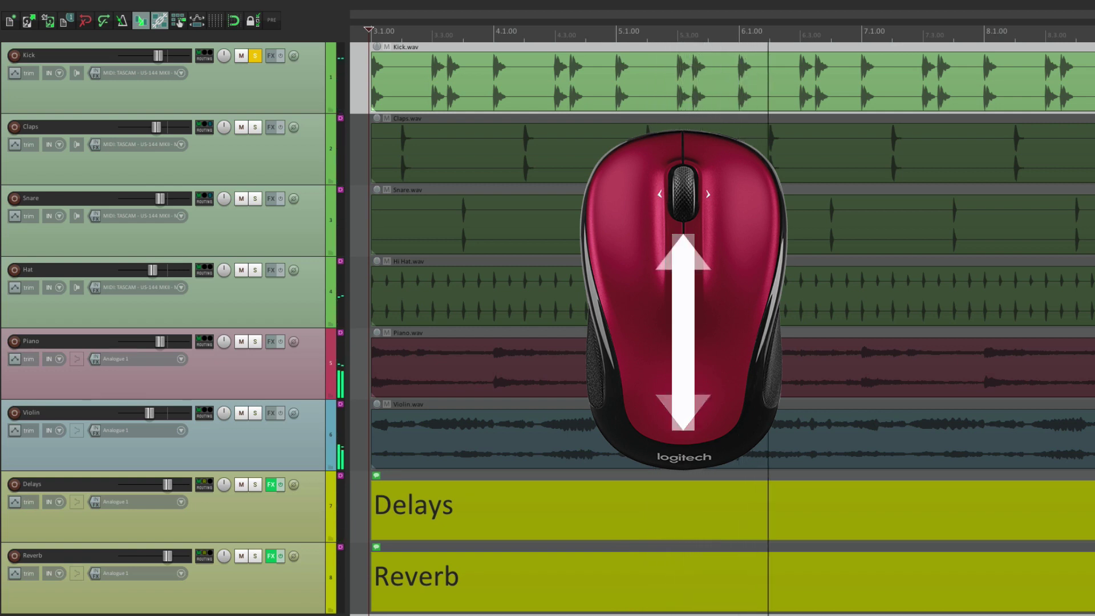
pyautogui.click(255, 55)
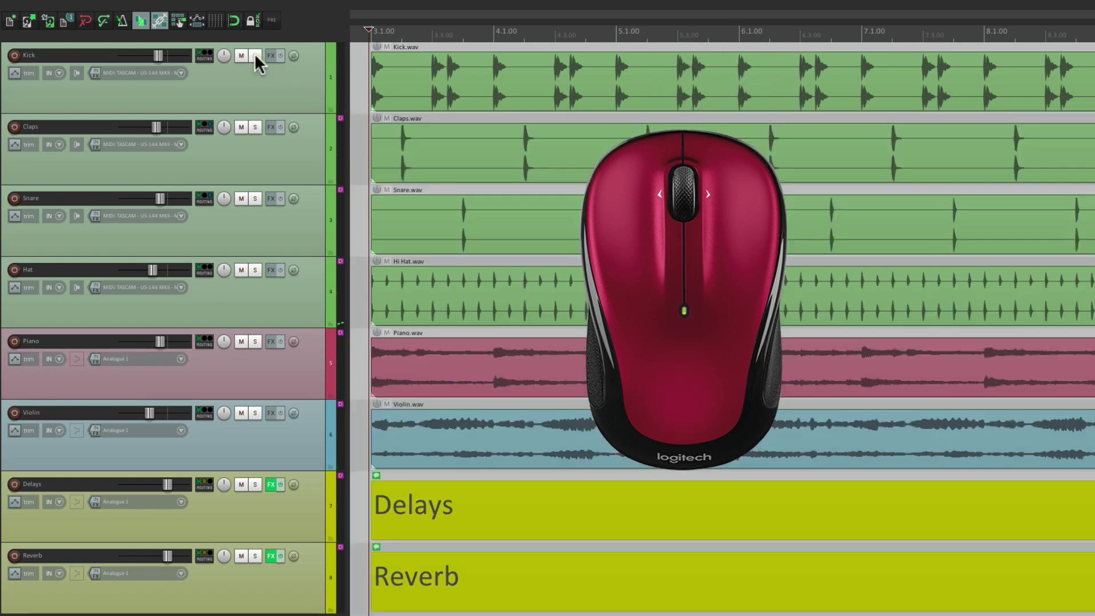
pyautogui.click(255, 413)
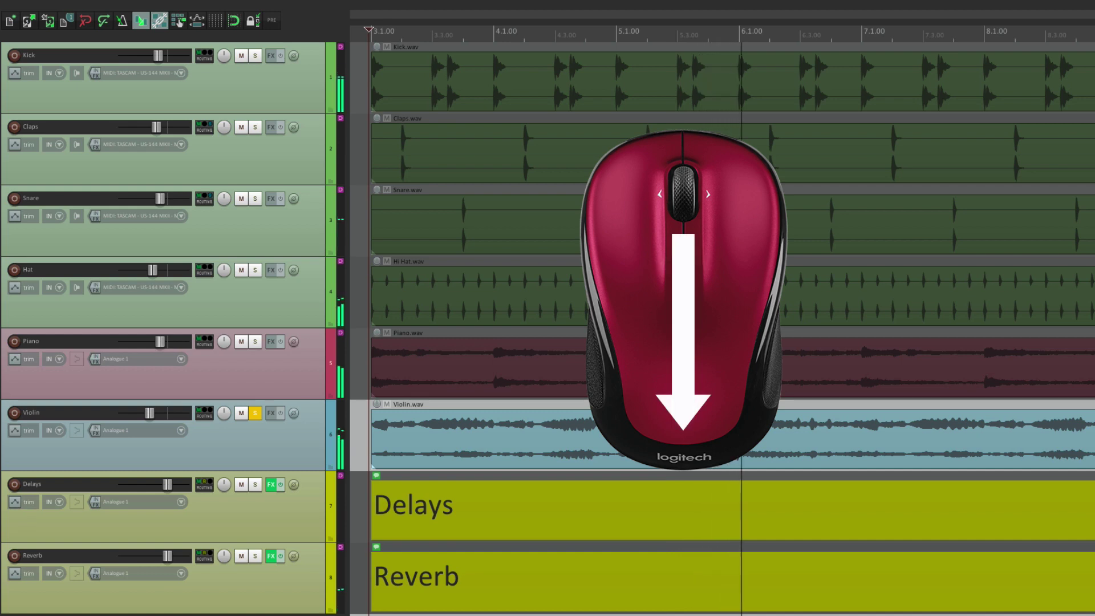
pyautogui.press('space')
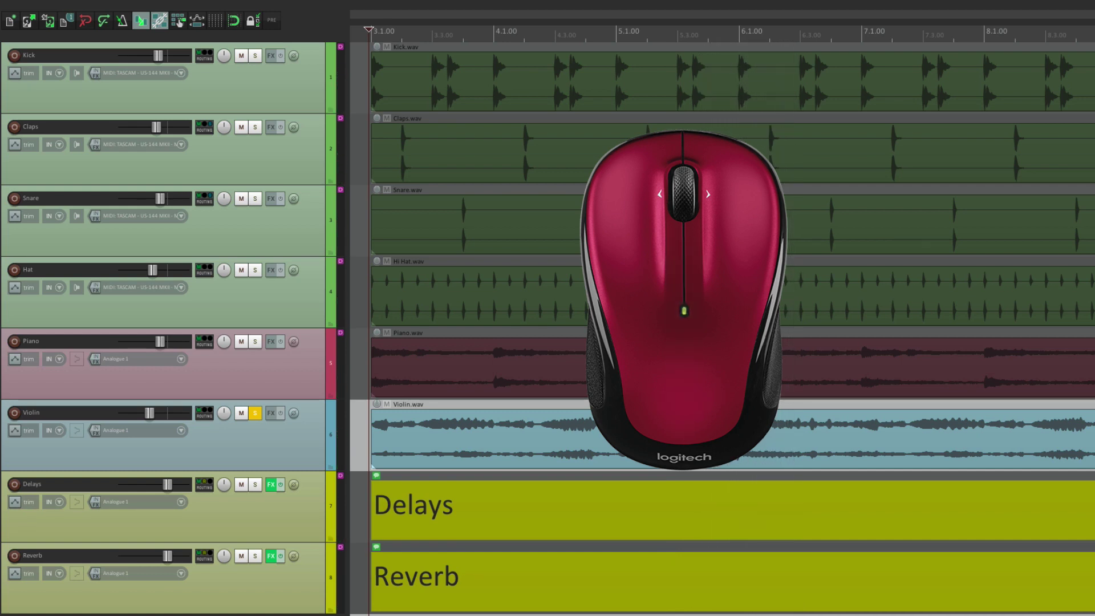
# Set Solo in front dimming to -18 dB in the preferences and disable the Solo in front option
pyautogui.press('super+comma')
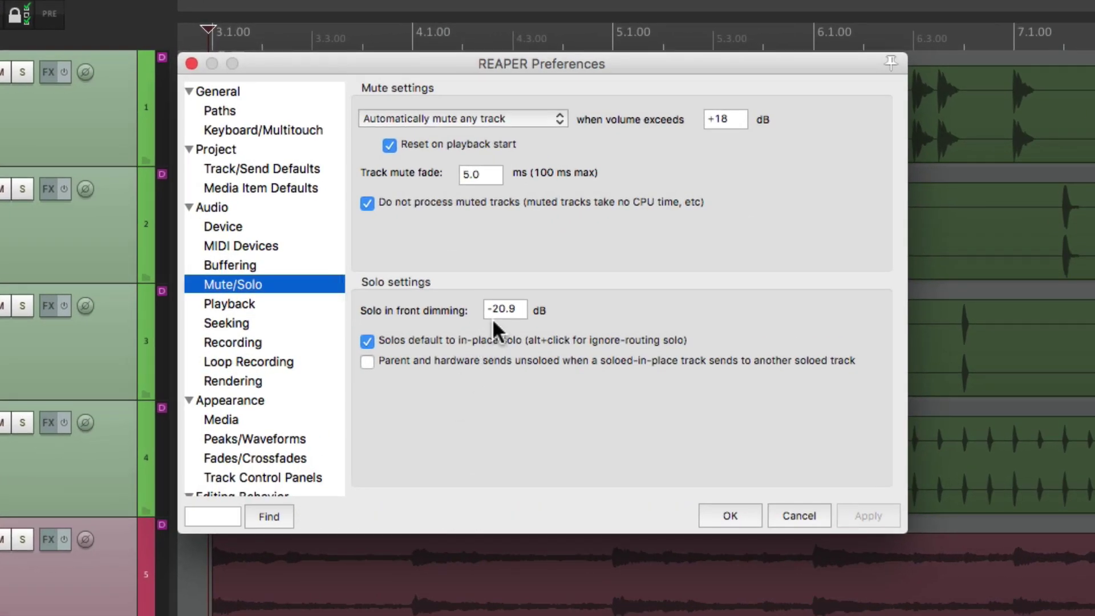
pyautogui.doubleClick(519, 310)
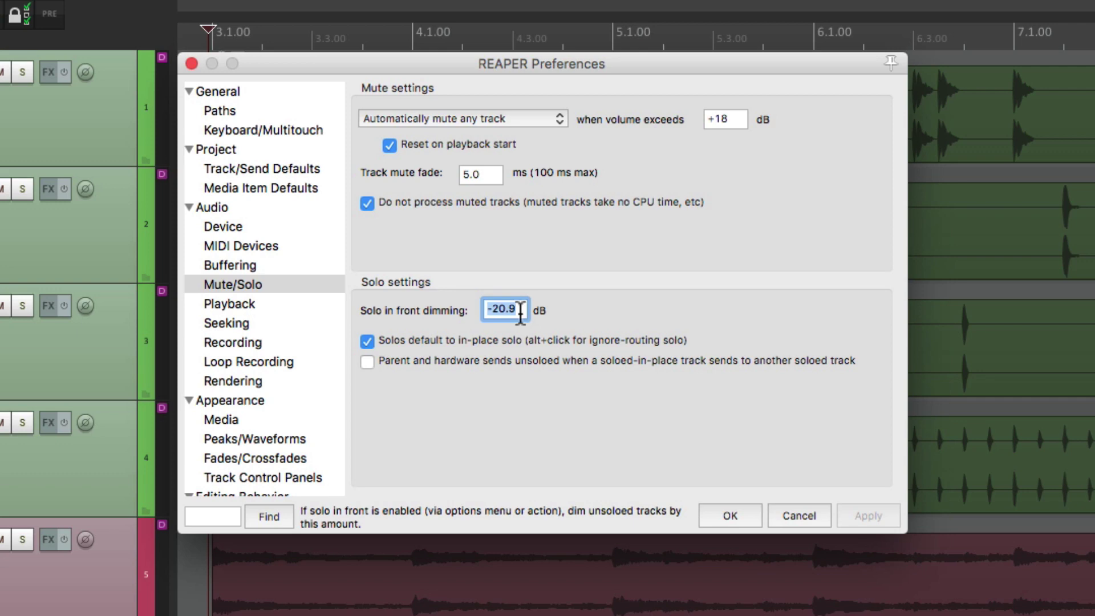
pyautogui.write('-1')
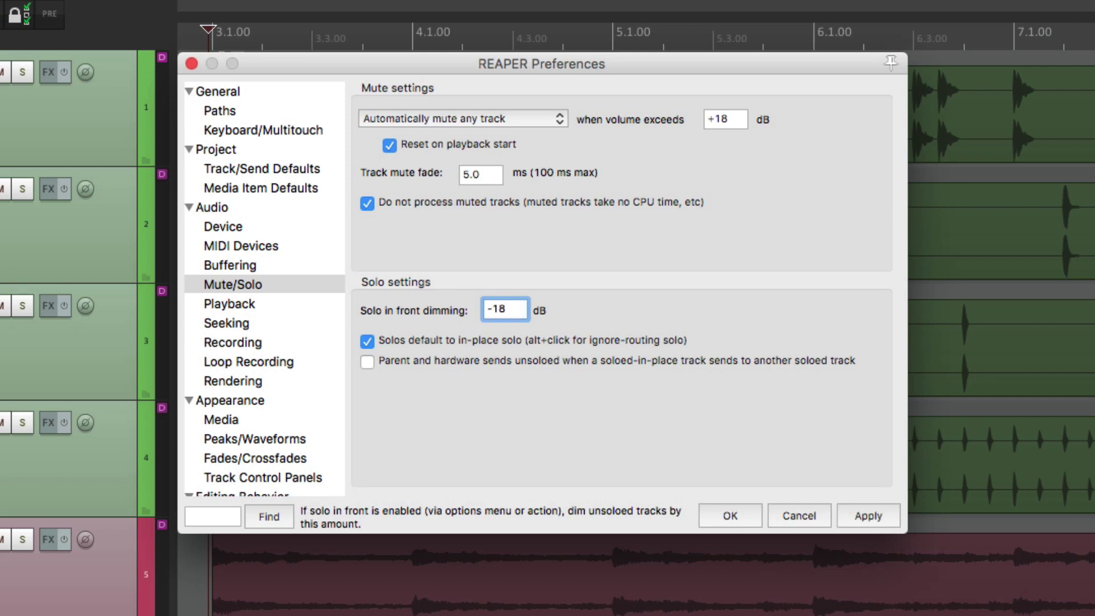
pyautogui.write('8')
pyautogui.click(730, 515)
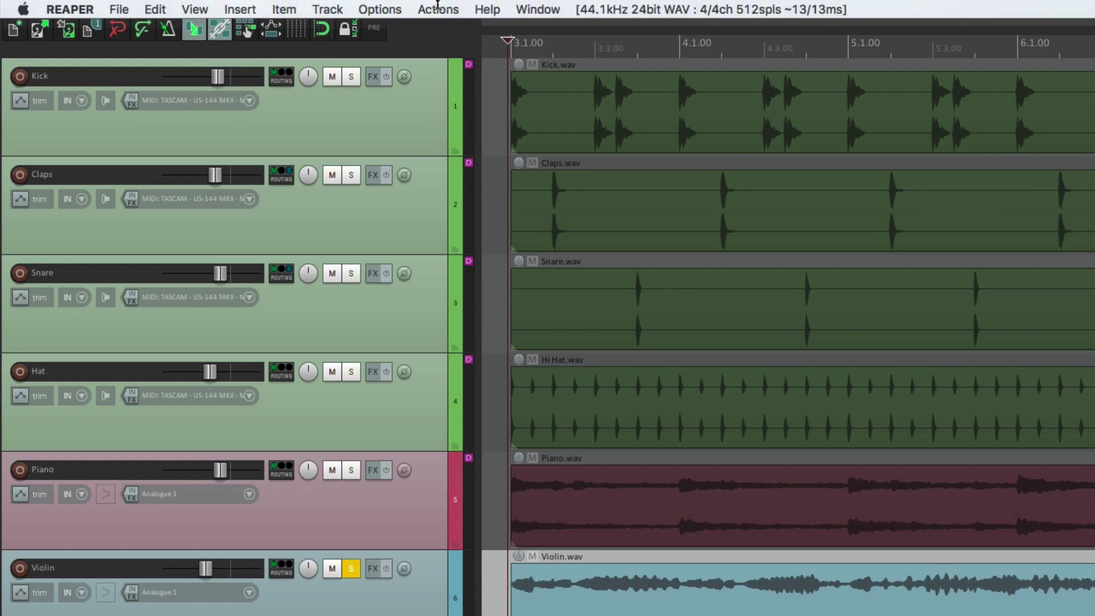
pyautogui.click(281, 5)
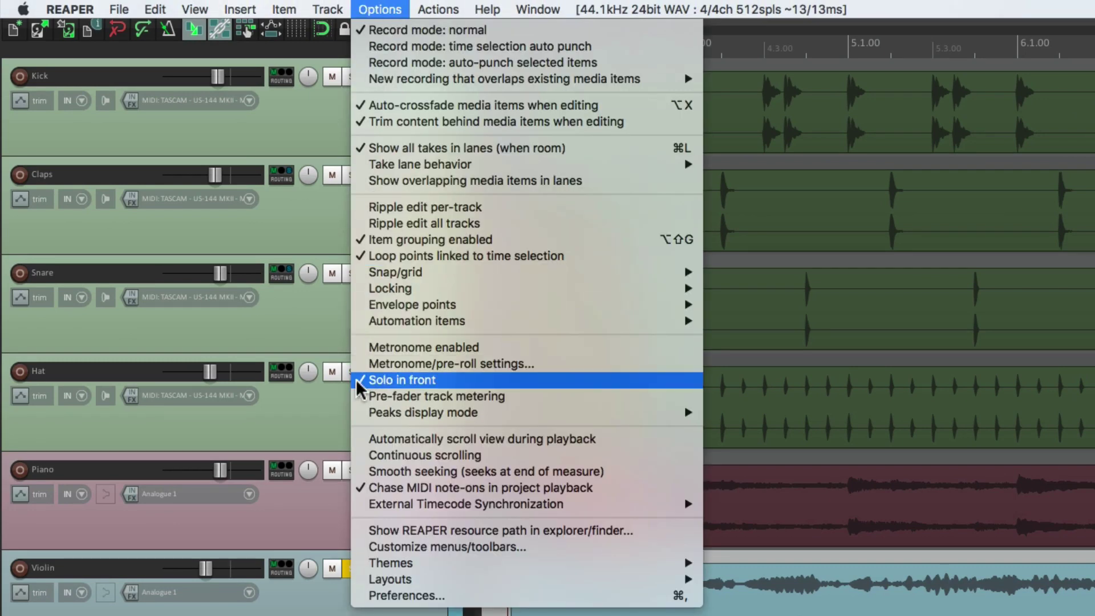
pyautogui.click(399, 380)
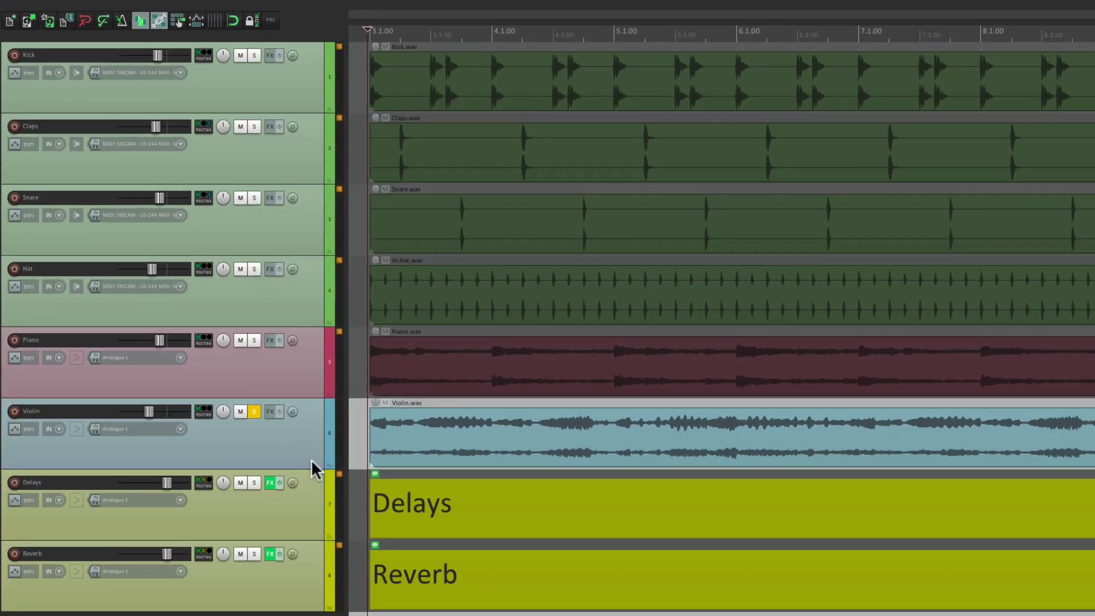
# Play the project, solo Piano and Hat along with Violin, and clear all solos before stopping playback
pyautogui.press('space')
pyautogui.moveTo(254, 341); pyautogui.dragTo(255, 269)
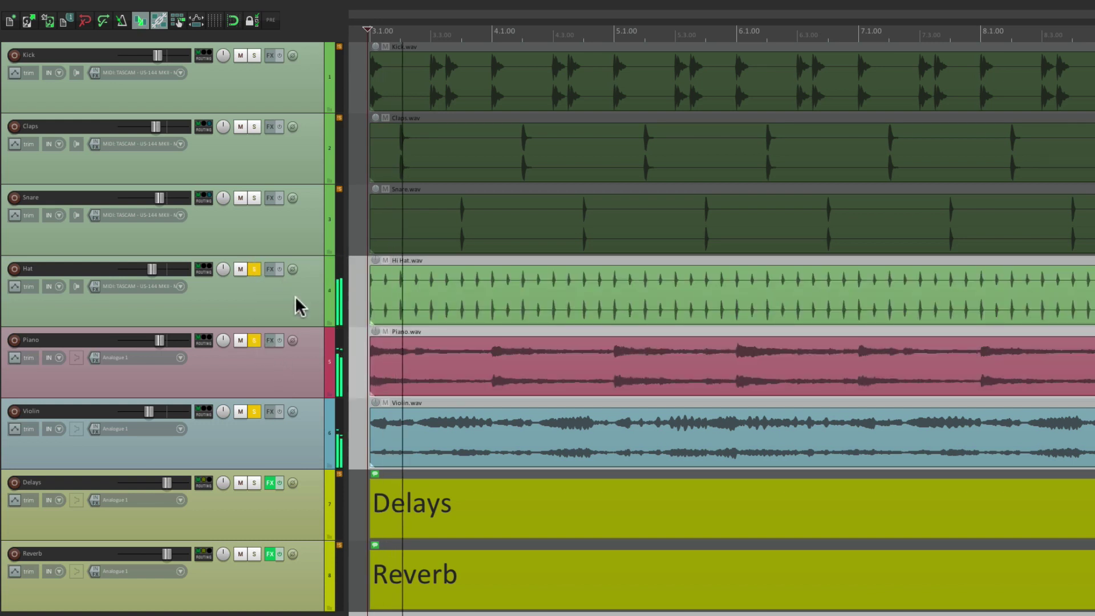
pyautogui.click(254, 269)
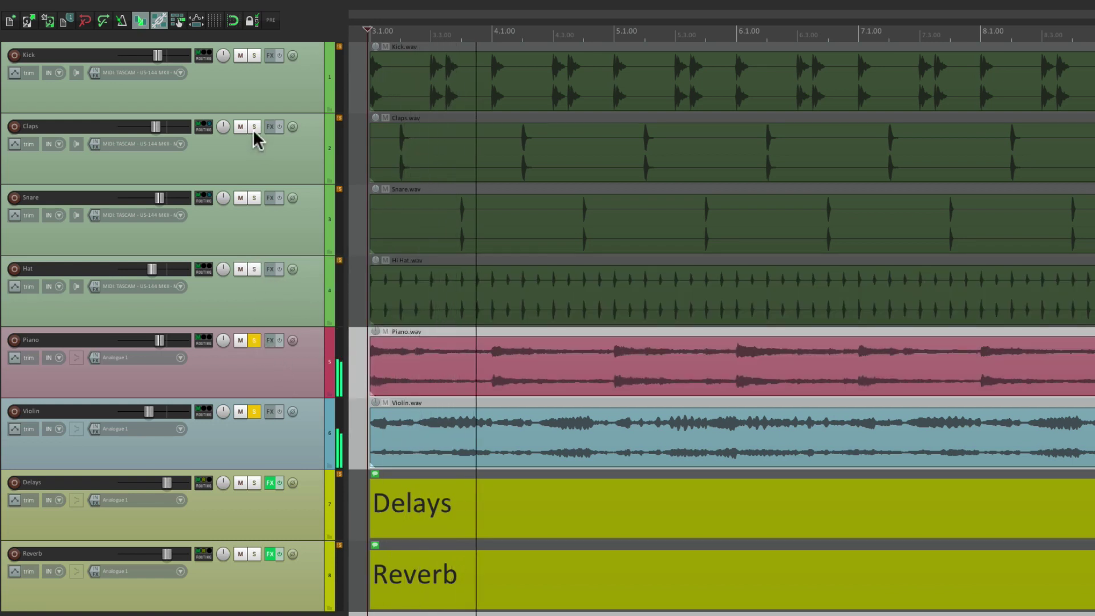
pyautogui.click(254, 341)
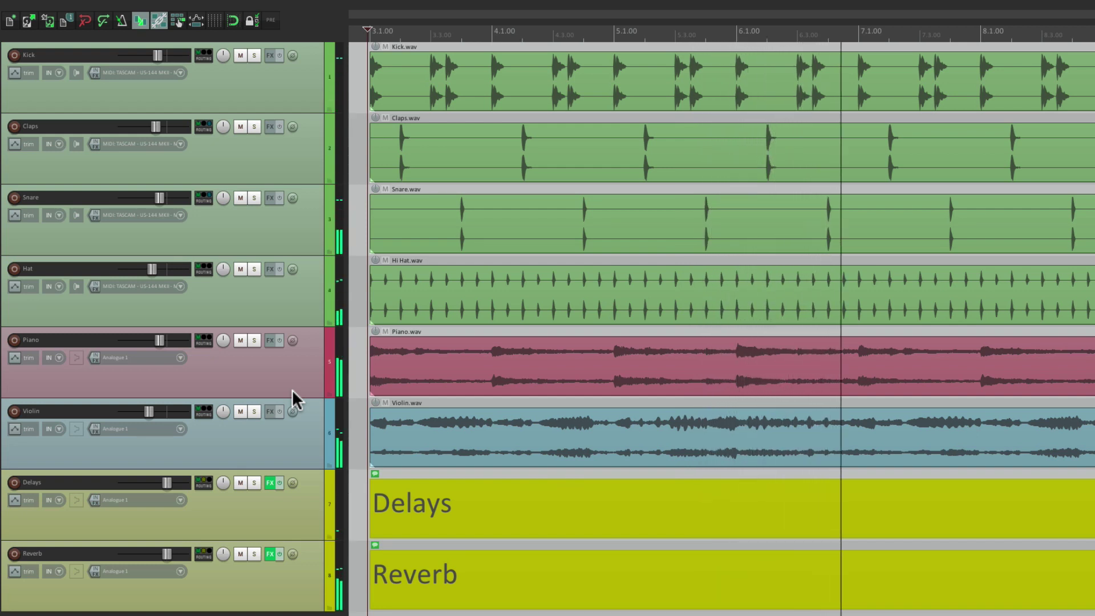
pyautogui.press('space')
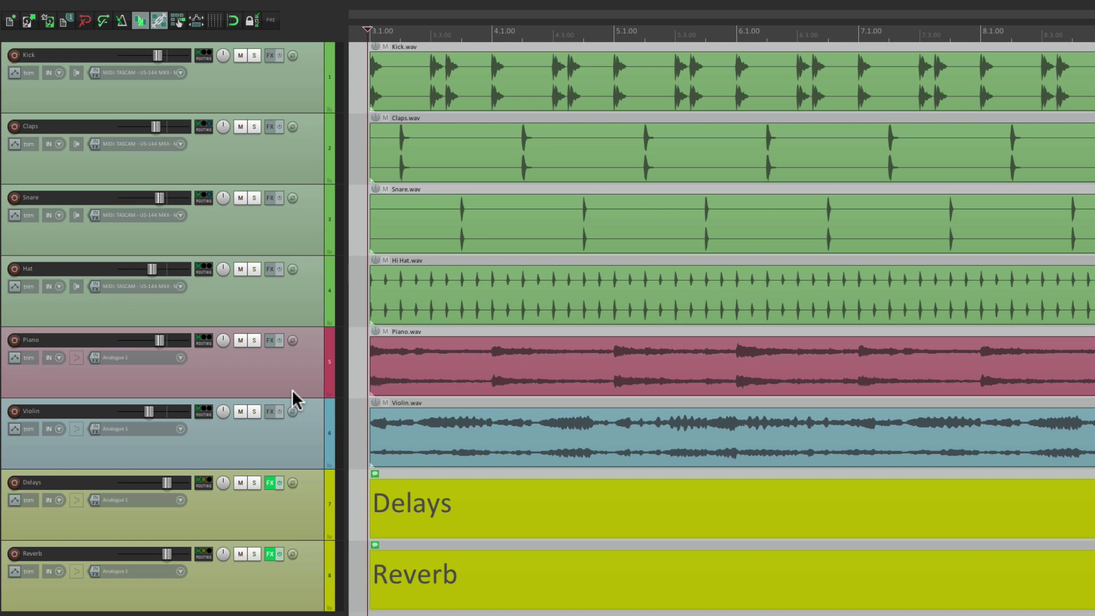